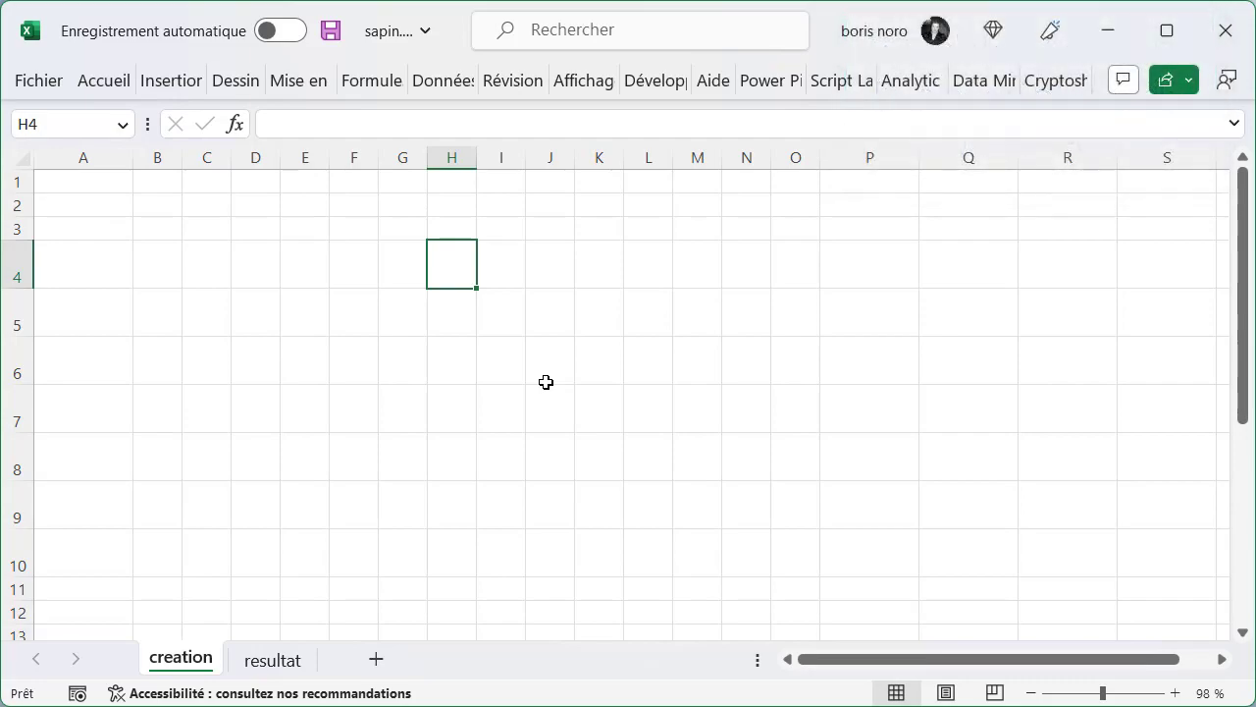
Step: Enter =SEQUENCE(7) in cell H4 to generate the numbers 1 to 7 down column H
text(=SEQUENCE()
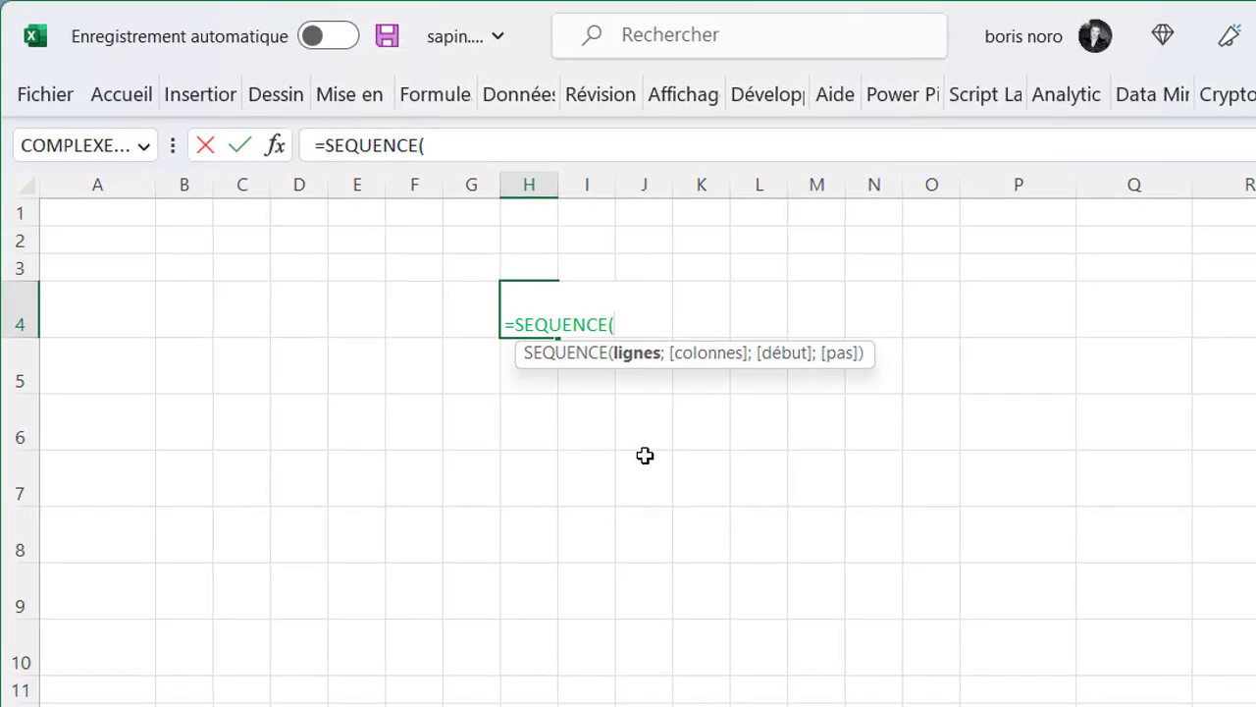
text(7))
key(ctrl+Return)
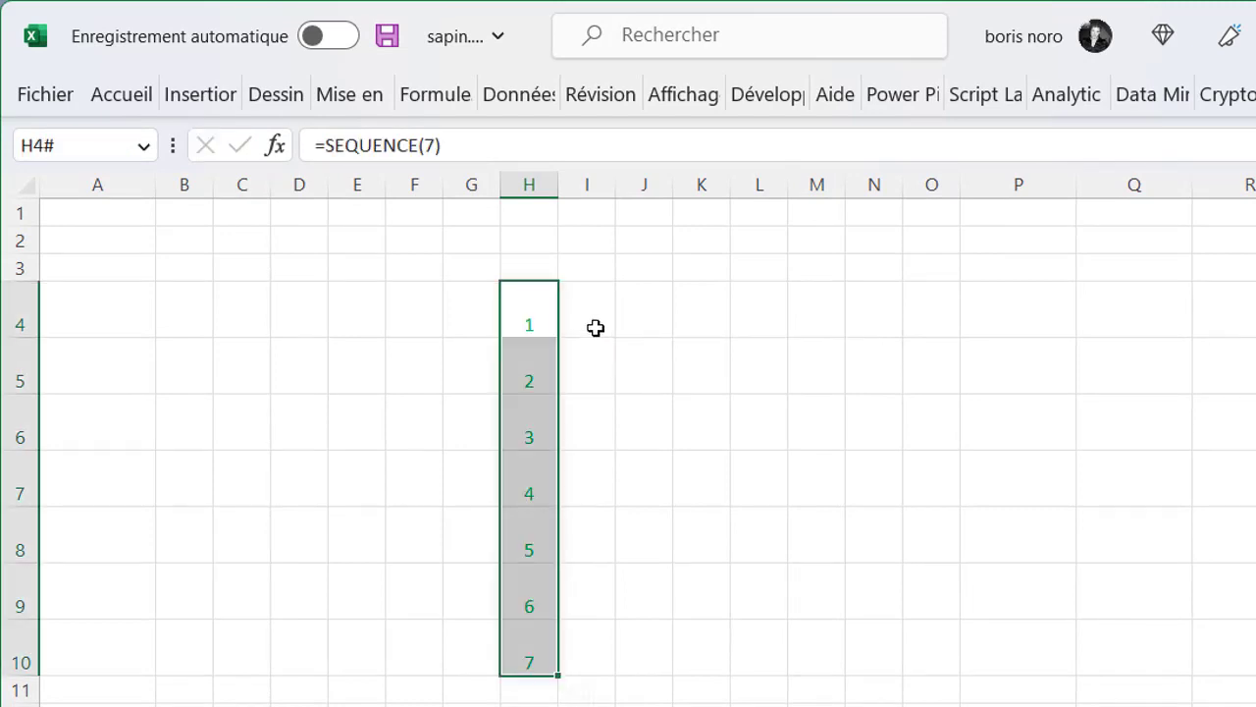
Step: Enter =TABLEAU.ALEA(1;H5;1;3;VRAI) in cell I5 to generate a row of random integers between 1 and 3
click(596, 328)
click(594, 369)
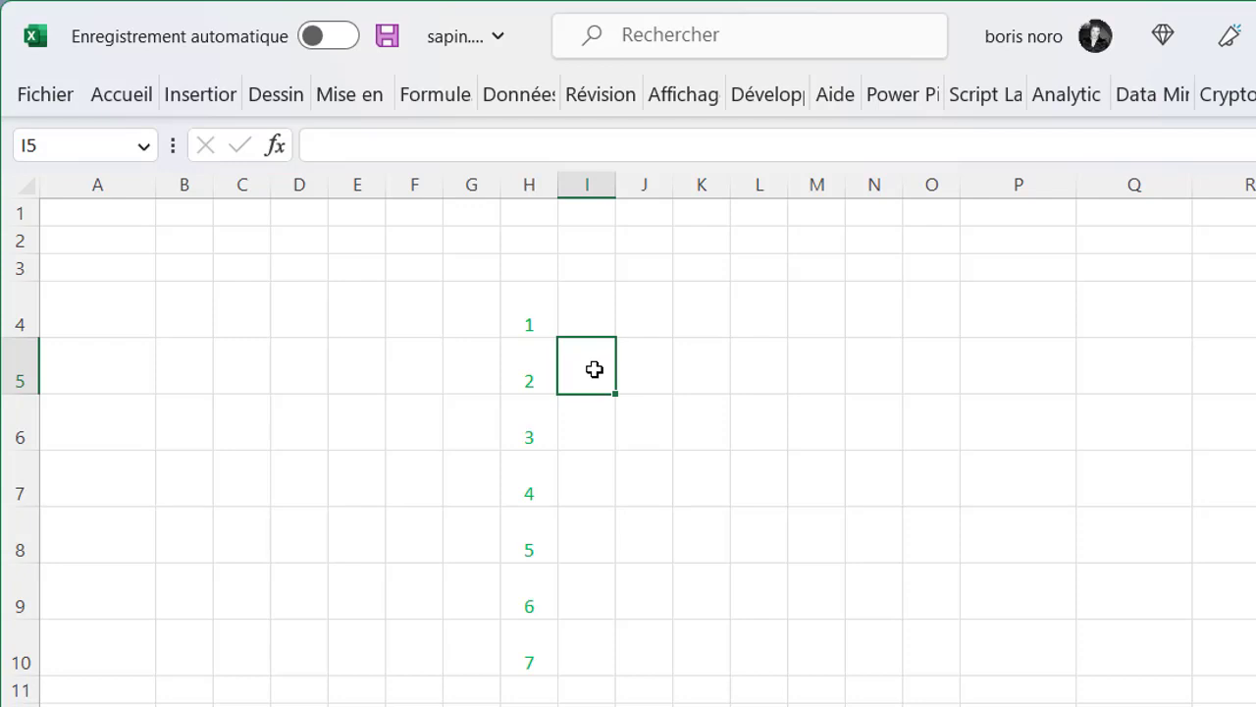
text(=tabl)
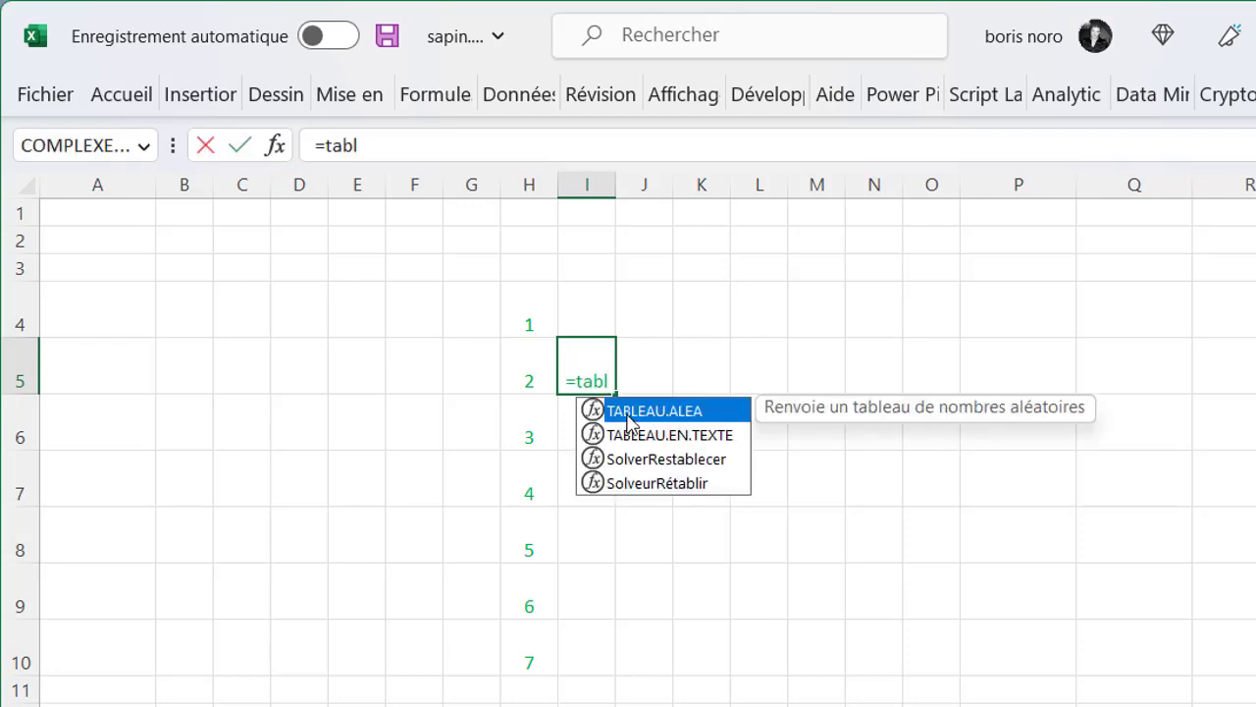
key(Tab)
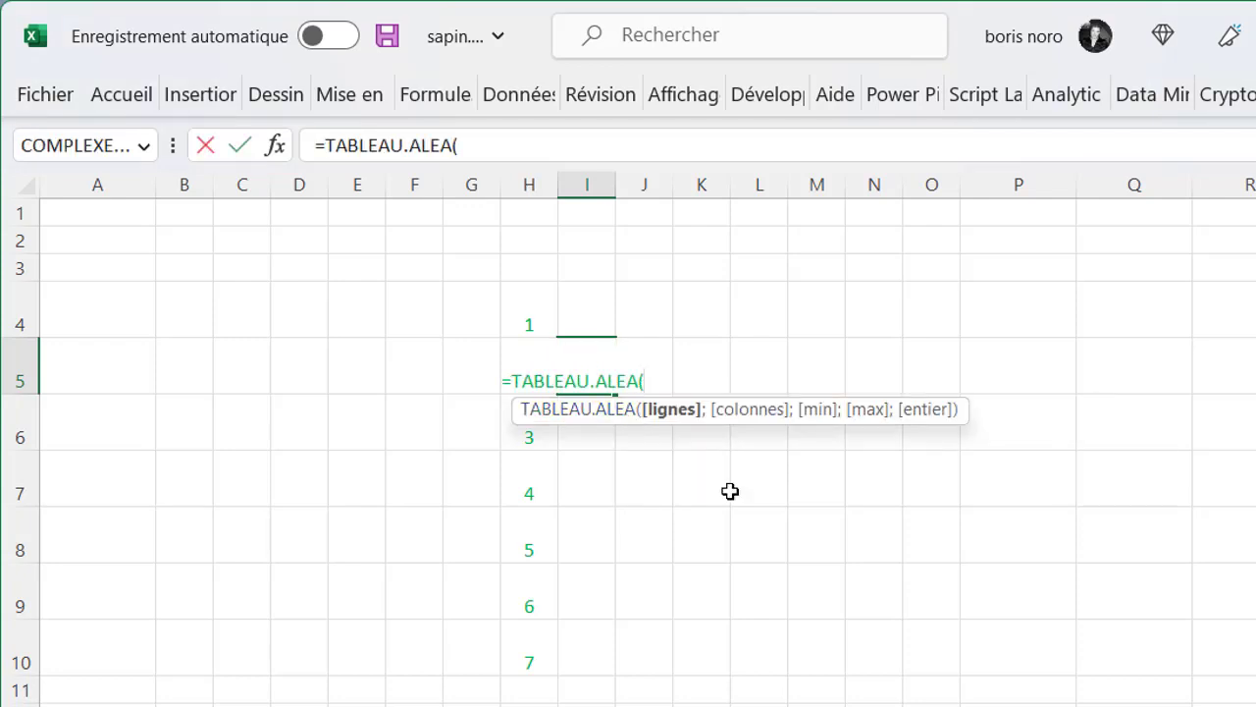
text(1;)
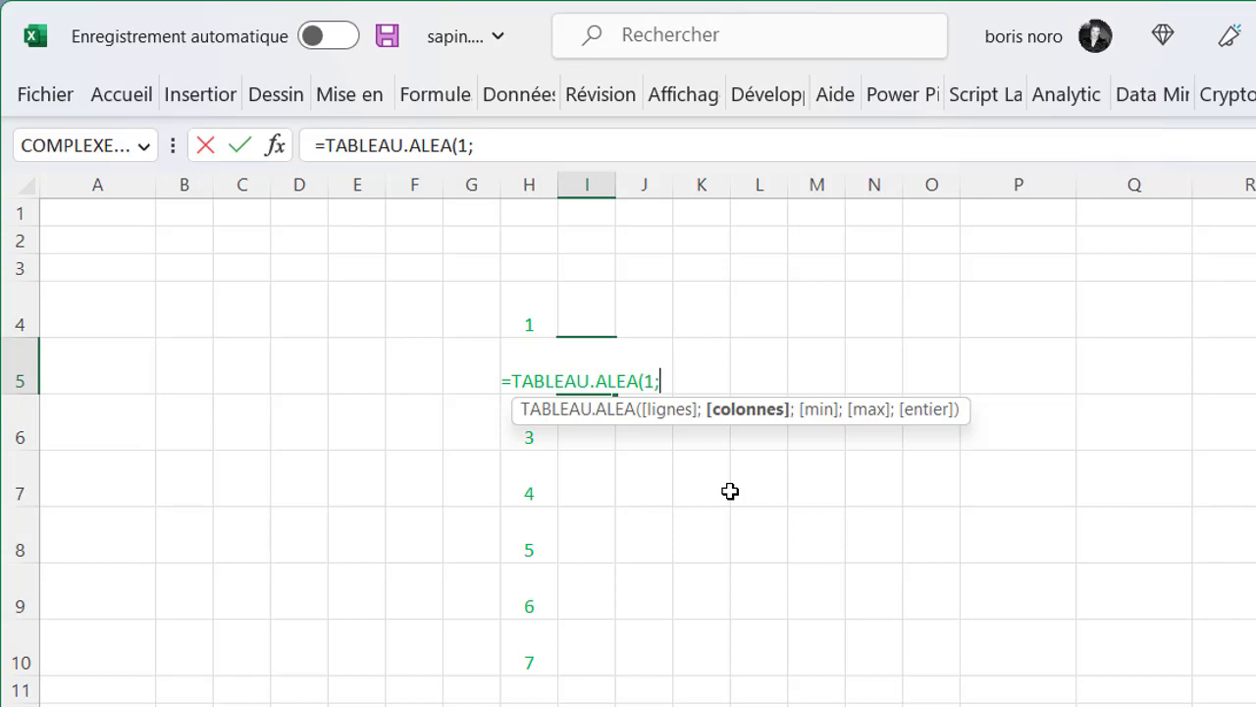
text(h5;)
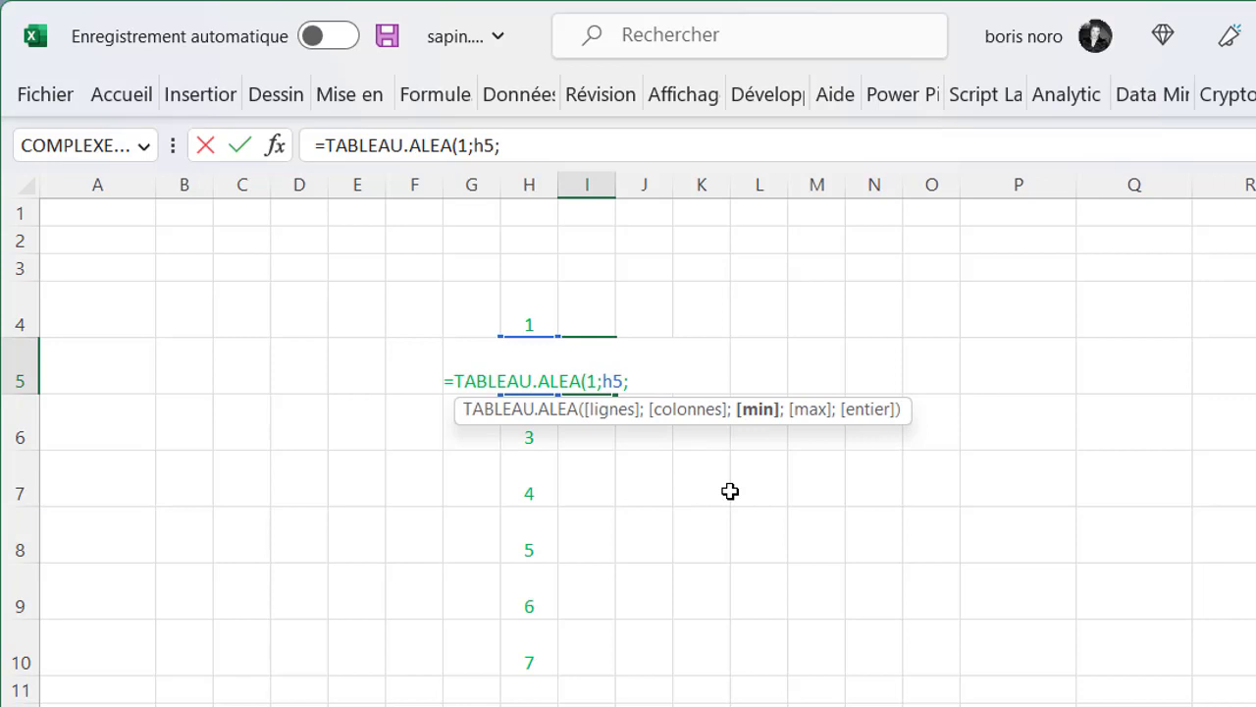
text(1;)
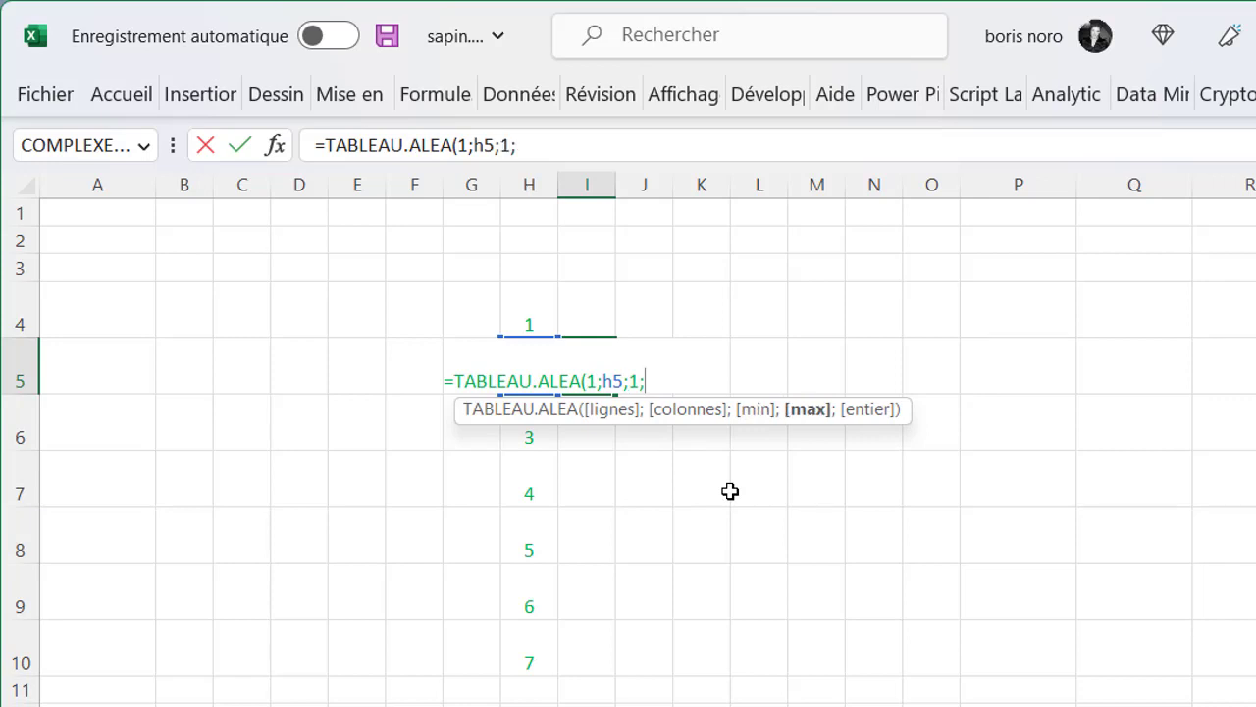
text(3;)
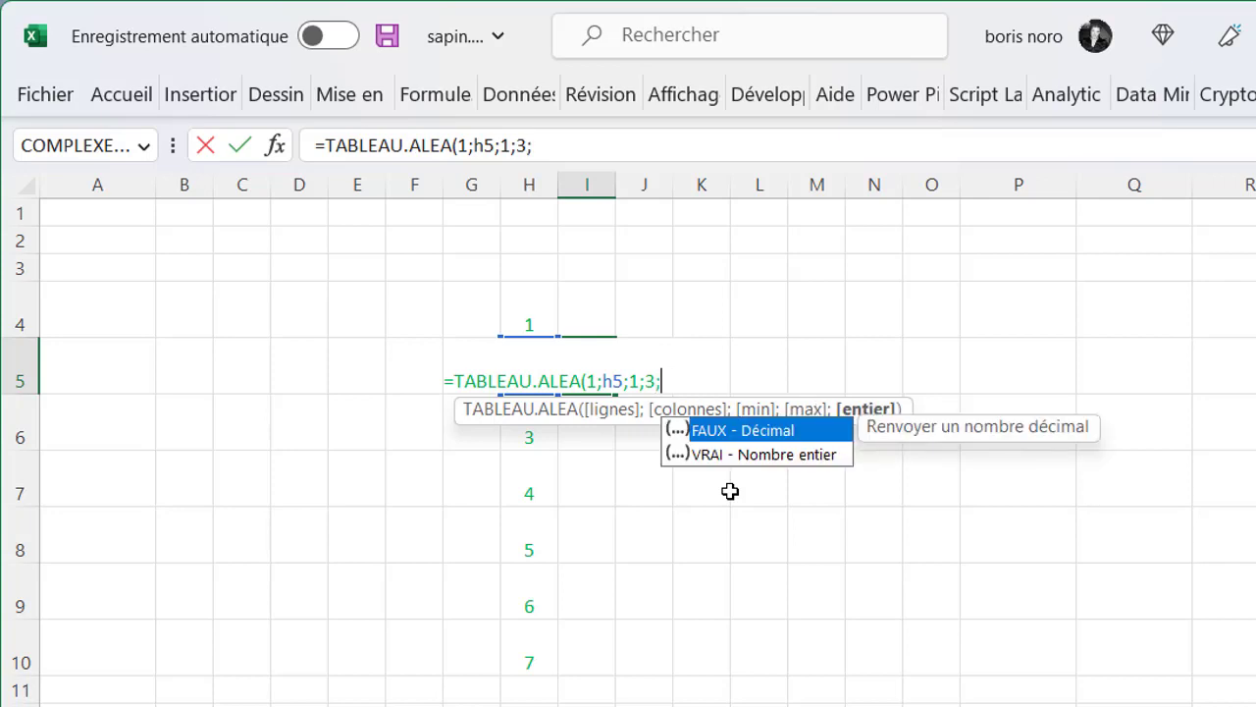
double_click(724, 458)
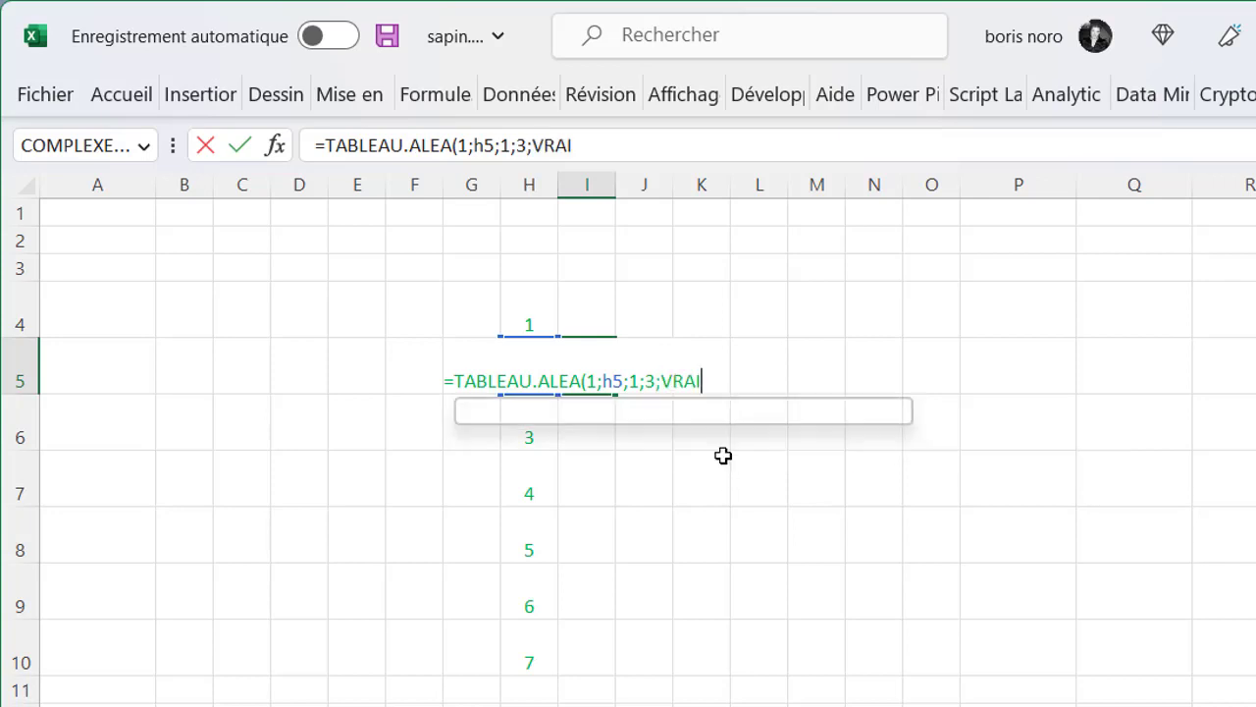
text())
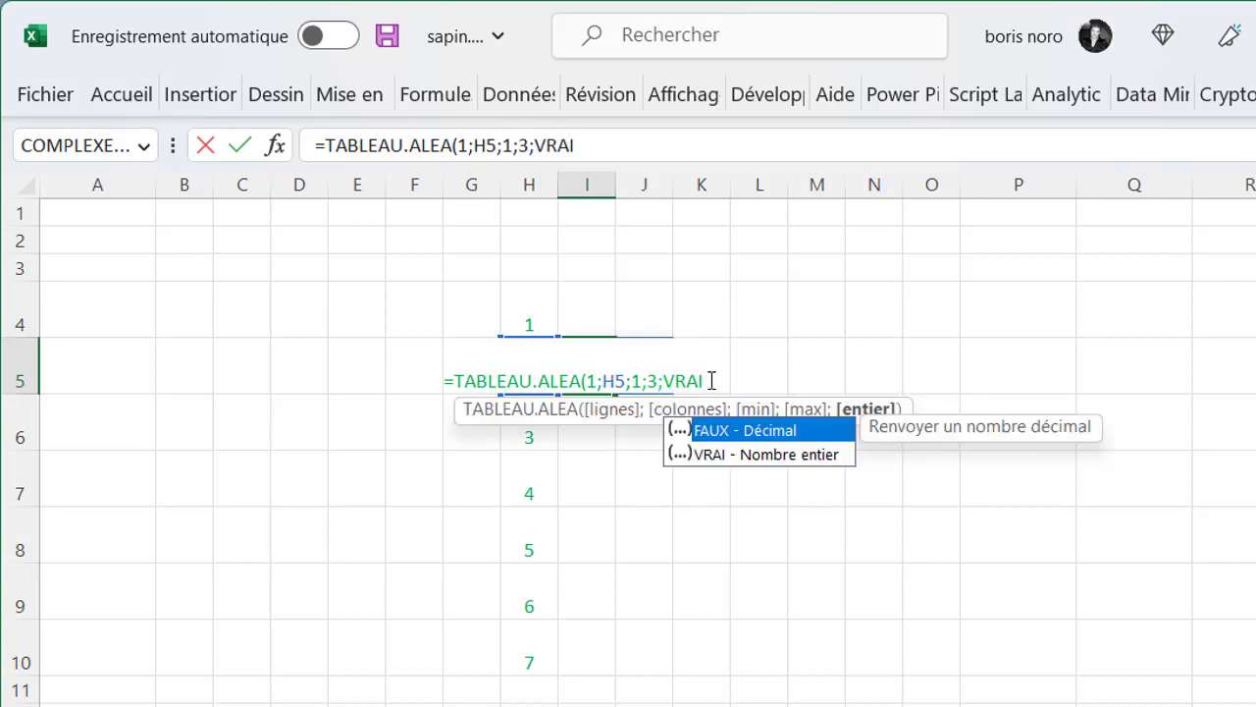
text())
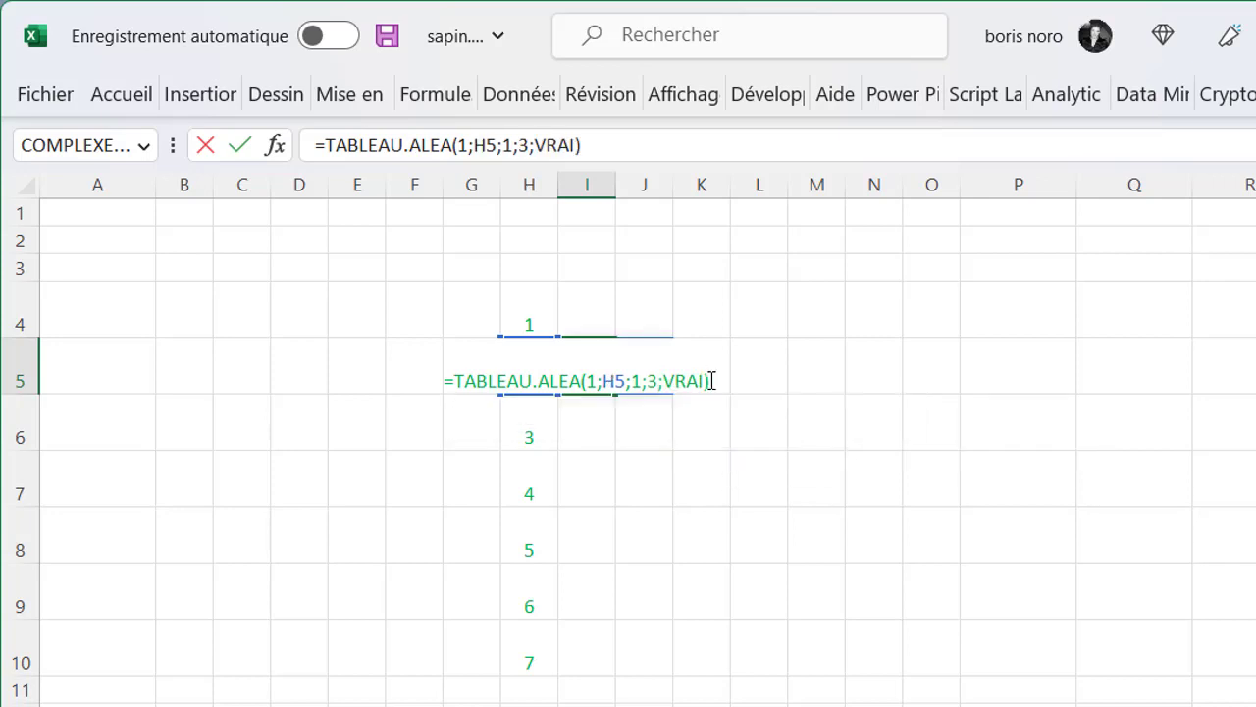
key(Return)
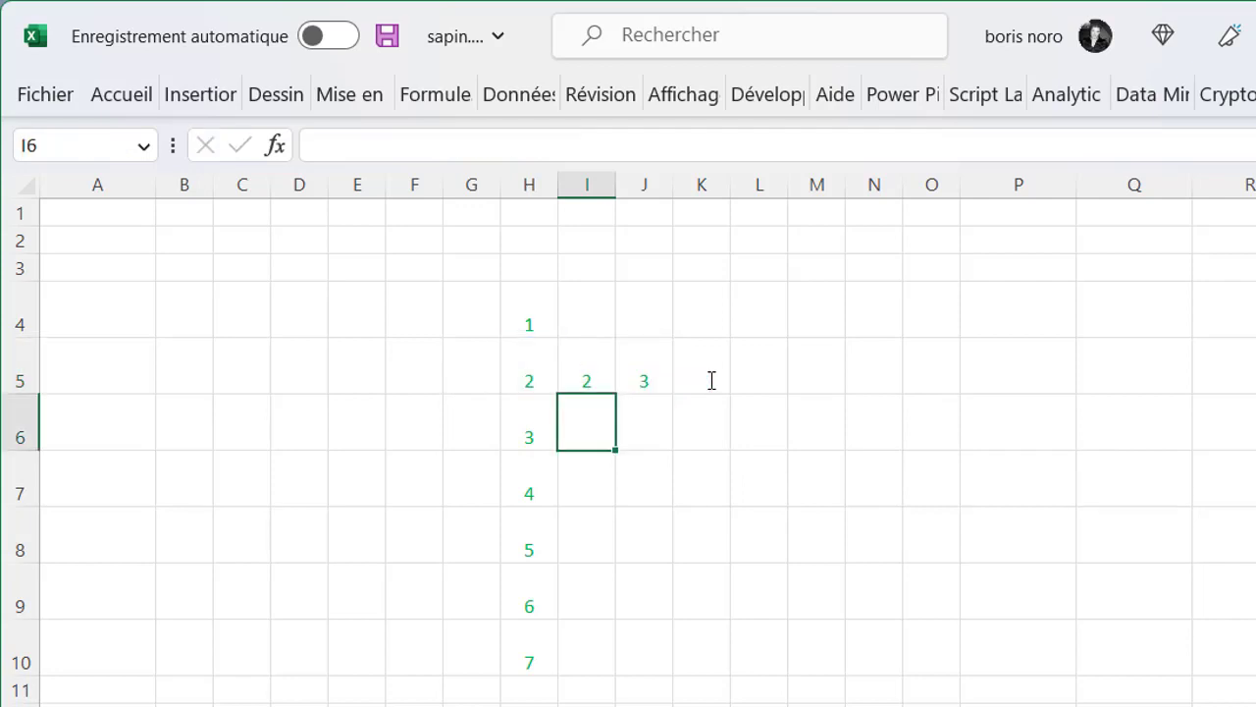
Step: Change the column-count argument of the random array formula in I5 to H5-1
click(586, 373)
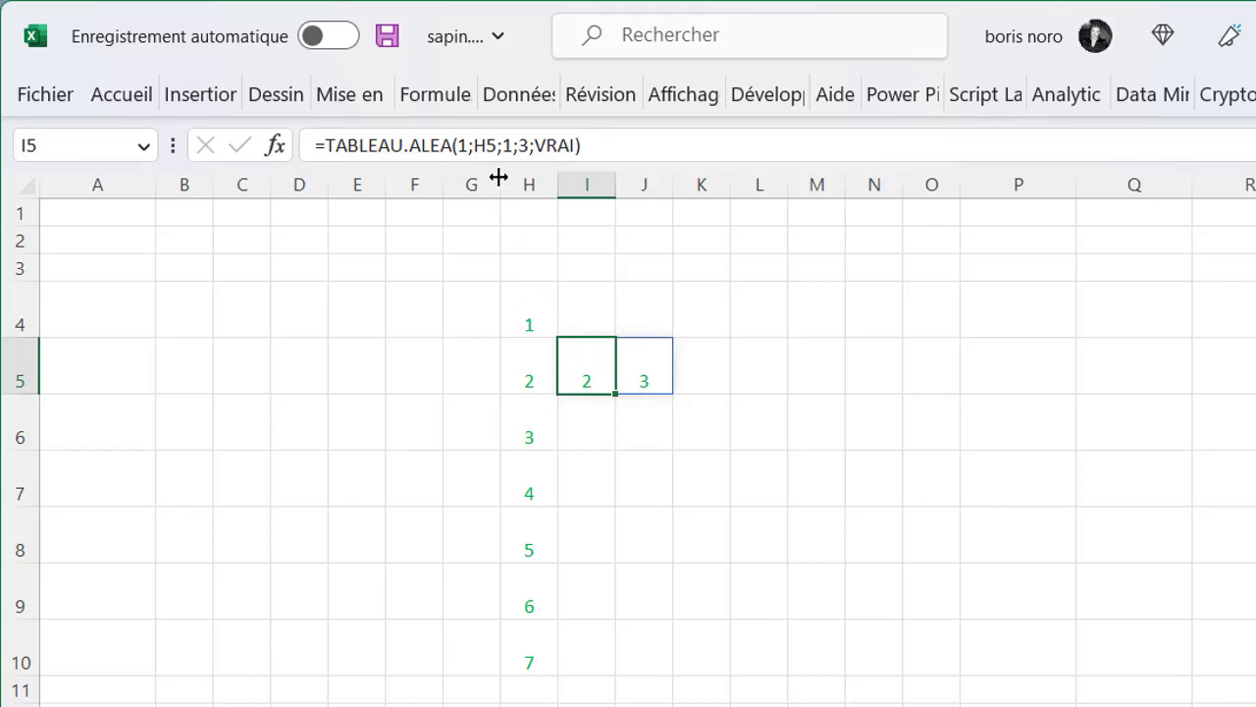
click(499, 146)
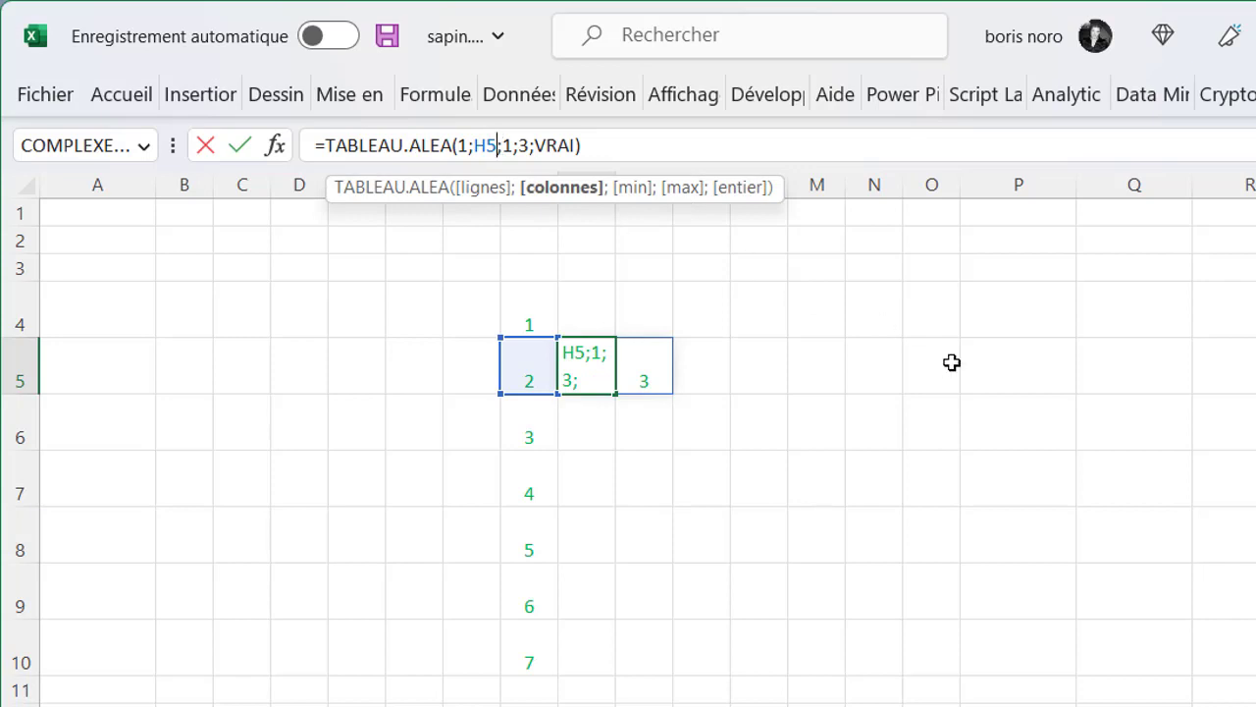
text(-1)
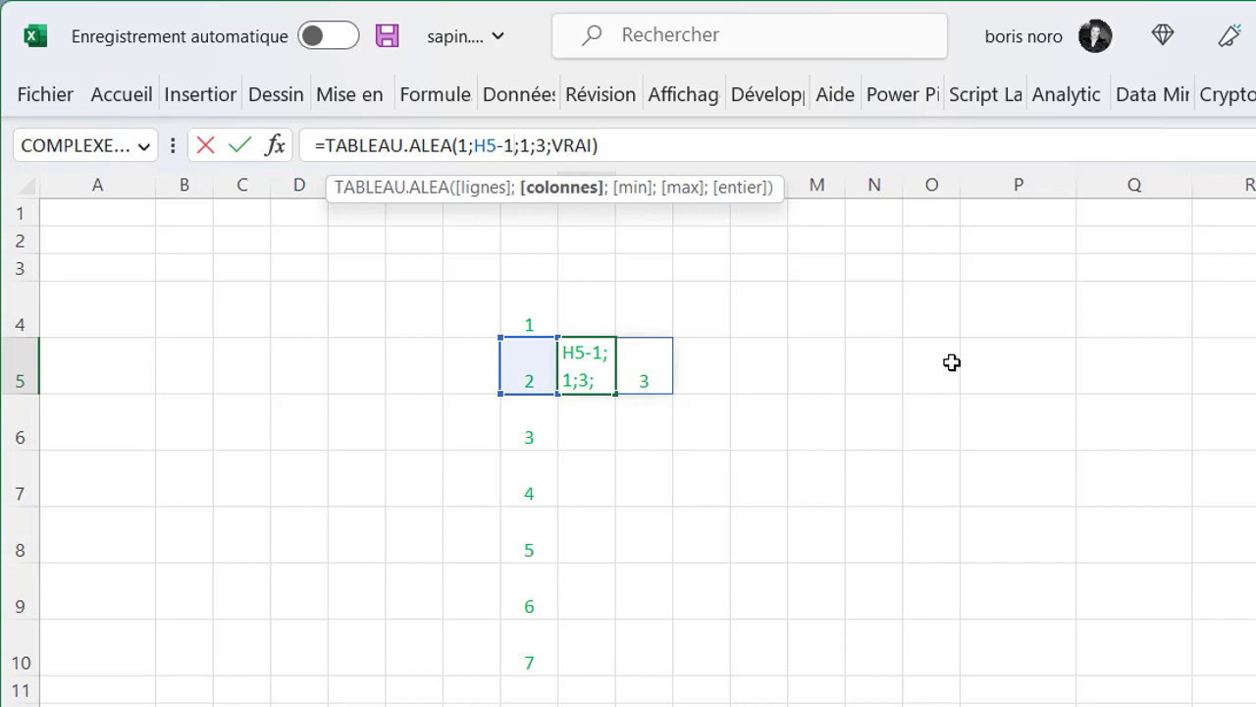
key(Return)
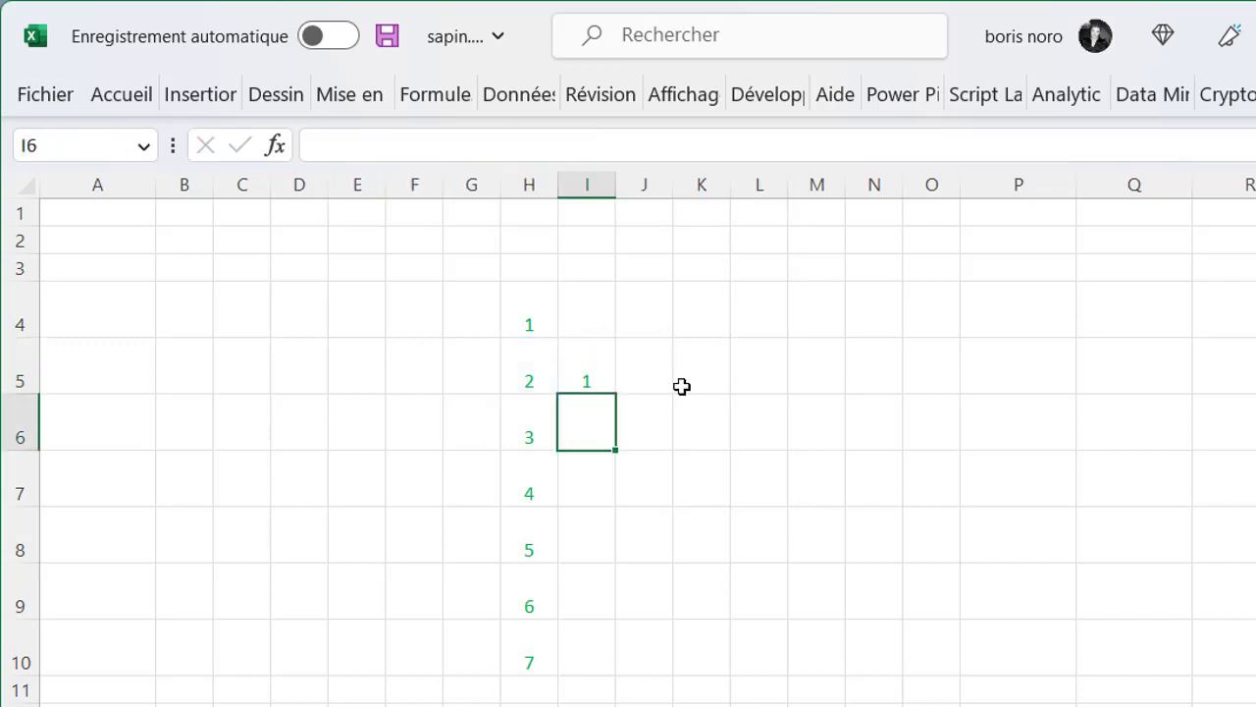
Step: Fill the random array formula from I5 down to I10
click(583, 369)
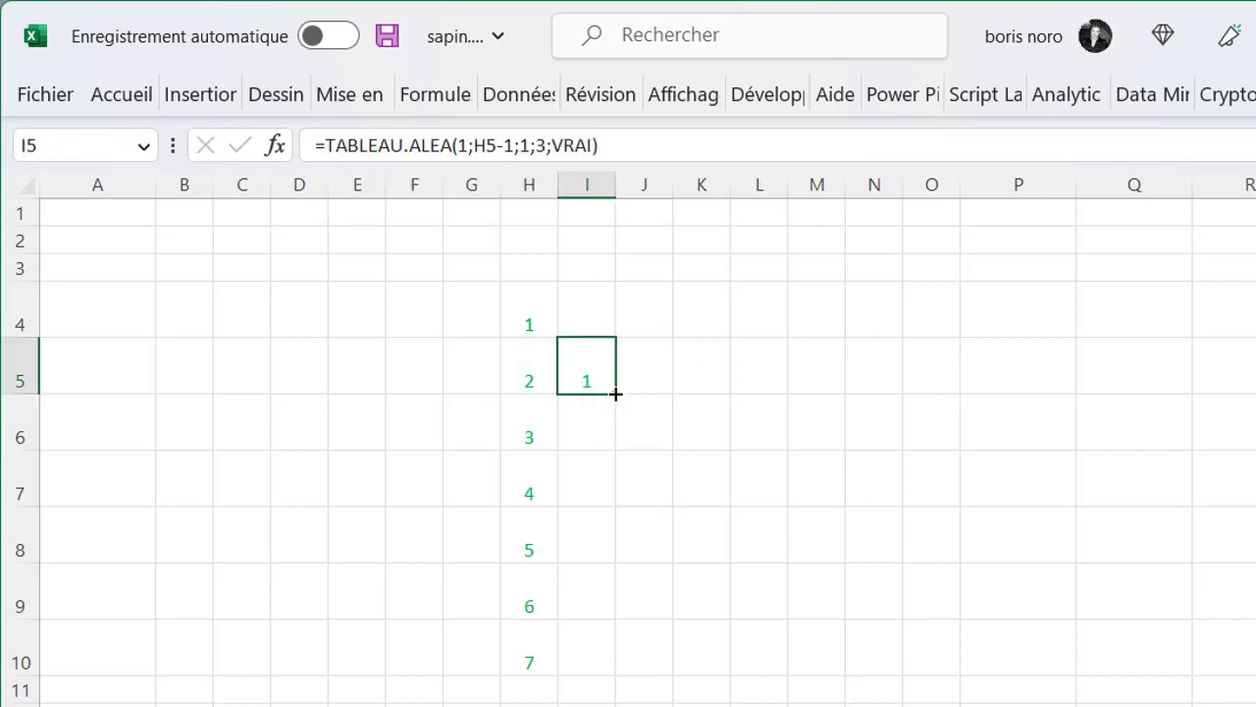
drag(615, 394, 598, 661)
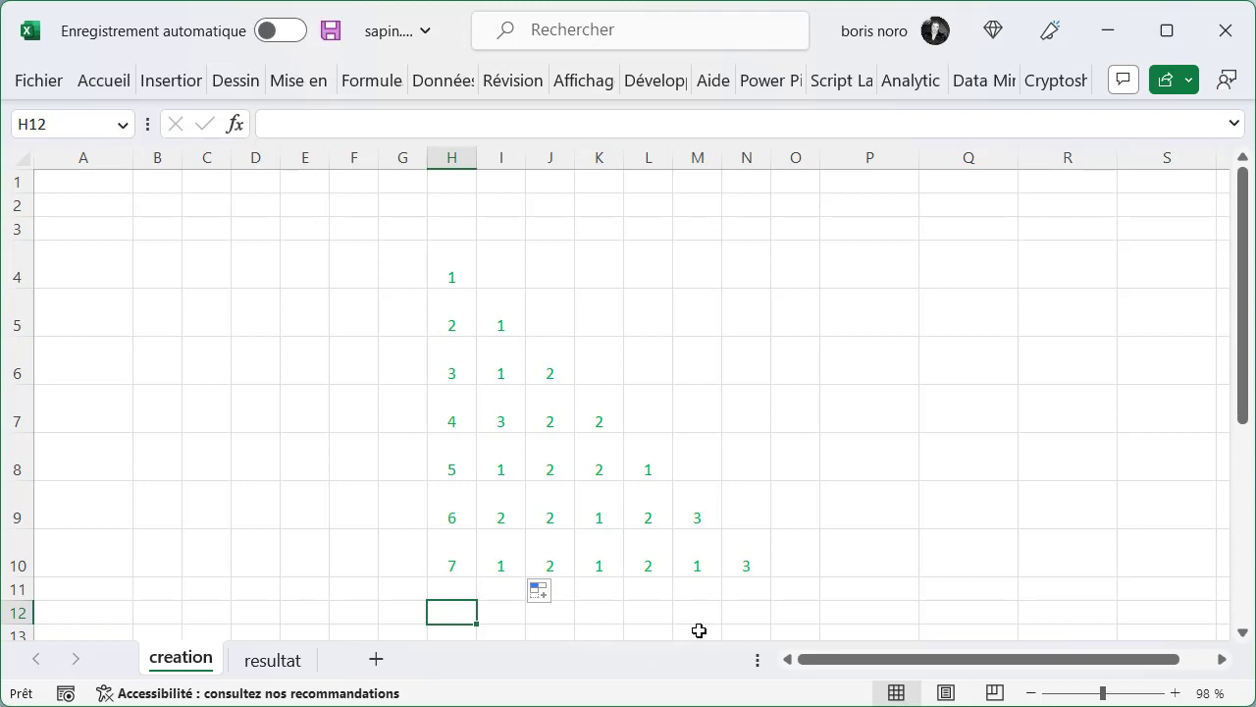
key(Return)
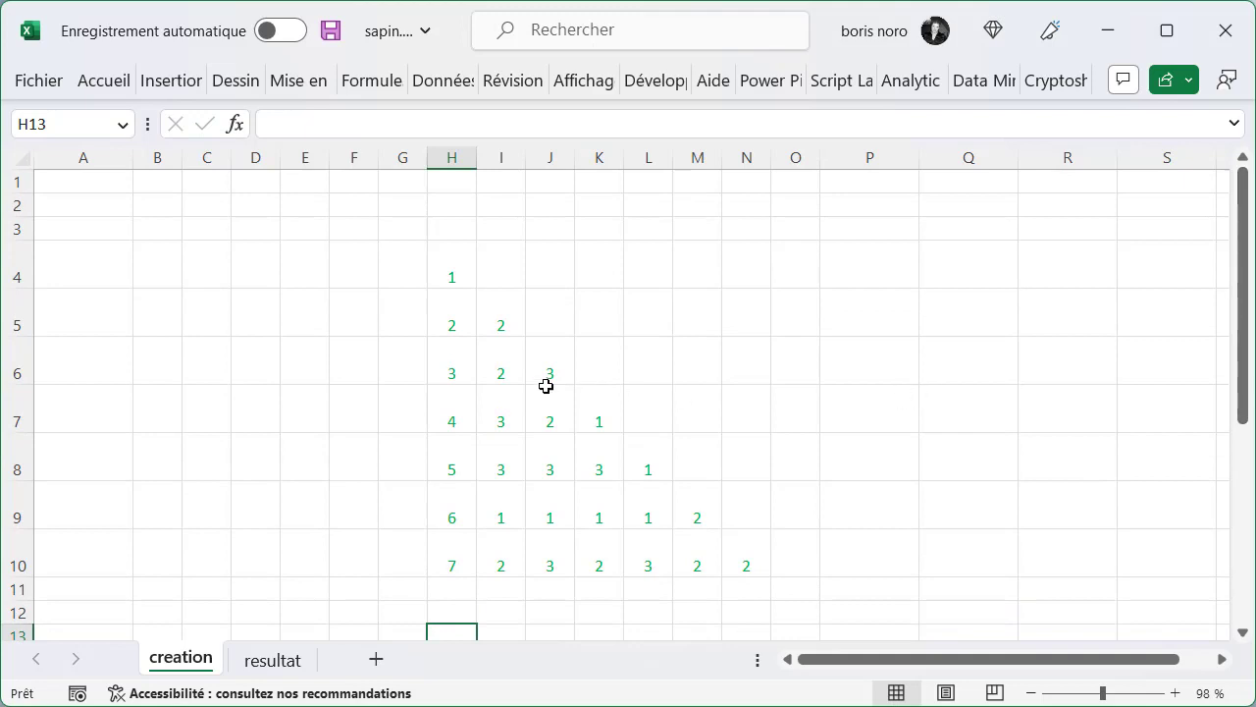
Step: Enter =SEQUENCE(1;6) in cell B3 to generate a horizontal series from 1 to 6
click(150, 232)
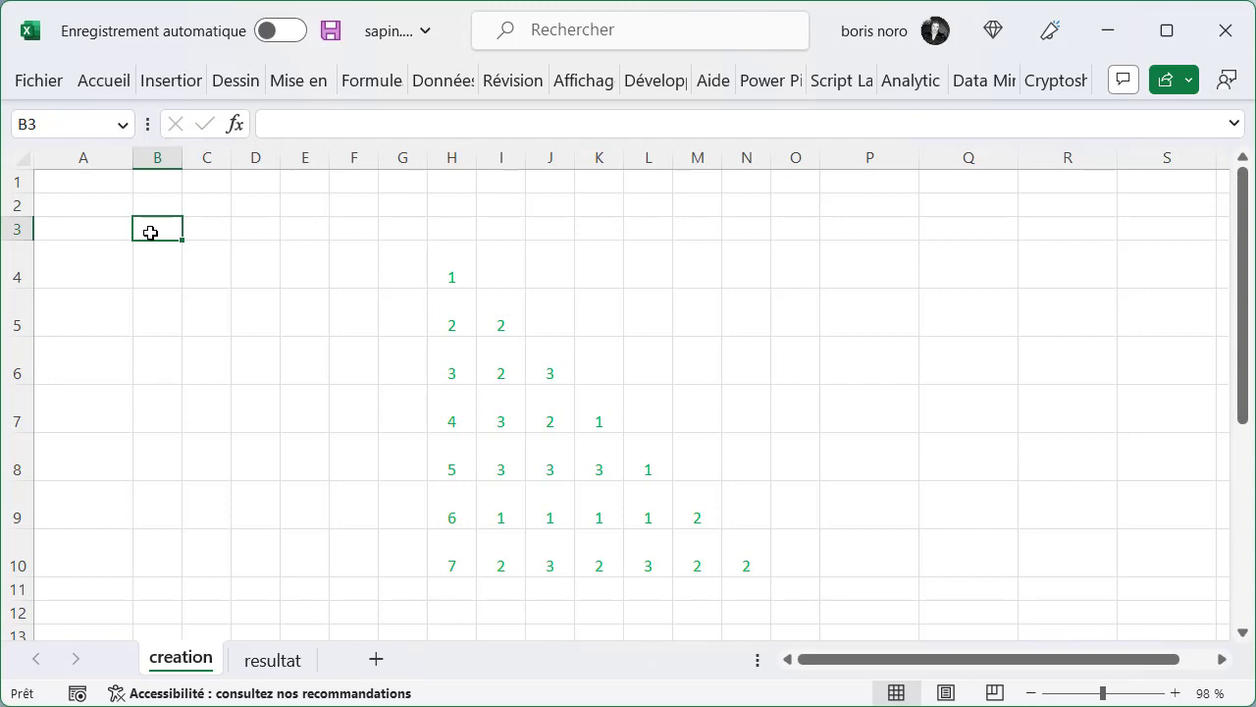
text(=SEQUENCE()
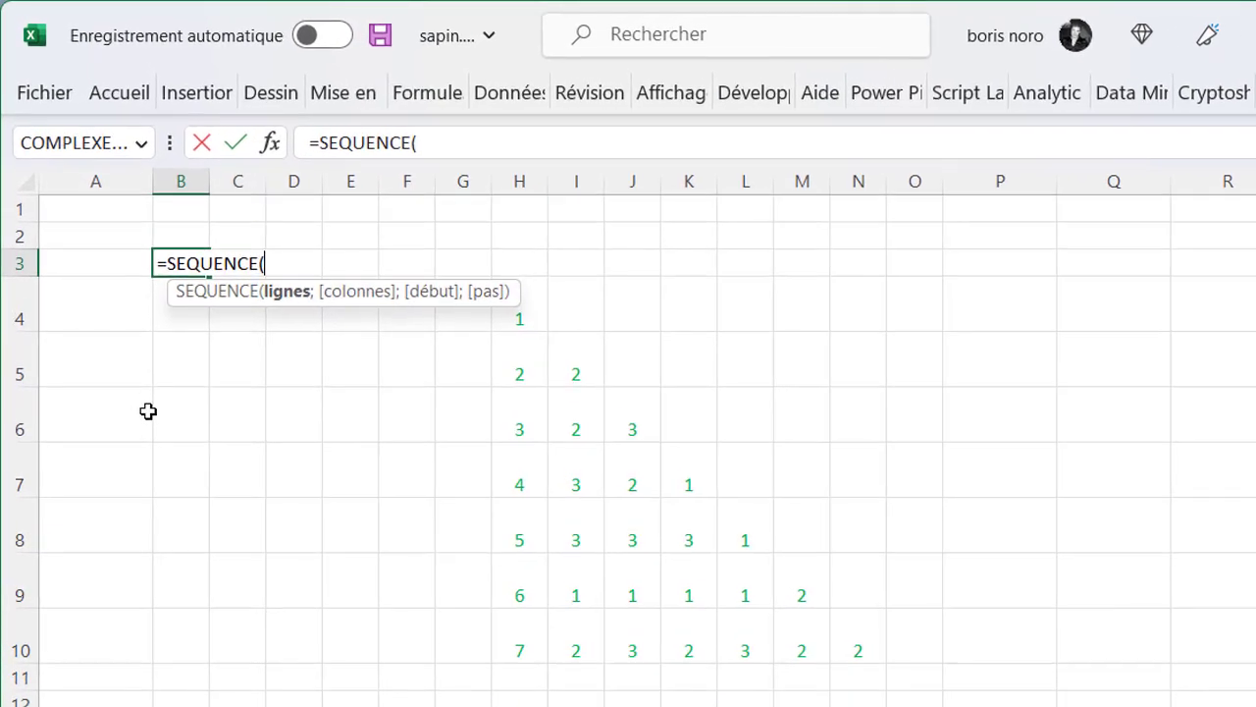
text(1;)
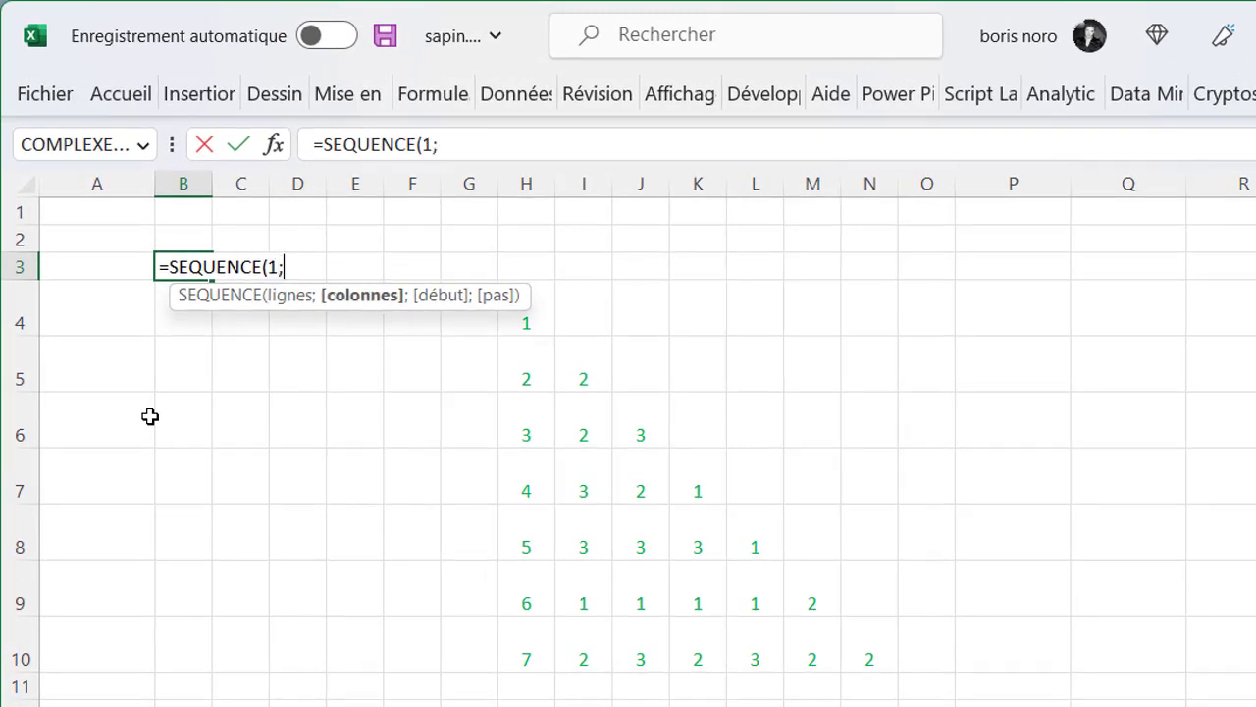
text(6))
key(Return)
Step: Enter =TRIERPAR(I5:N10;B3#) in cell B5 to sort the random triangle by the number series in row 3
click(187, 373)
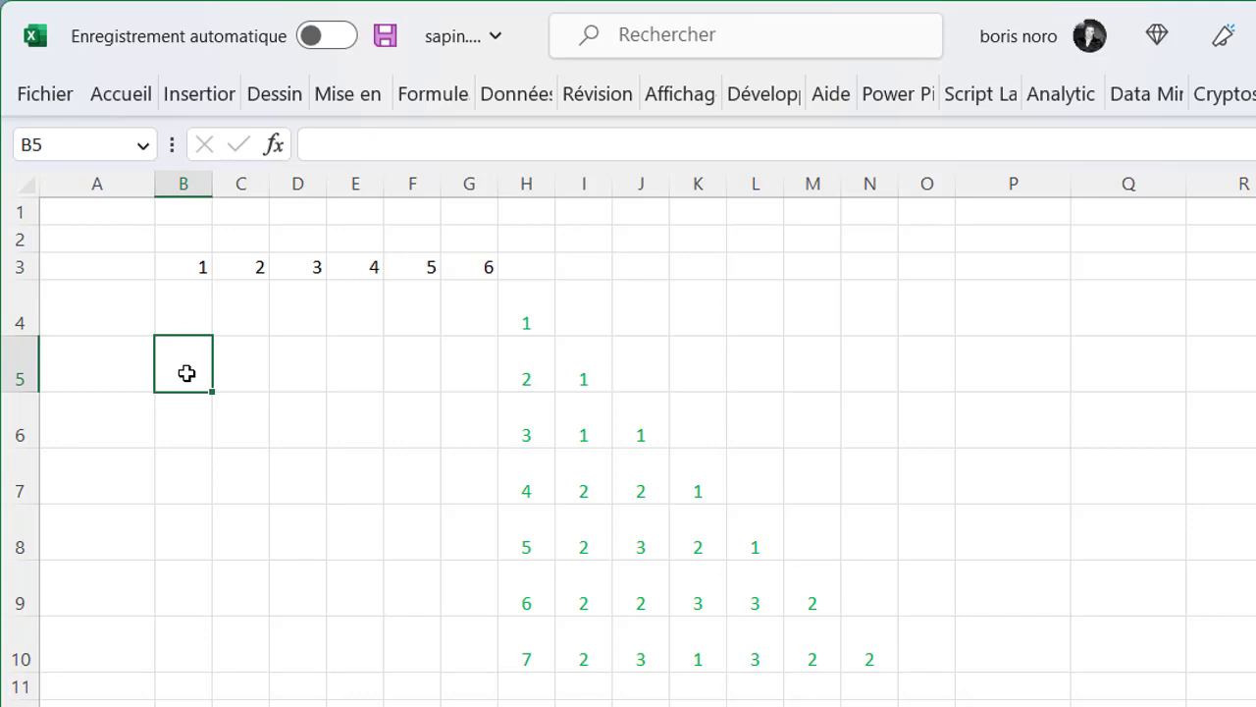
text(=TRIER)
double_click(222, 434)
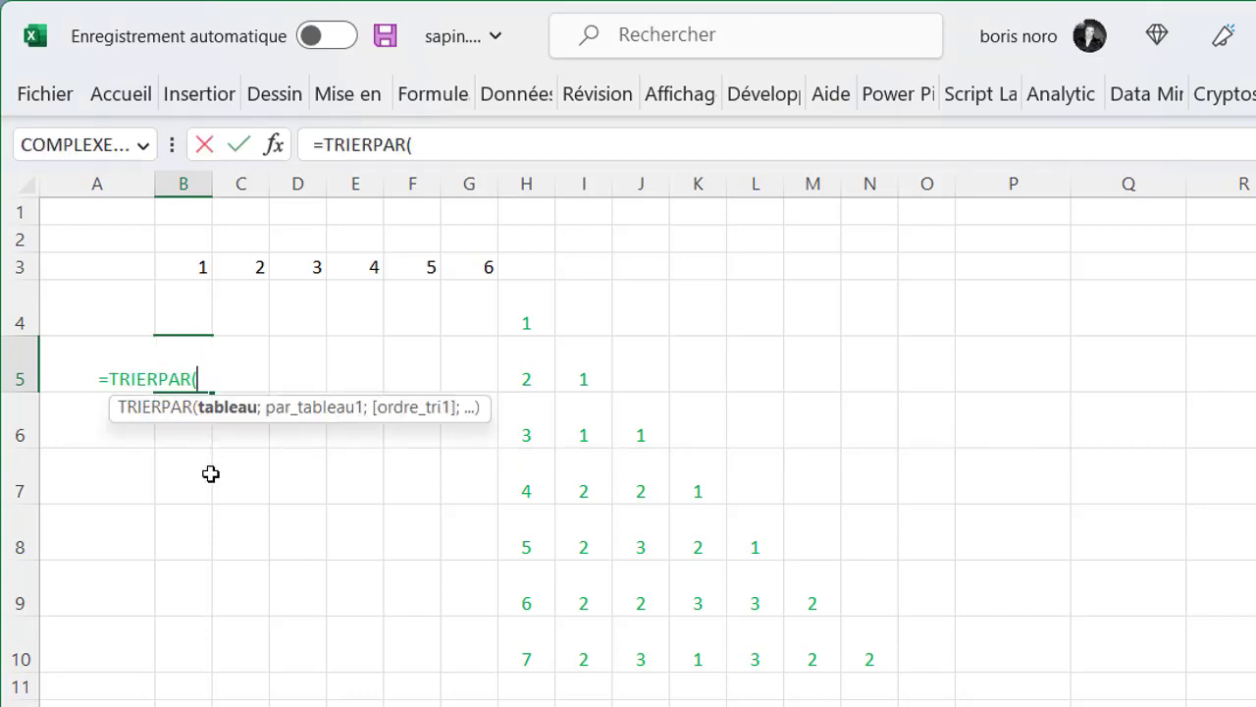
drag(576, 371, 858, 636)
text(;)
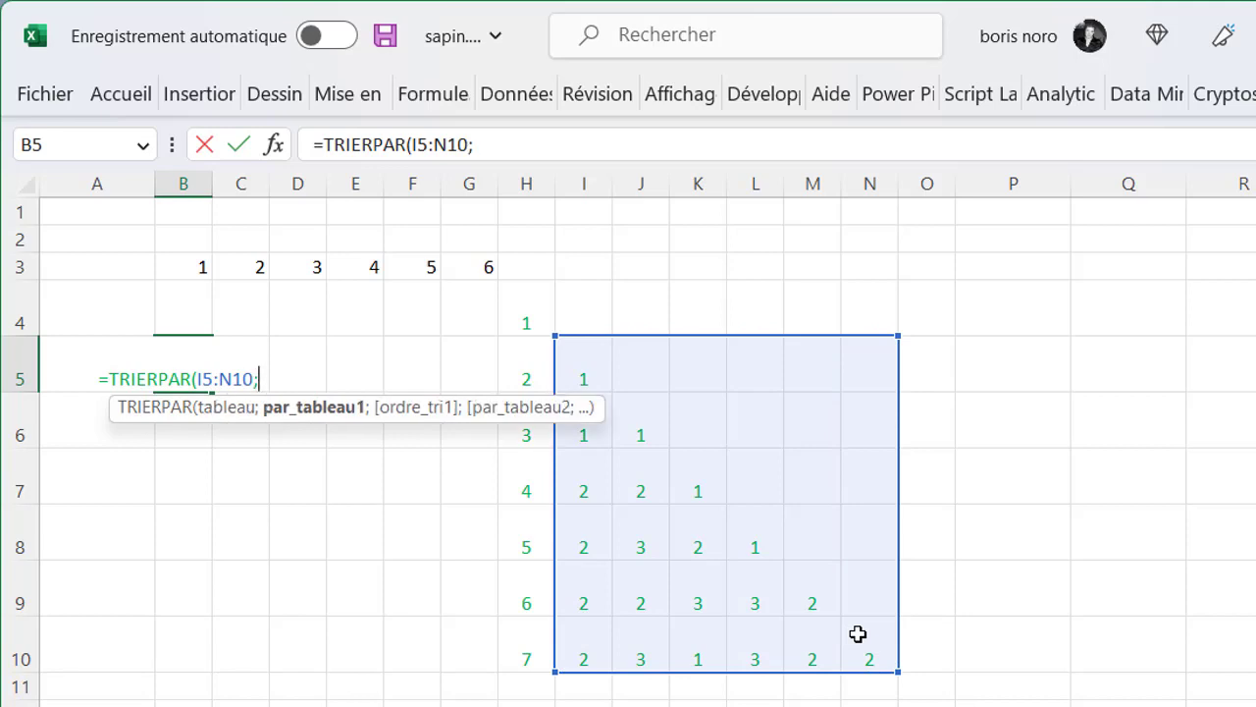
click(181, 267)
drag(199, 267, 463, 269)
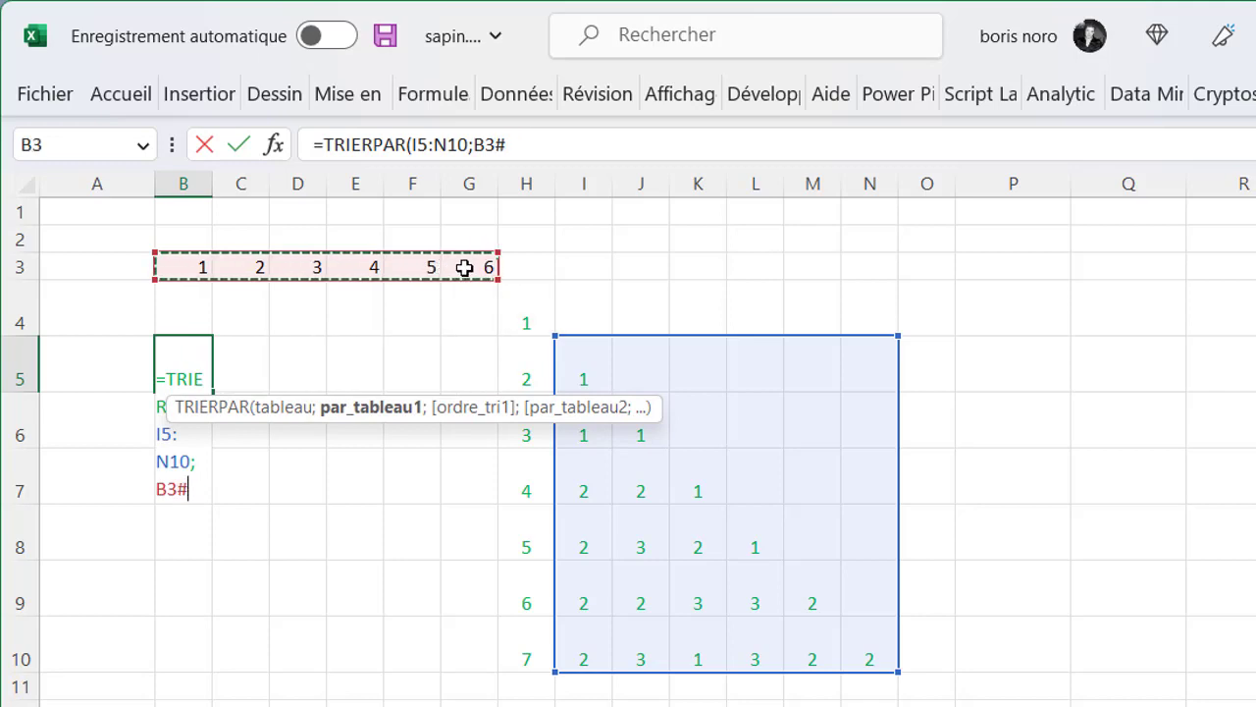
key(Return)
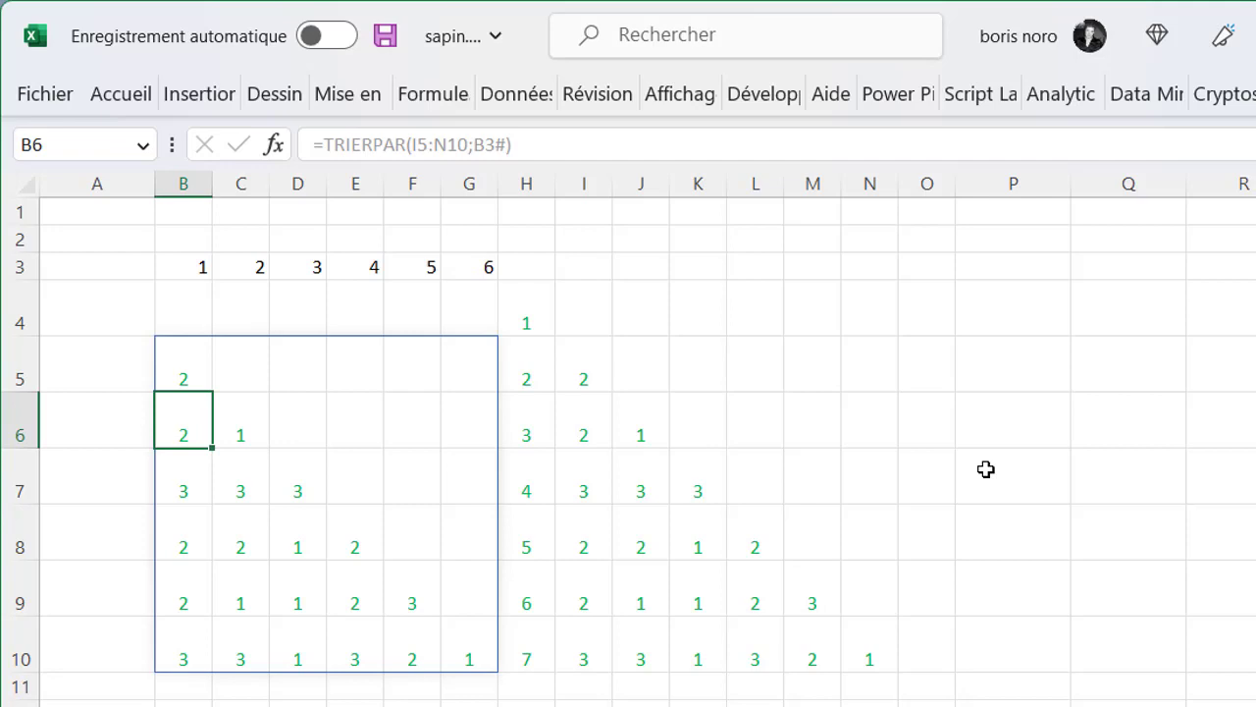
Step: Add the descending sort order -1 to the TRIERPAR formula in B5, giving =TRIERPAR(I5:N10;B3#;-1)
click(185, 363)
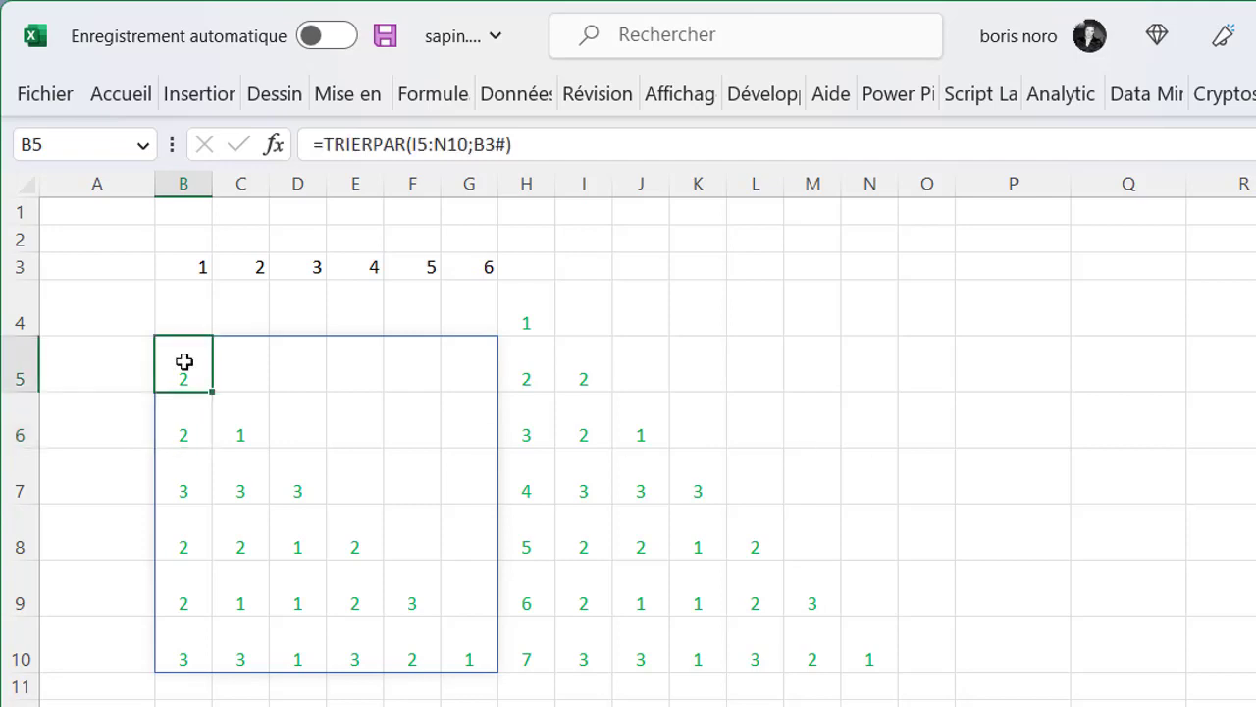
double_click(185, 362)
click(235, 380)
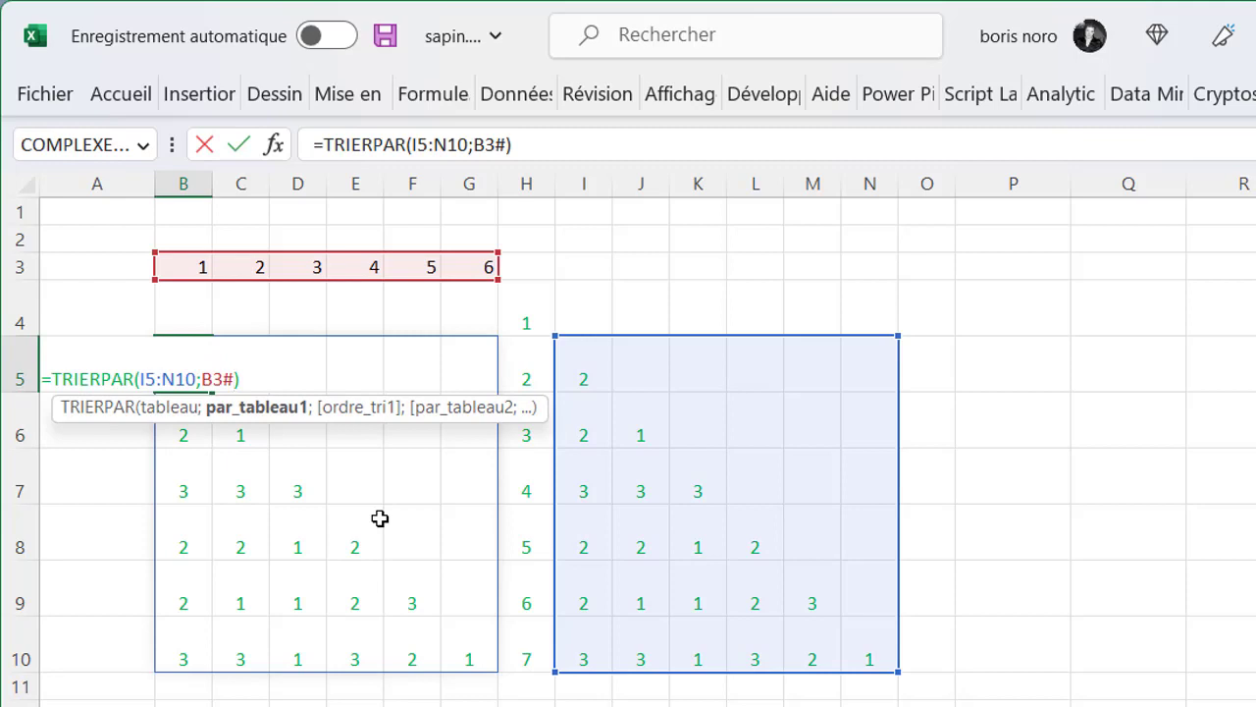
text(;)
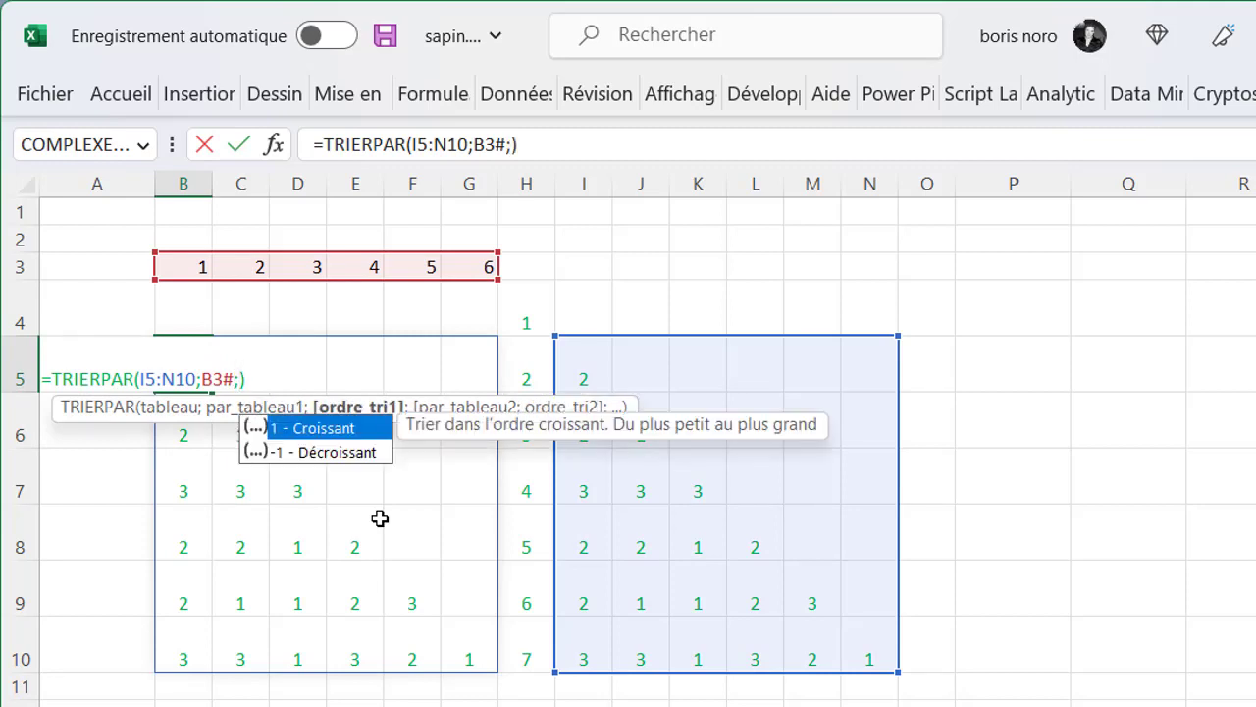
double_click(355, 453)
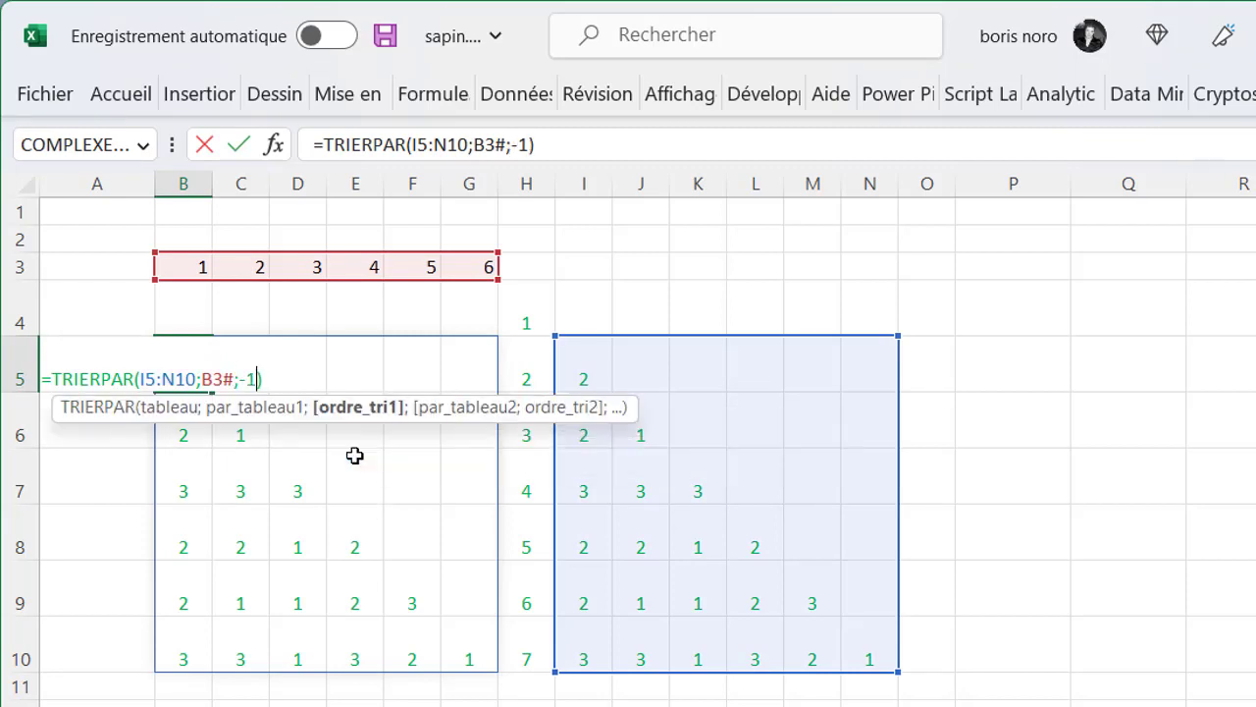
key(Return)
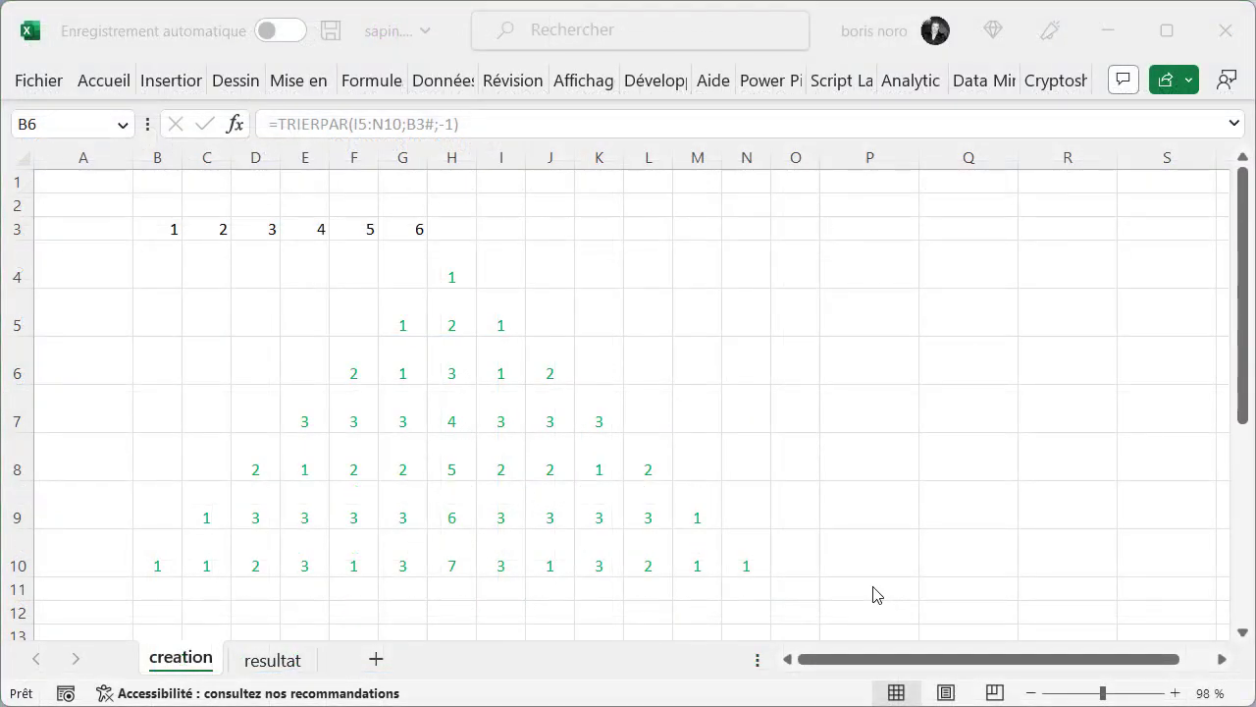
Step: Create a "Supérieur à" conditional highlighting rule on the range B4:N10 with 0 as the threshold
click(154, 271)
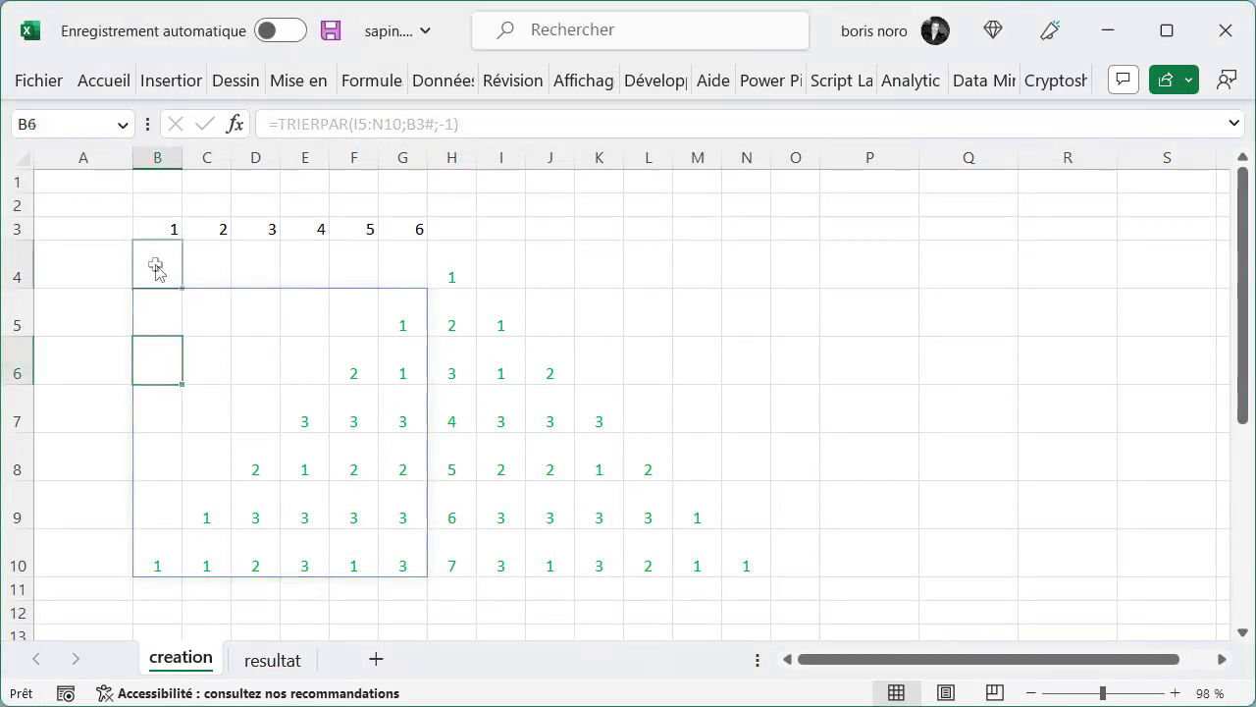
drag(154, 272, 354, 314)
drag(624, 367, 748, 556)
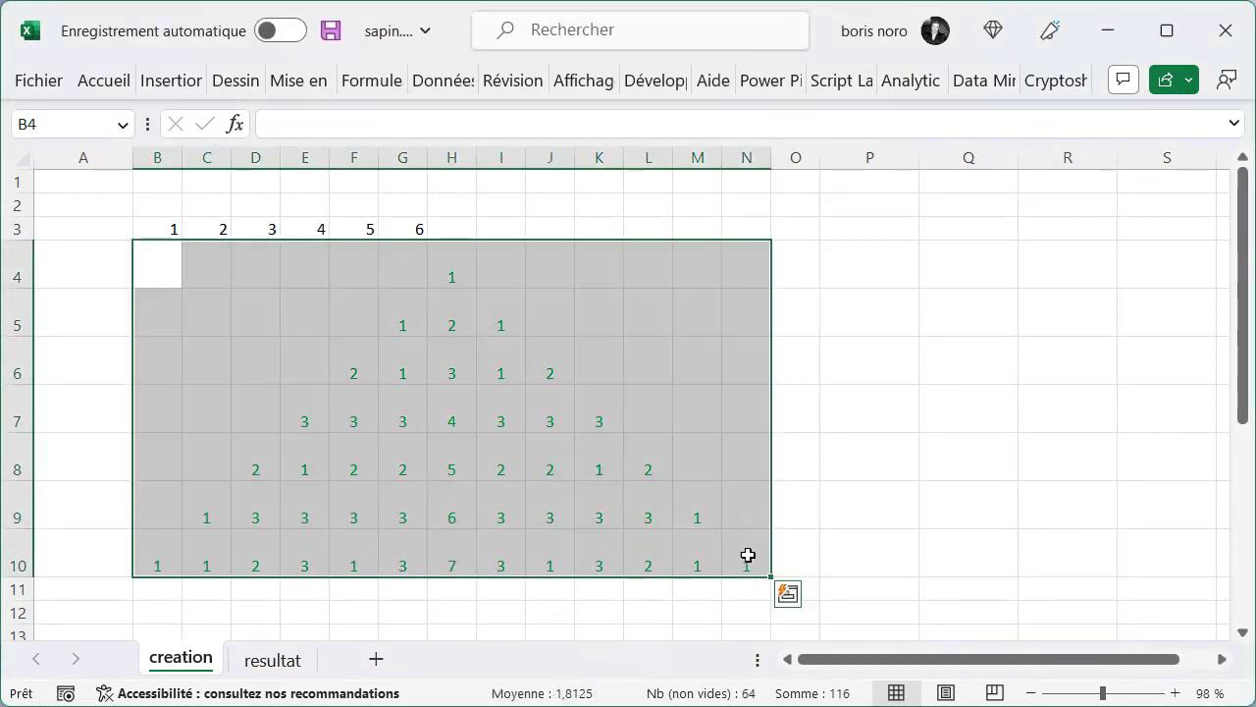
click(108, 87)
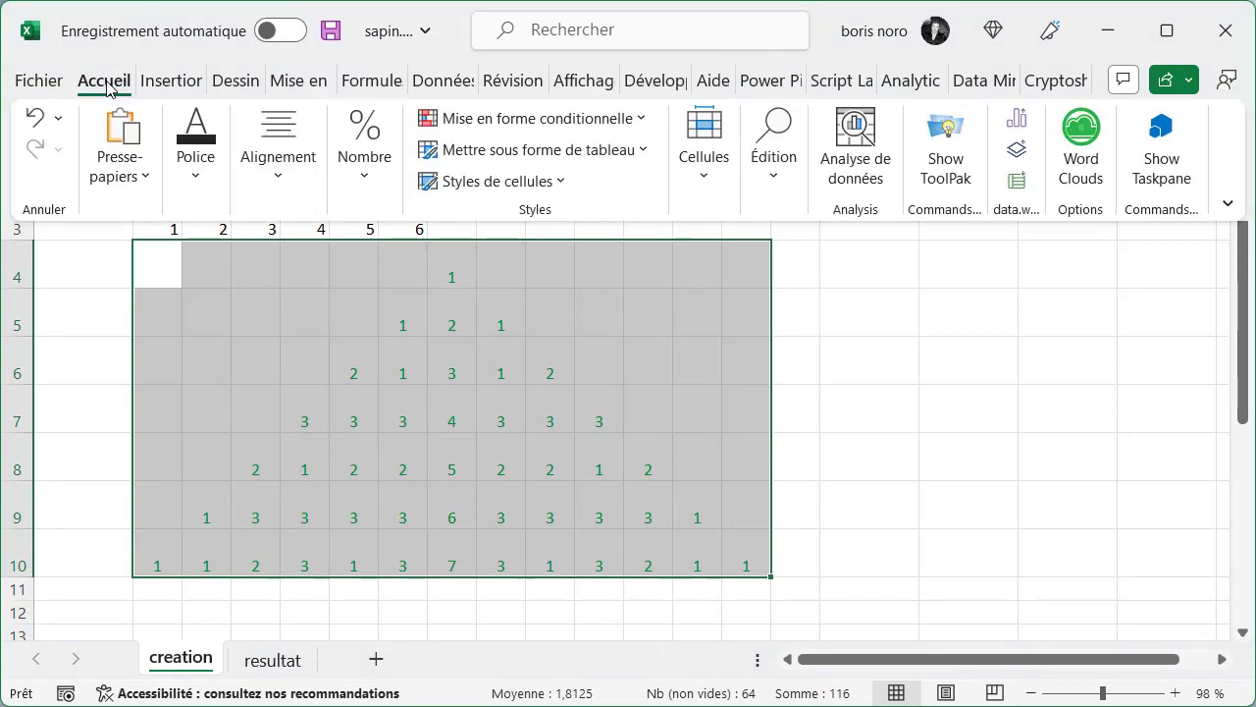
click(644, 125)
mouse_move(643, 163)
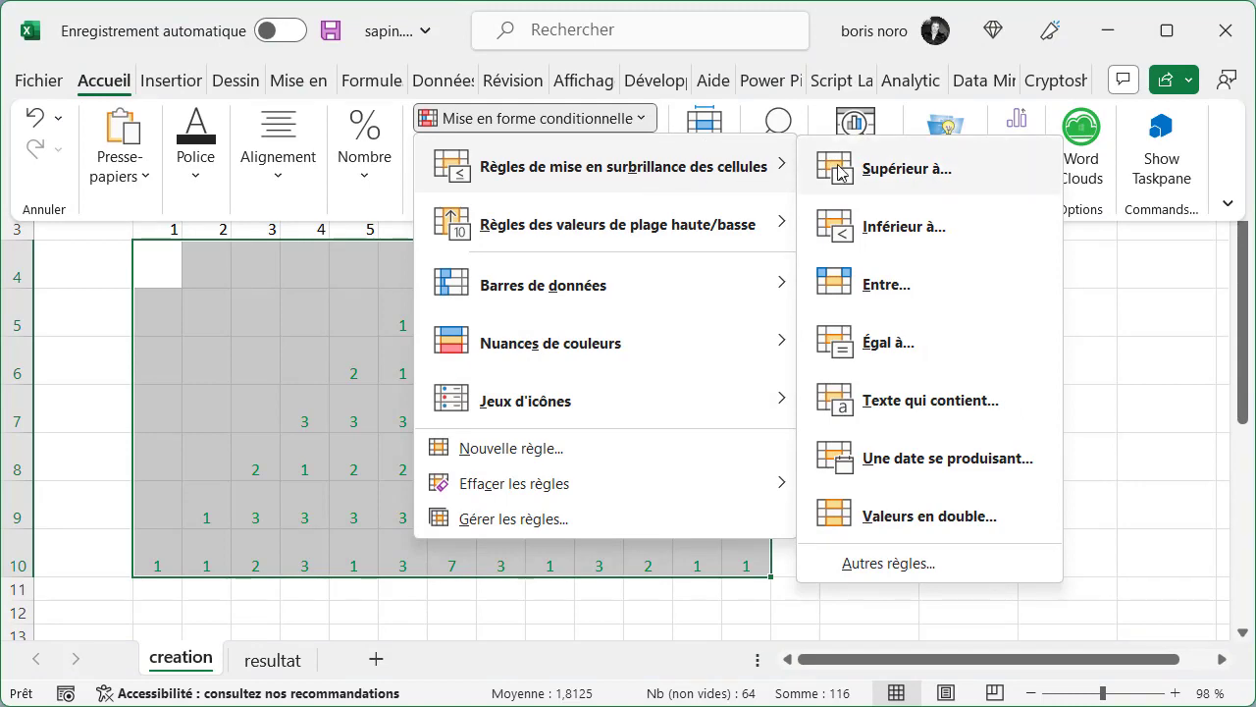
click(874, 169)
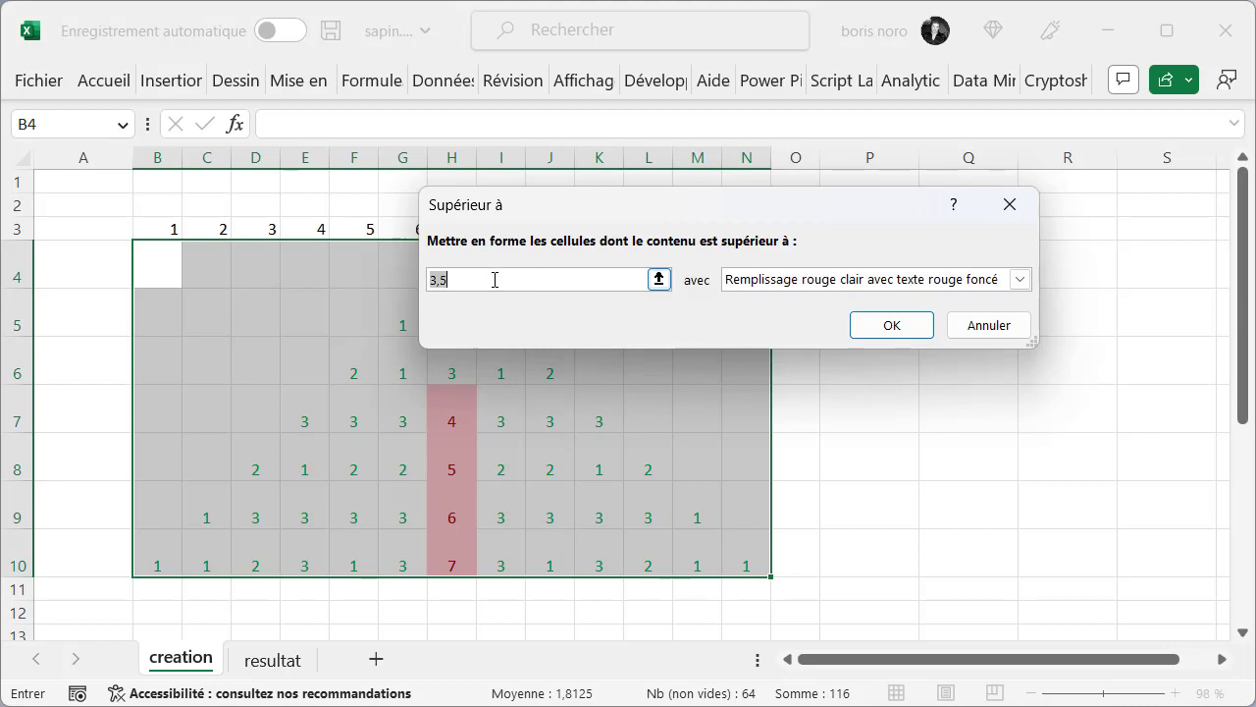
key(BackSpace)
text(0)
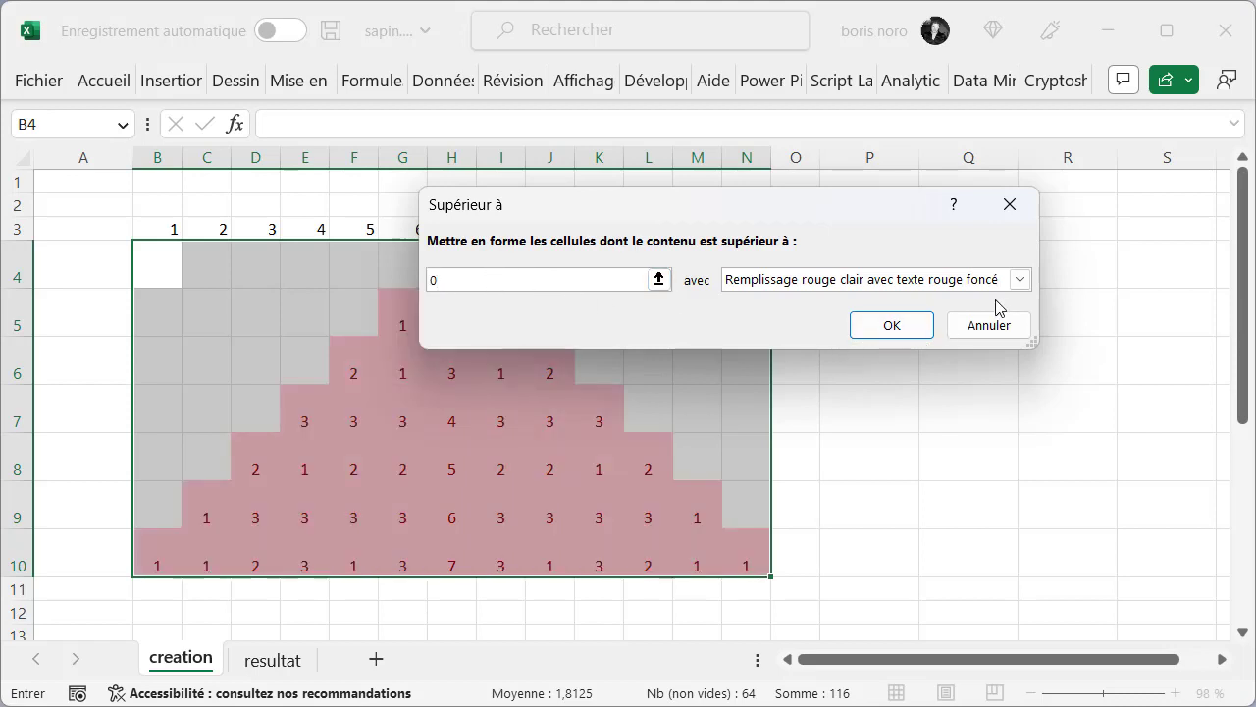
Step: Give the greater-than-0 rule a custom format with a solid green fill and apply it
click(1021, 280)
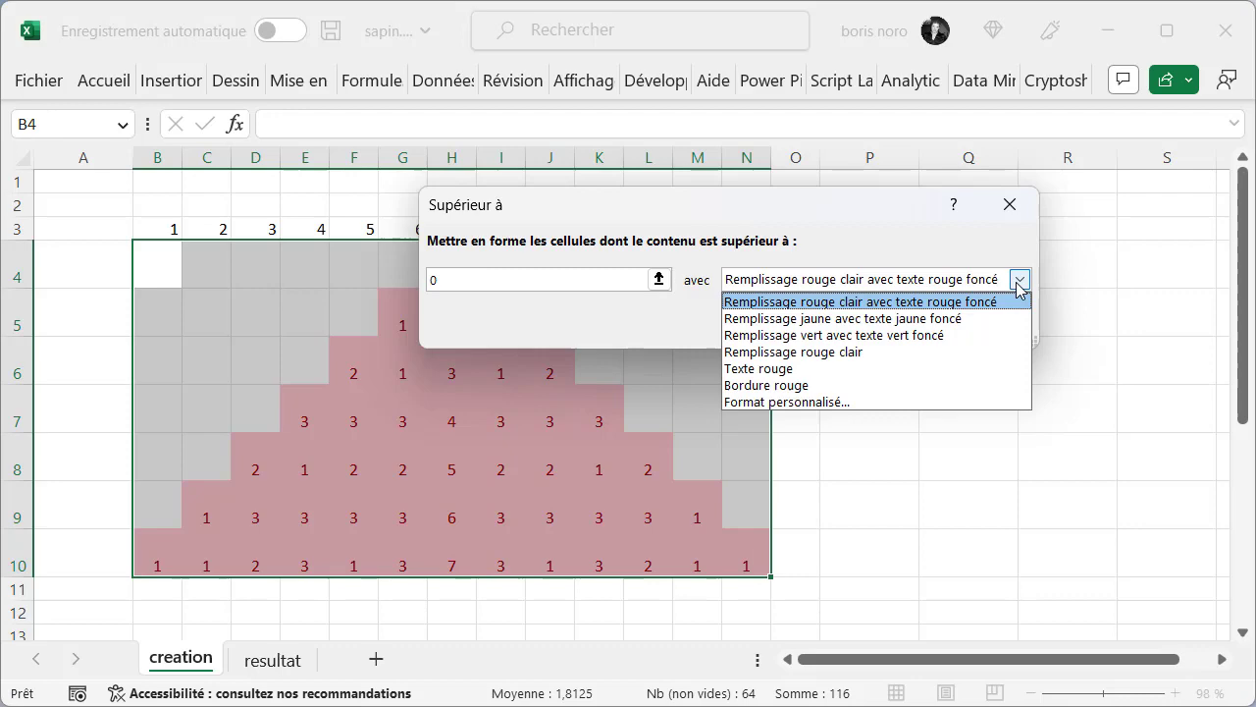
click(861, 402)
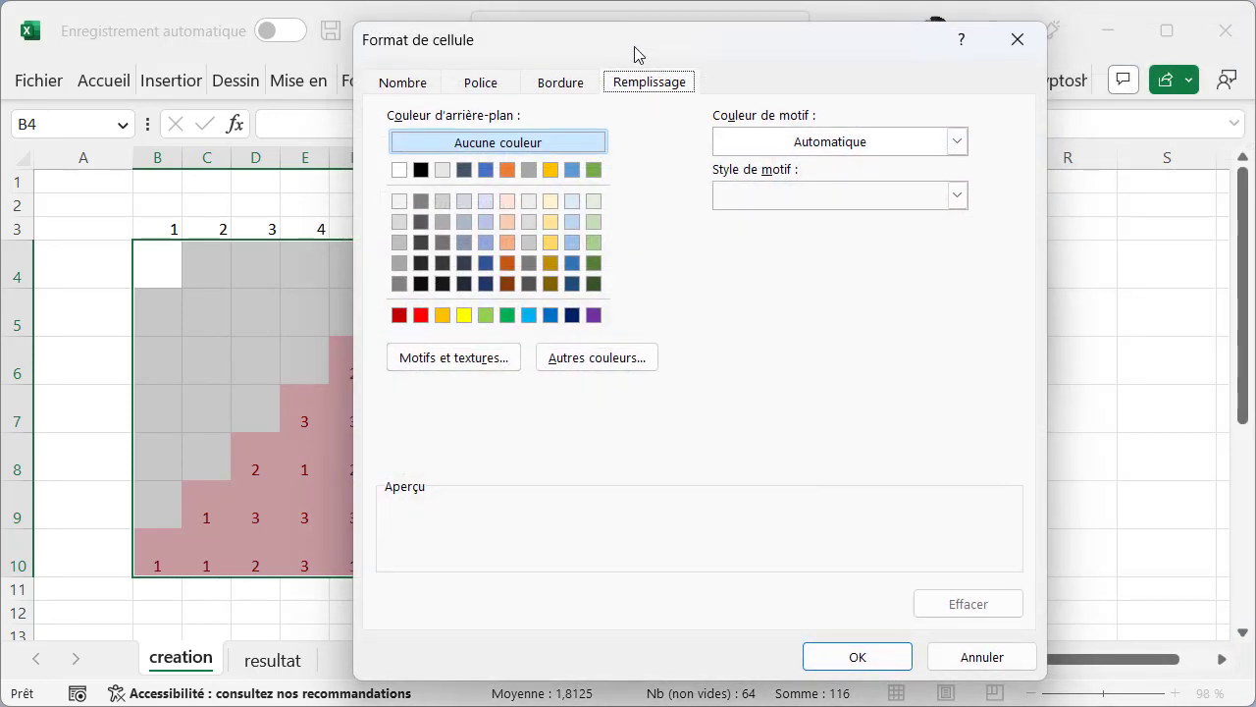
click(508, 315)
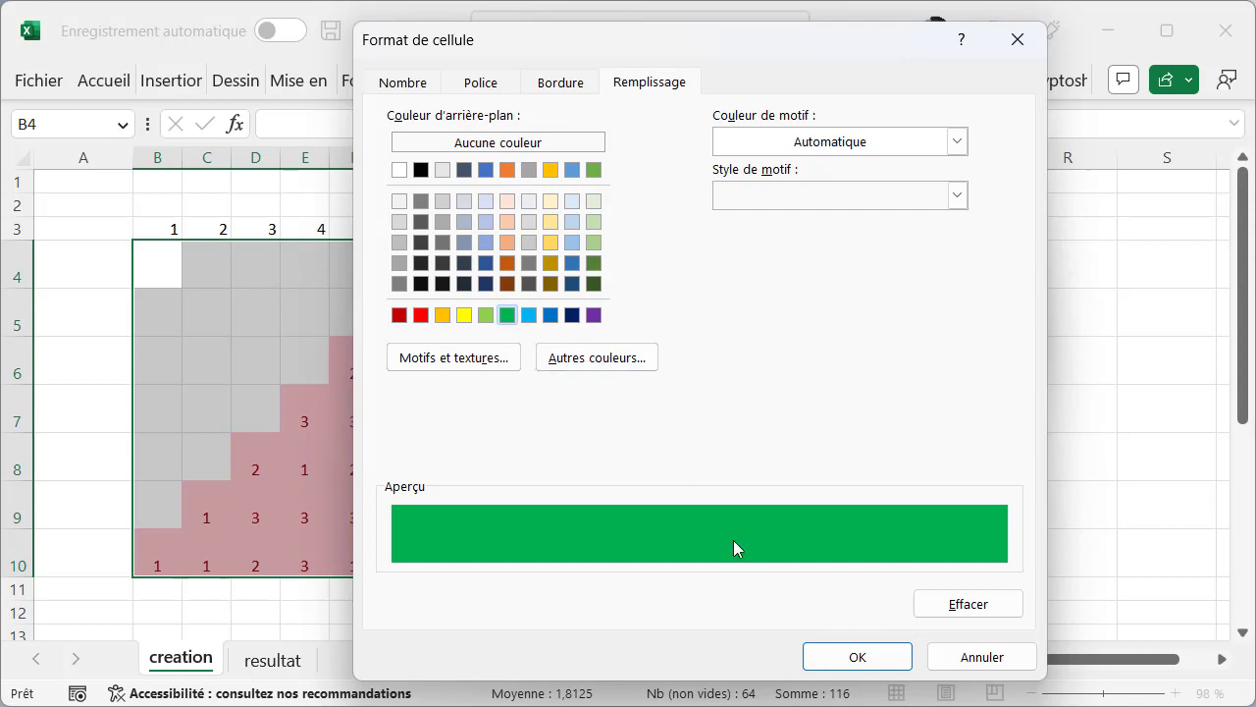
click(839, 657)
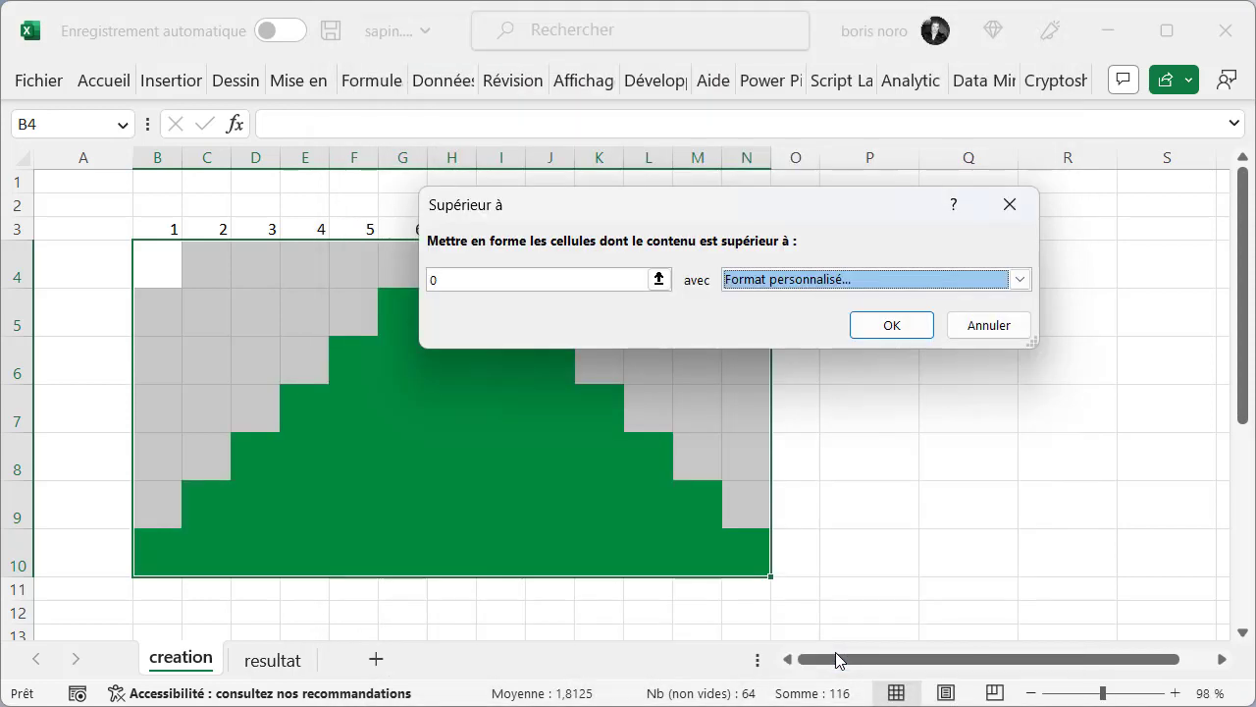
click(892, 325)
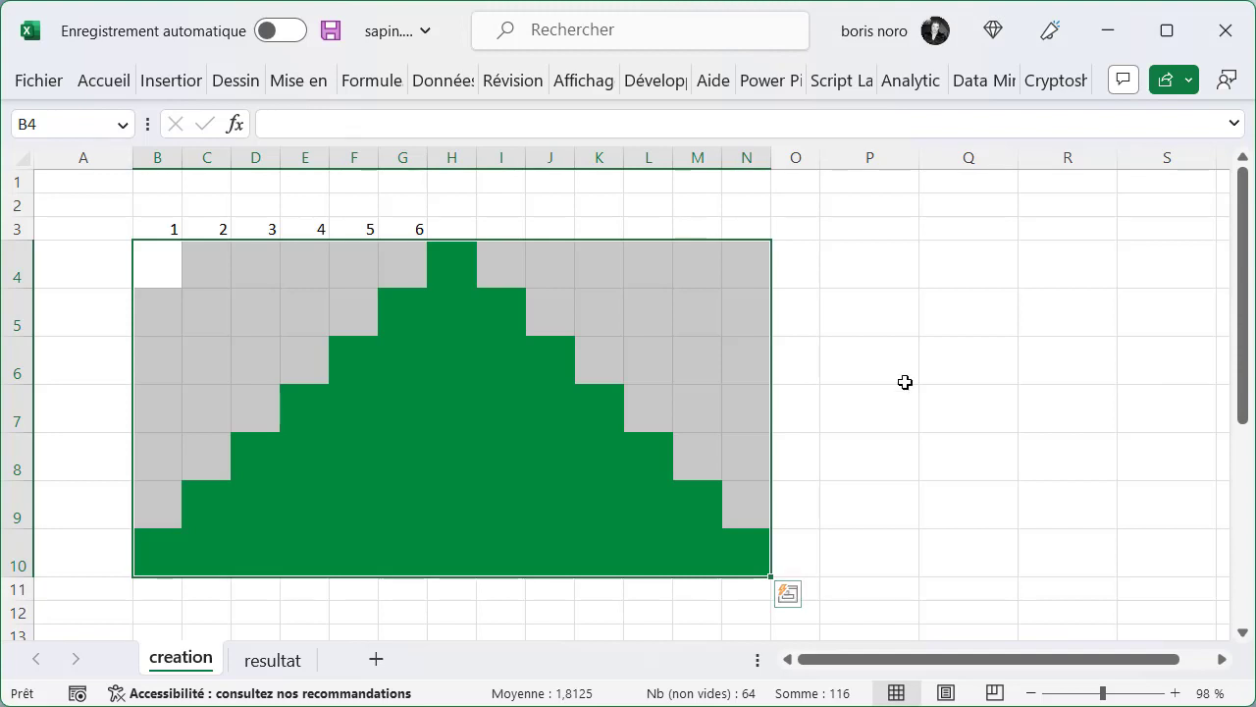
Step: Start a custom icon-set rule for B4:N10 and use the red circle as the first icon
click(103, 89)
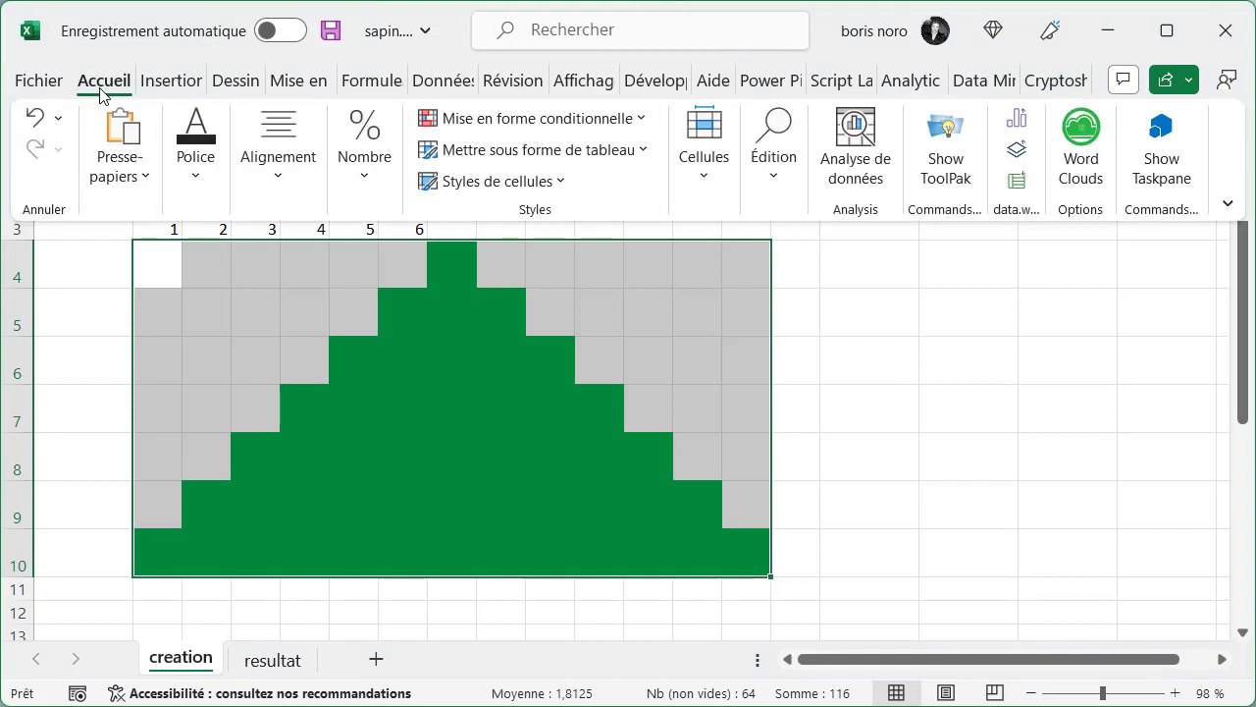
click(639, 120)
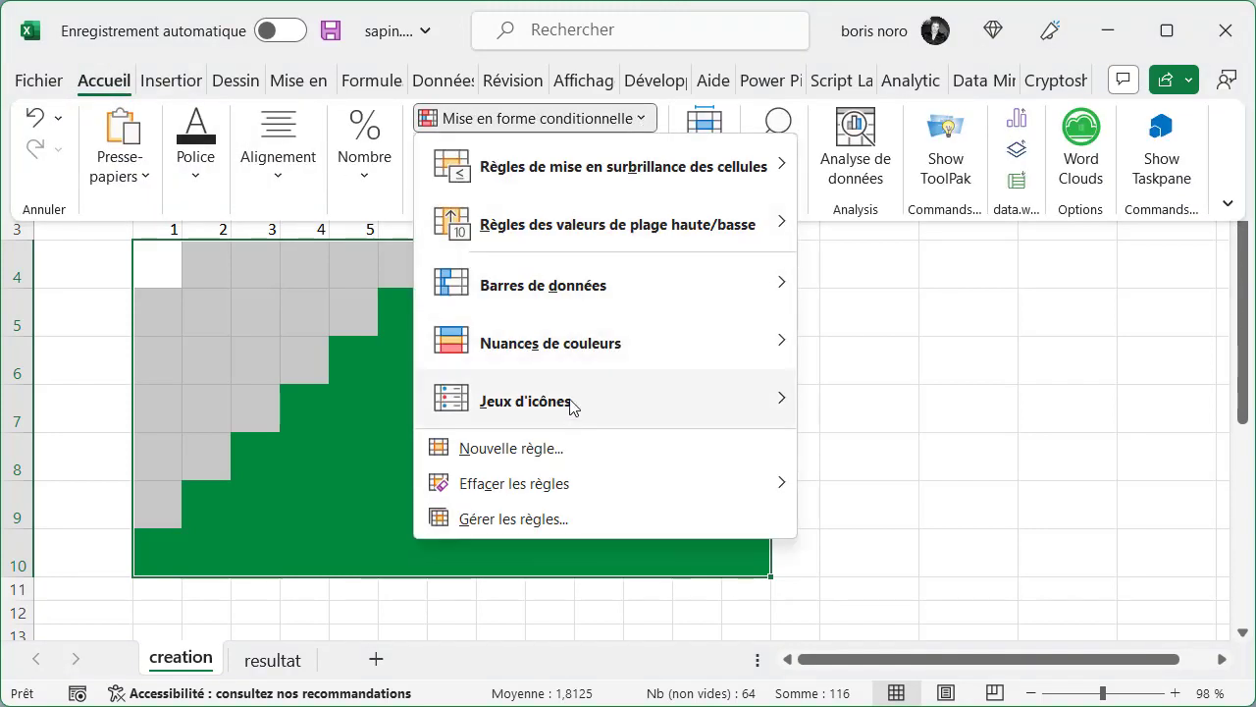
mouse_move(575, 417)
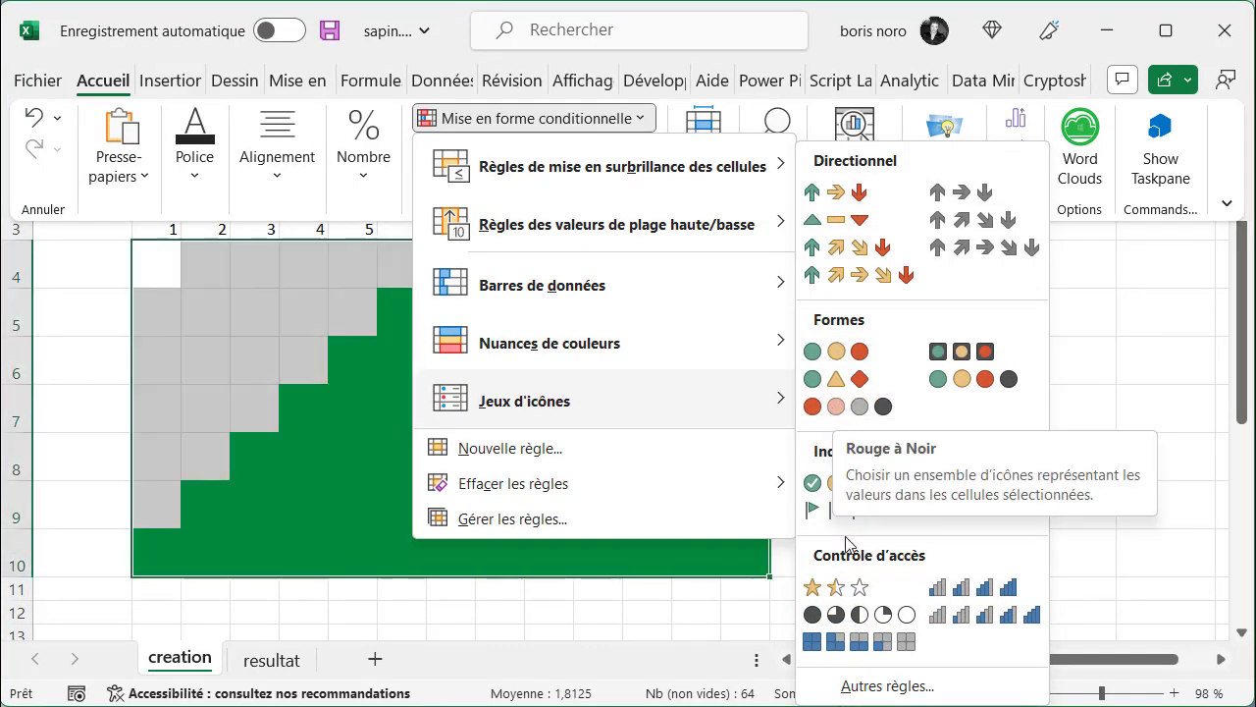
click(872, 687)
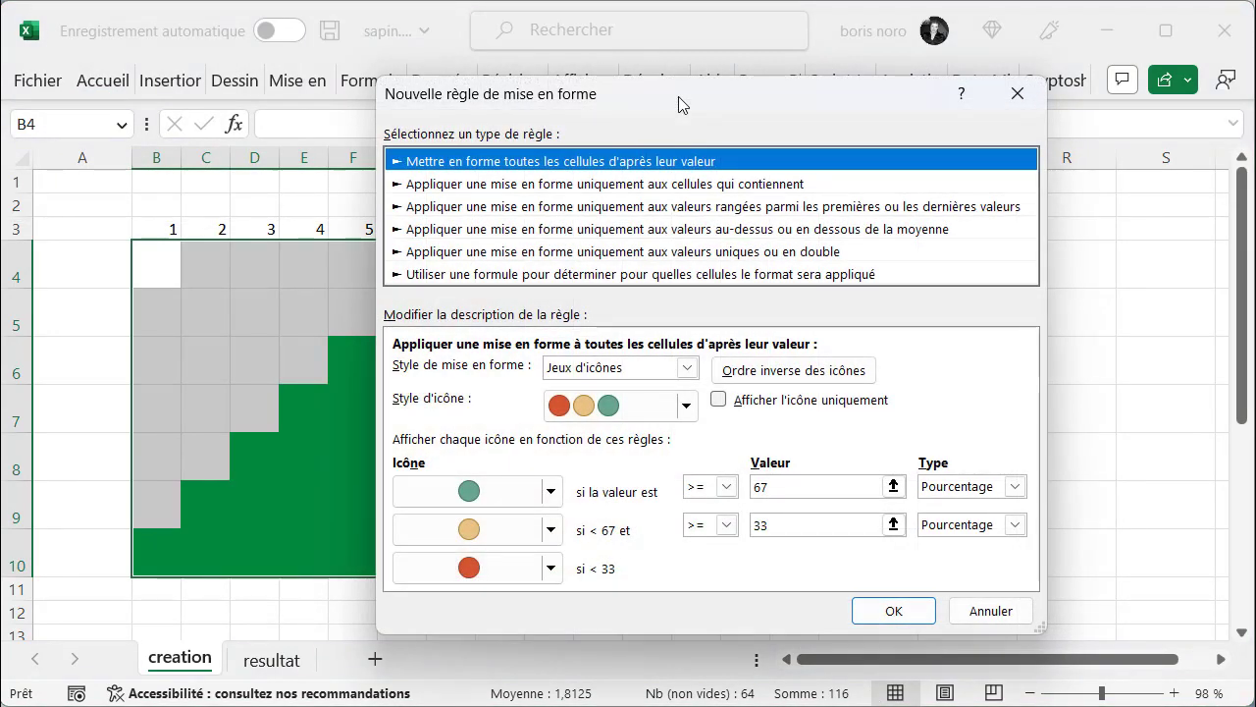
click(551, 491)
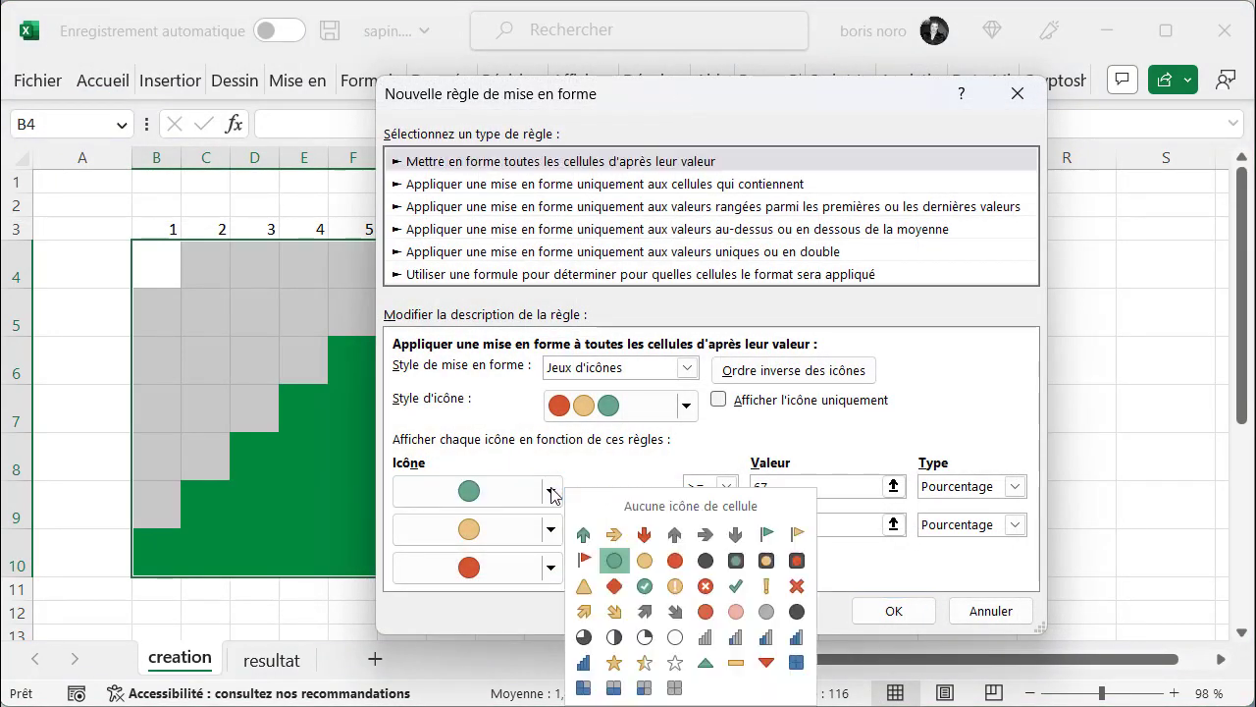
click(675, 560)
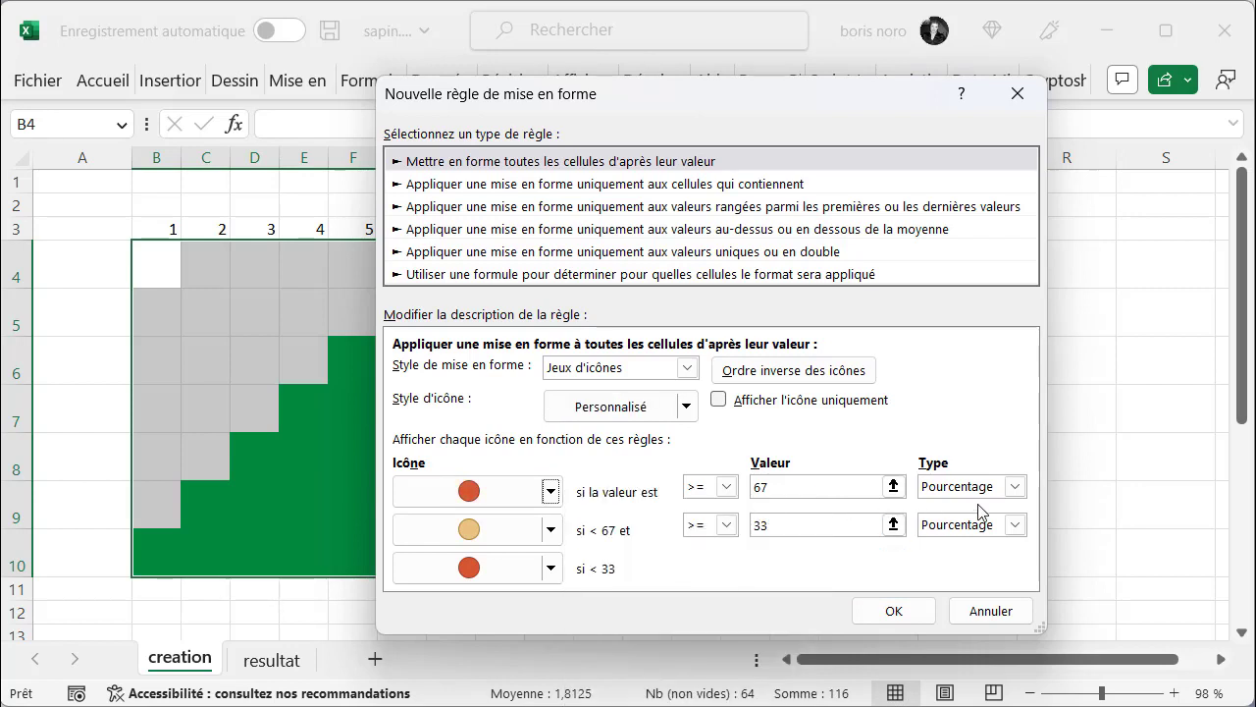
Step: Set the red circle's condition to values of type Nombre greater than or equal to 2
click(1015, 488)
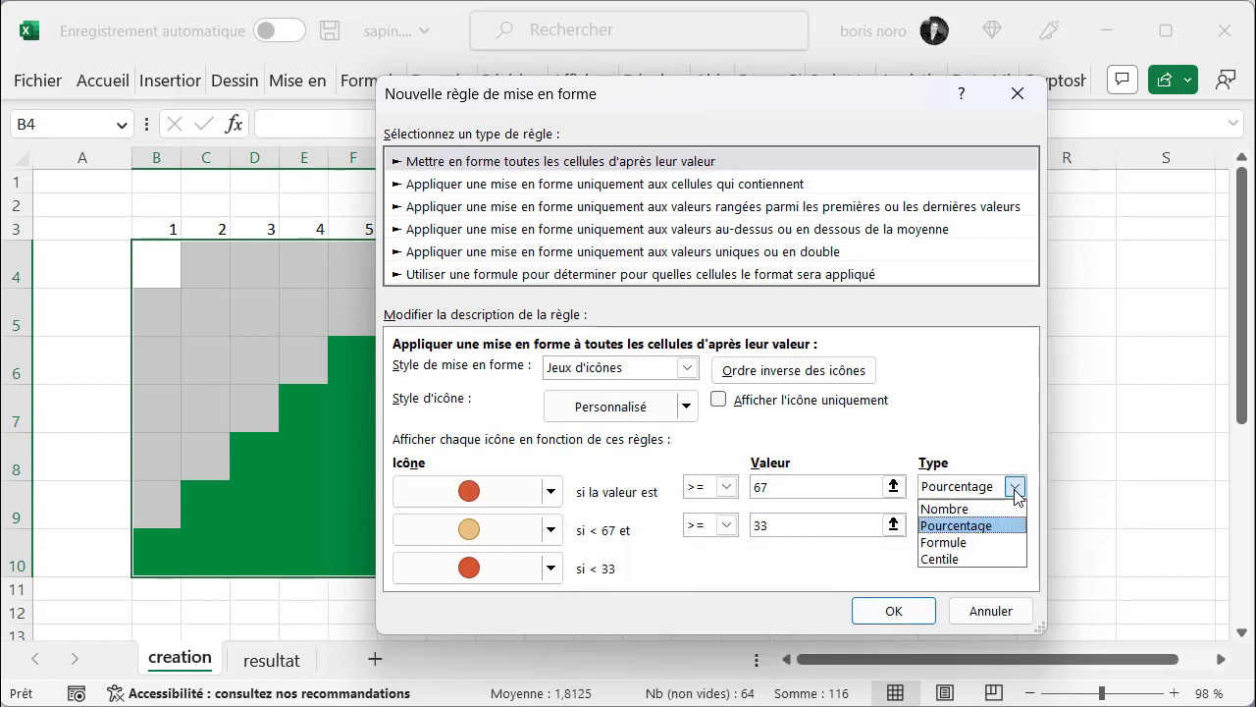
click(967, 509)
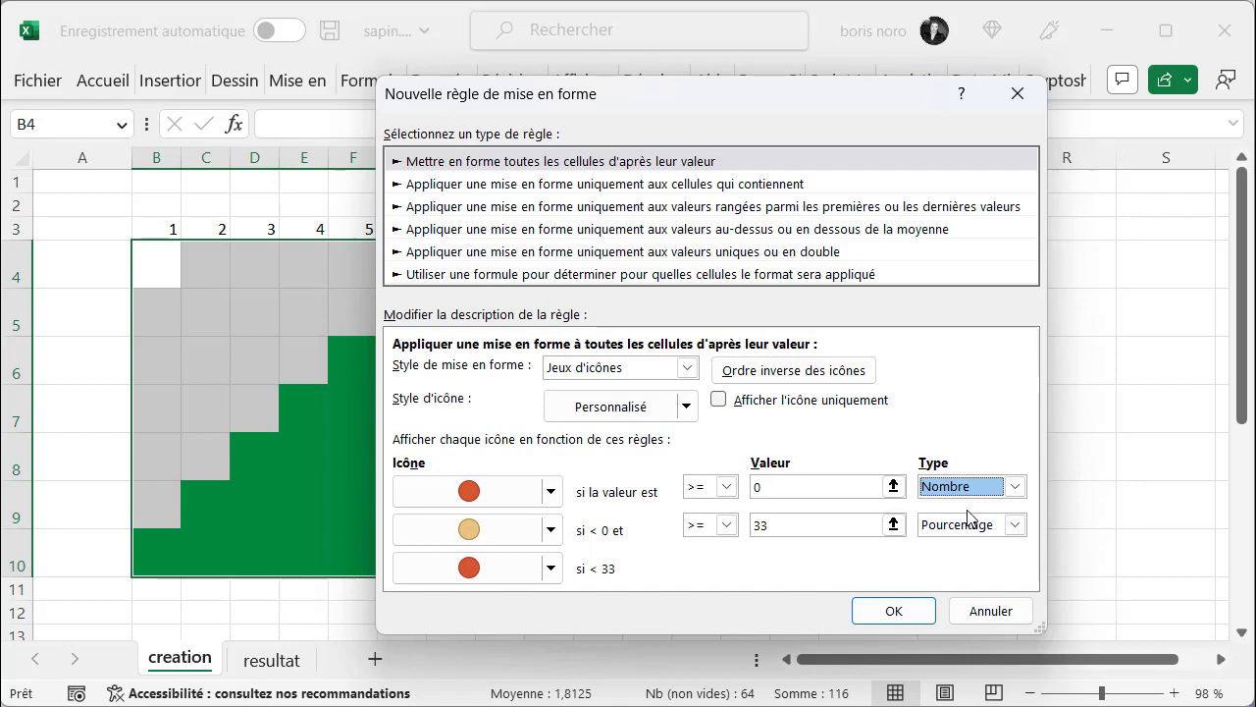
click(812, 485)
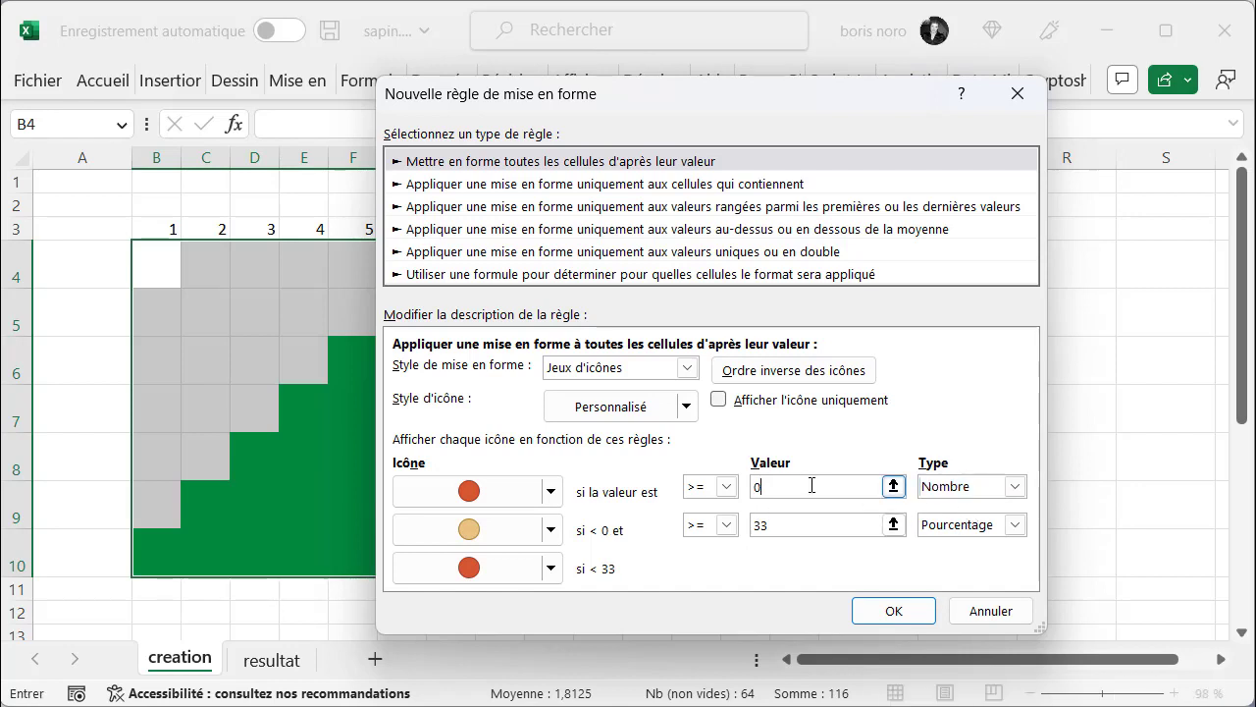
text(2)
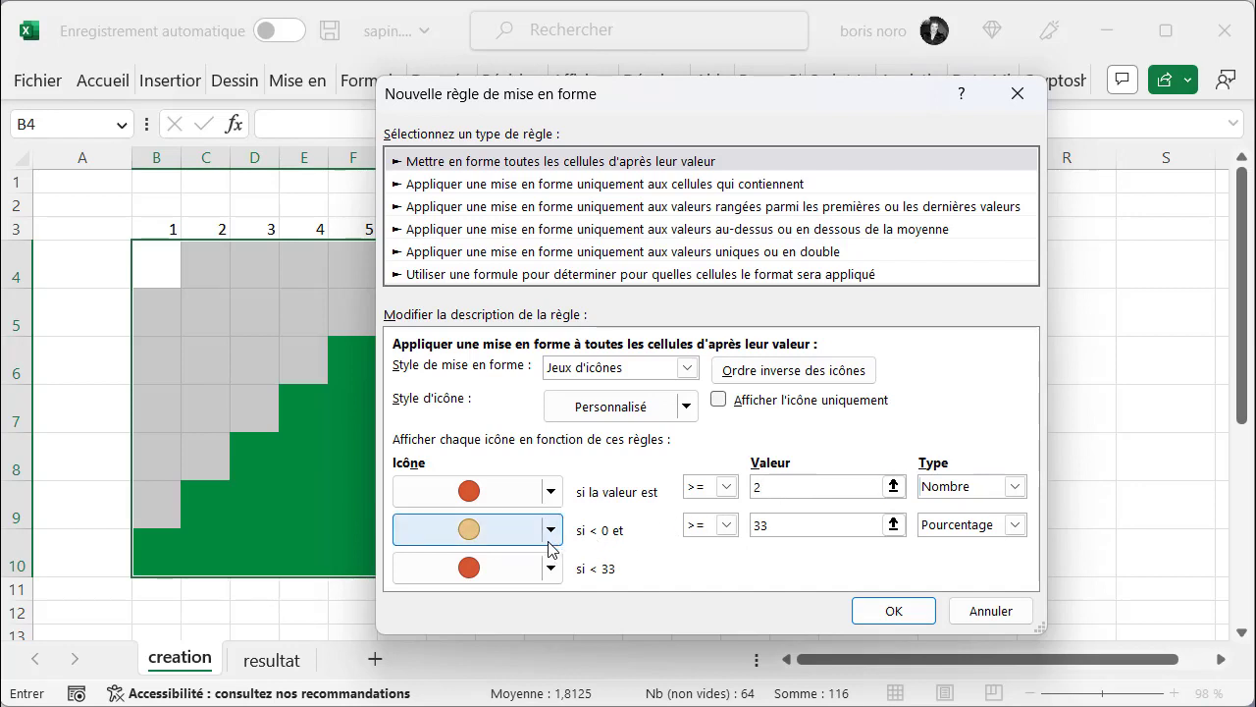
Step: Set the yellow circle's condition to type Nombre with a value strictly greater than 0
click(1015, 530)
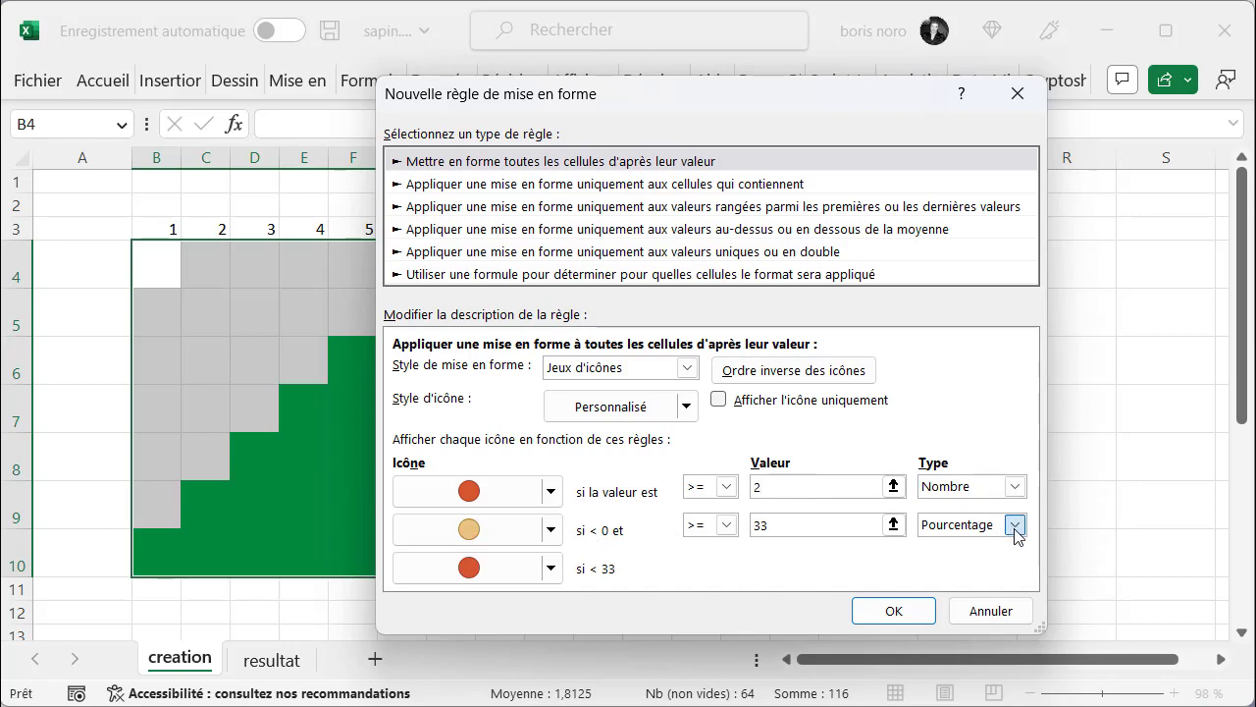
click(967, 546)
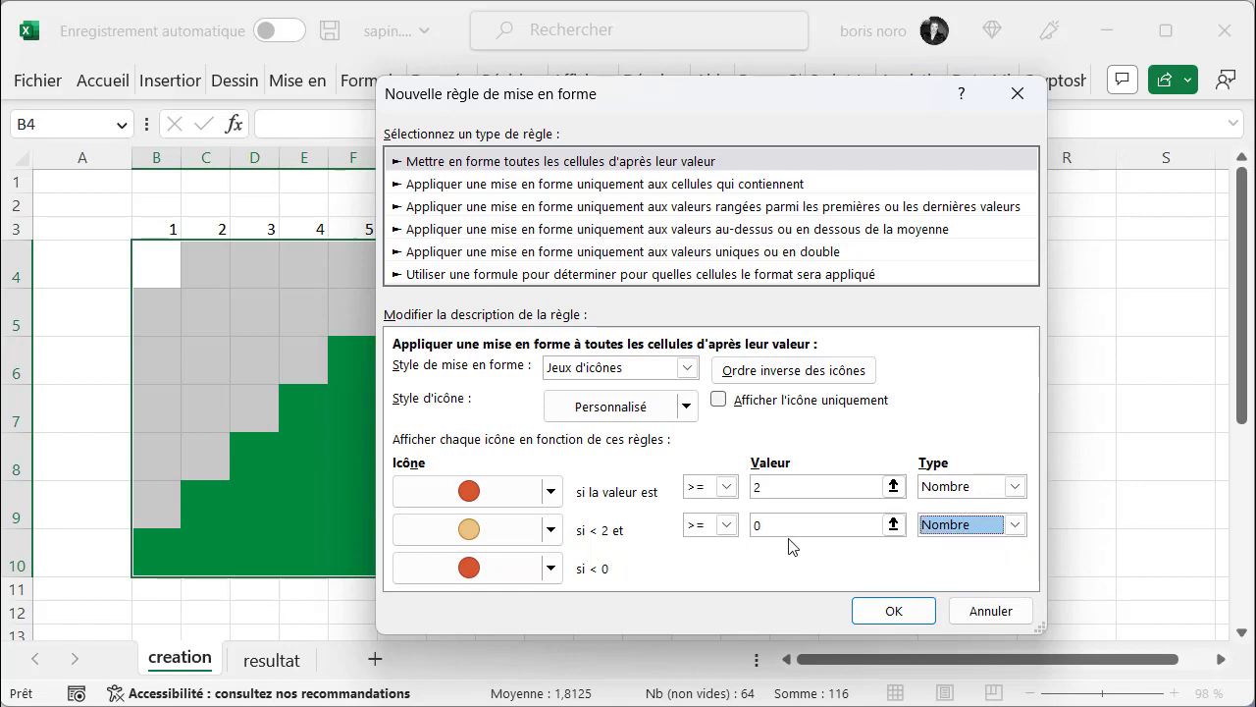
click(726, 526)
click(719, 561)
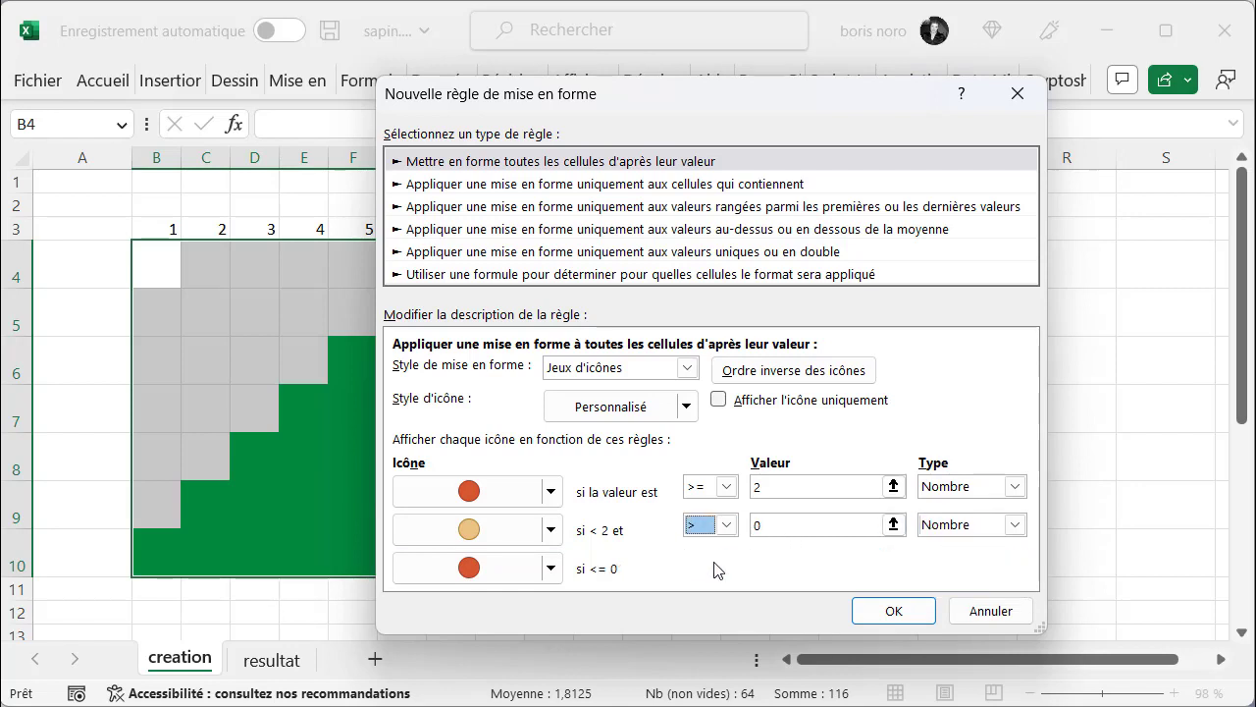
Step: Assign no cell icon to values <= 0, show only the icons without the numbers, and apply the rule
click(550, 569)
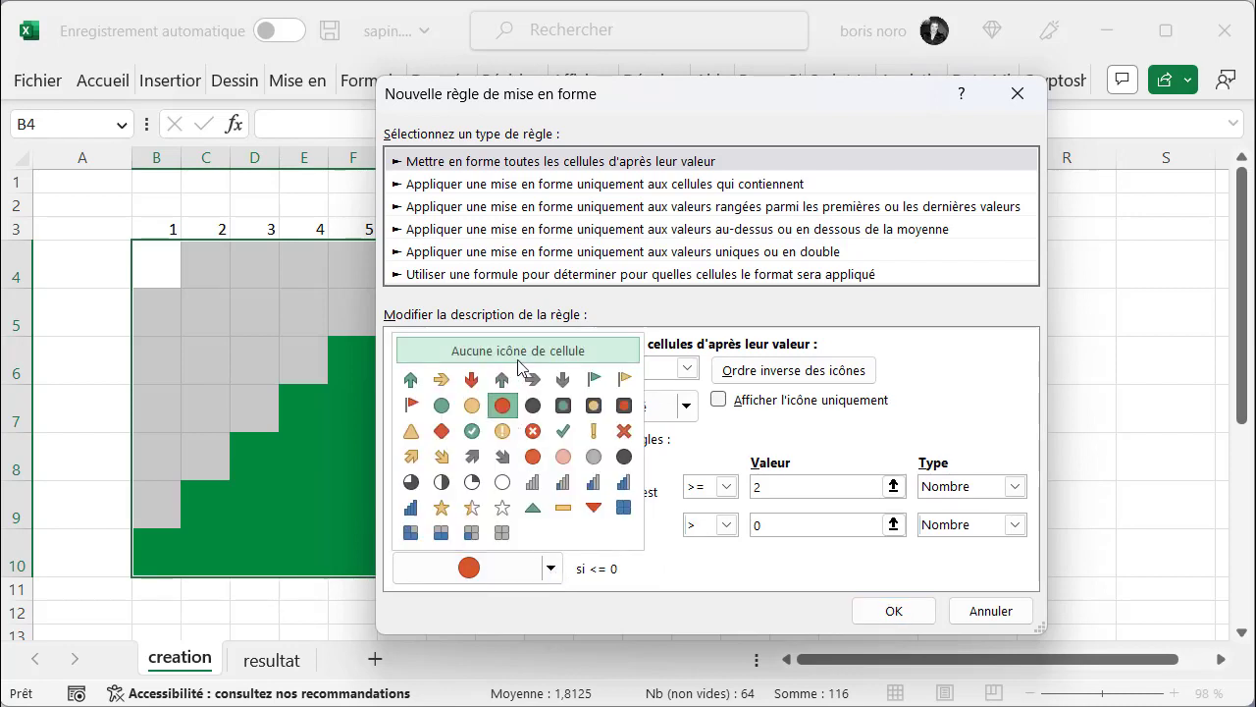
click(519, 355)
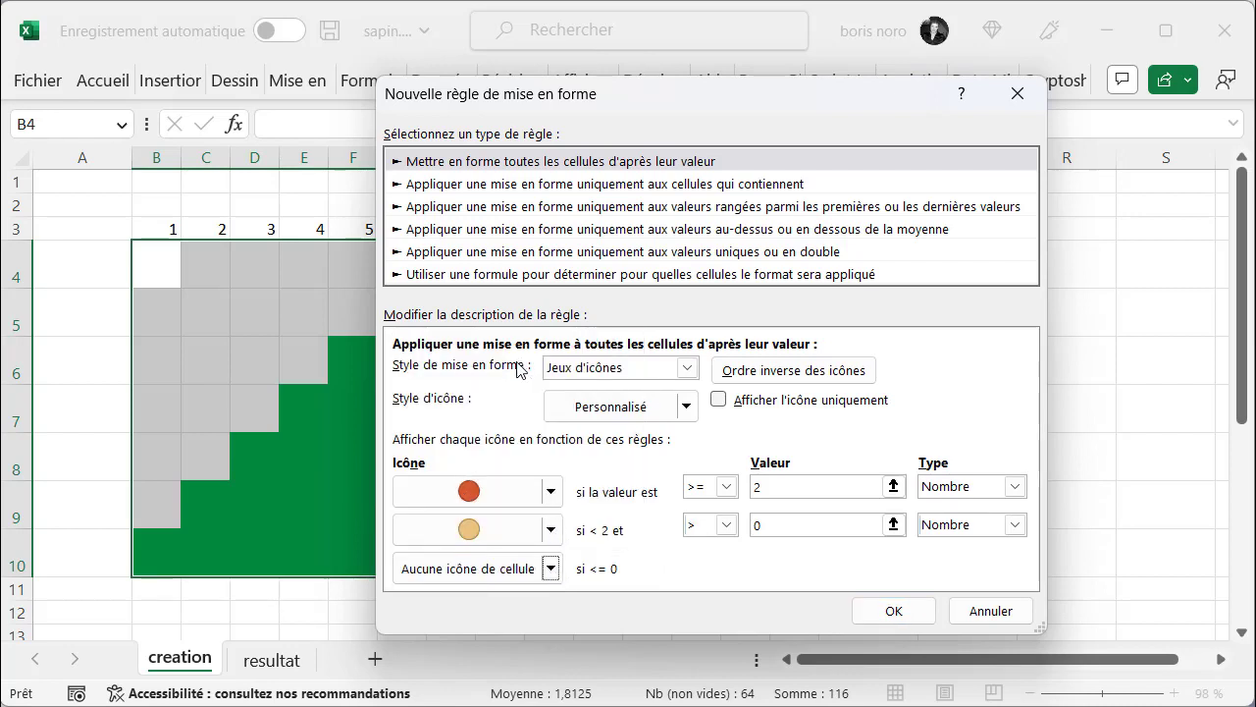
click(719, 400)
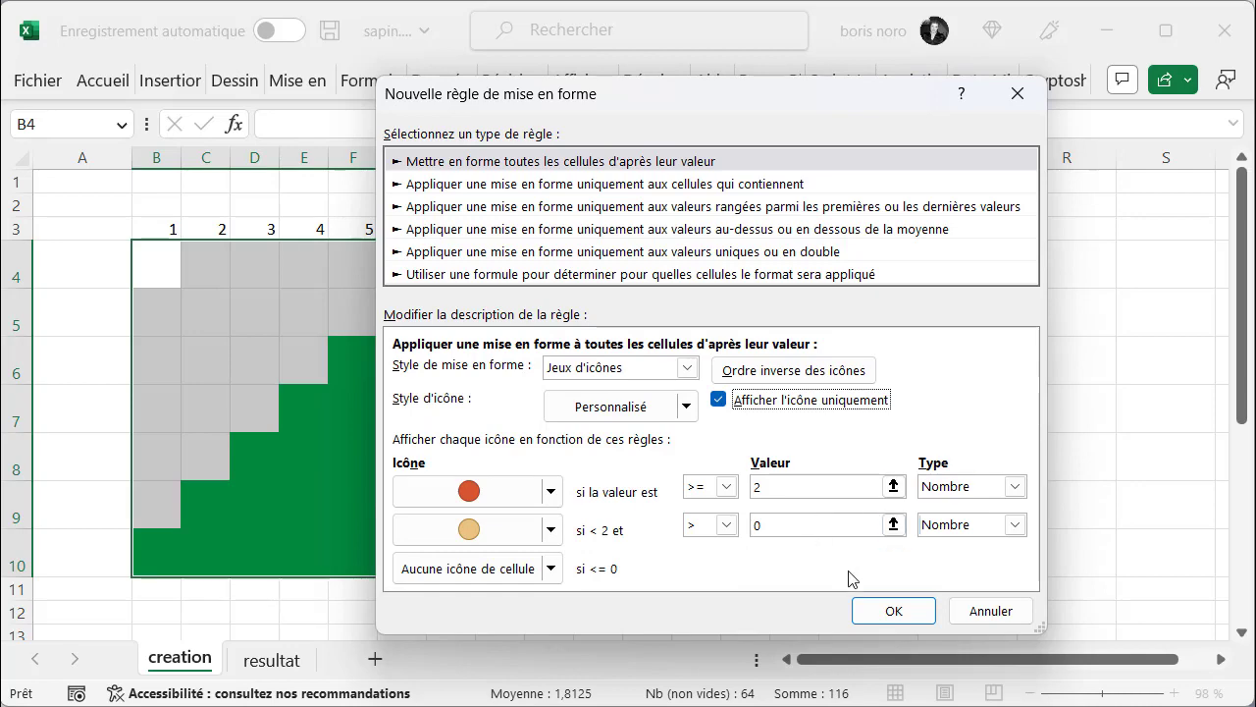
click(890, 612)
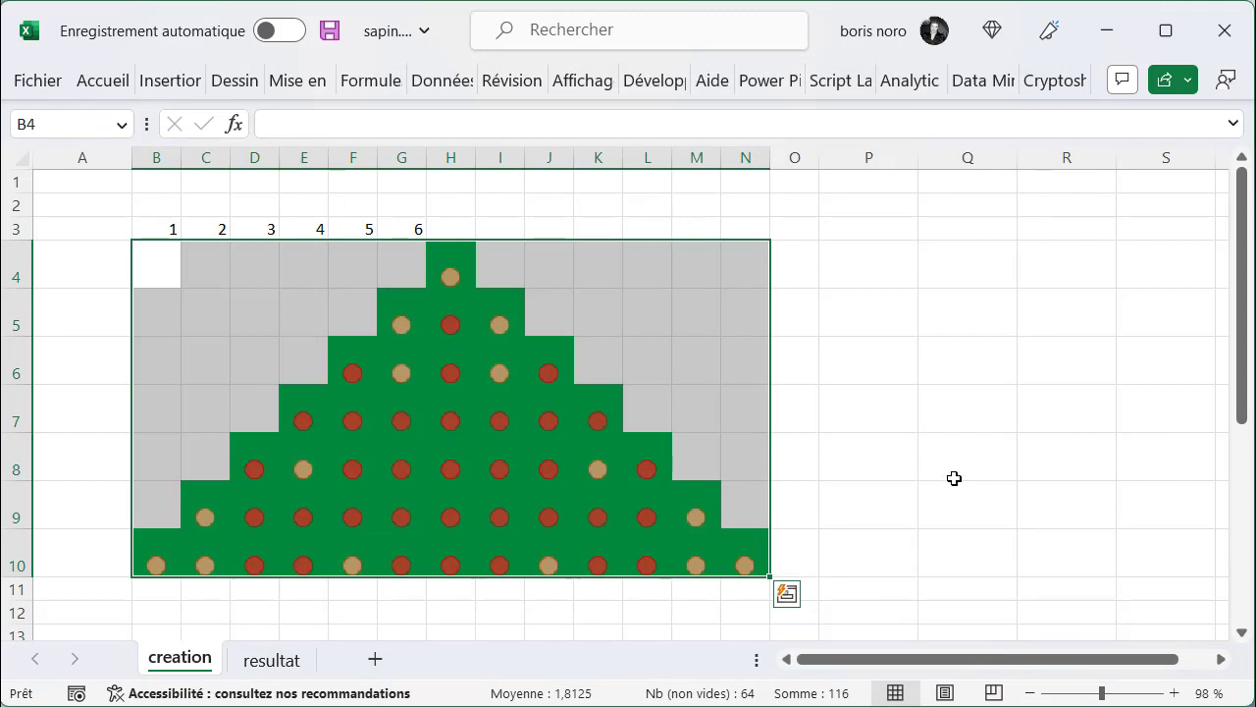
Step: Enter 1 in cell P7 to recalculate the tree's random ornaments, and clear the cell again
click(902, 423)
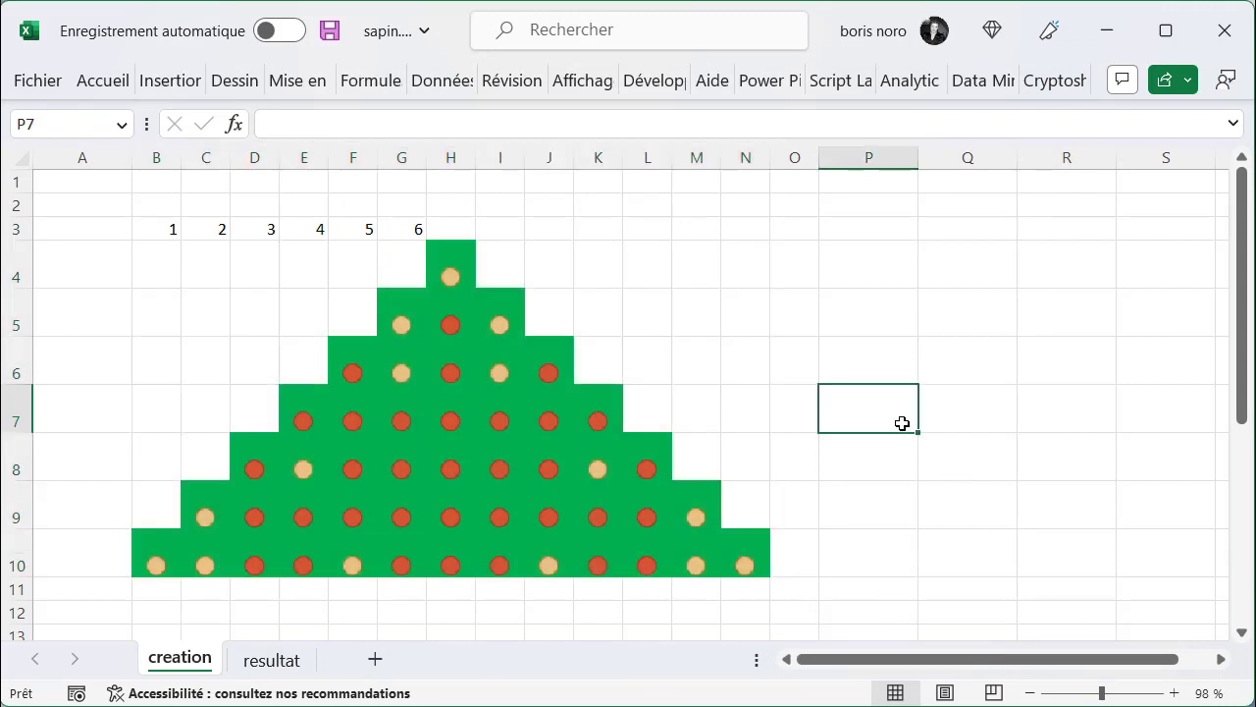
text(1)
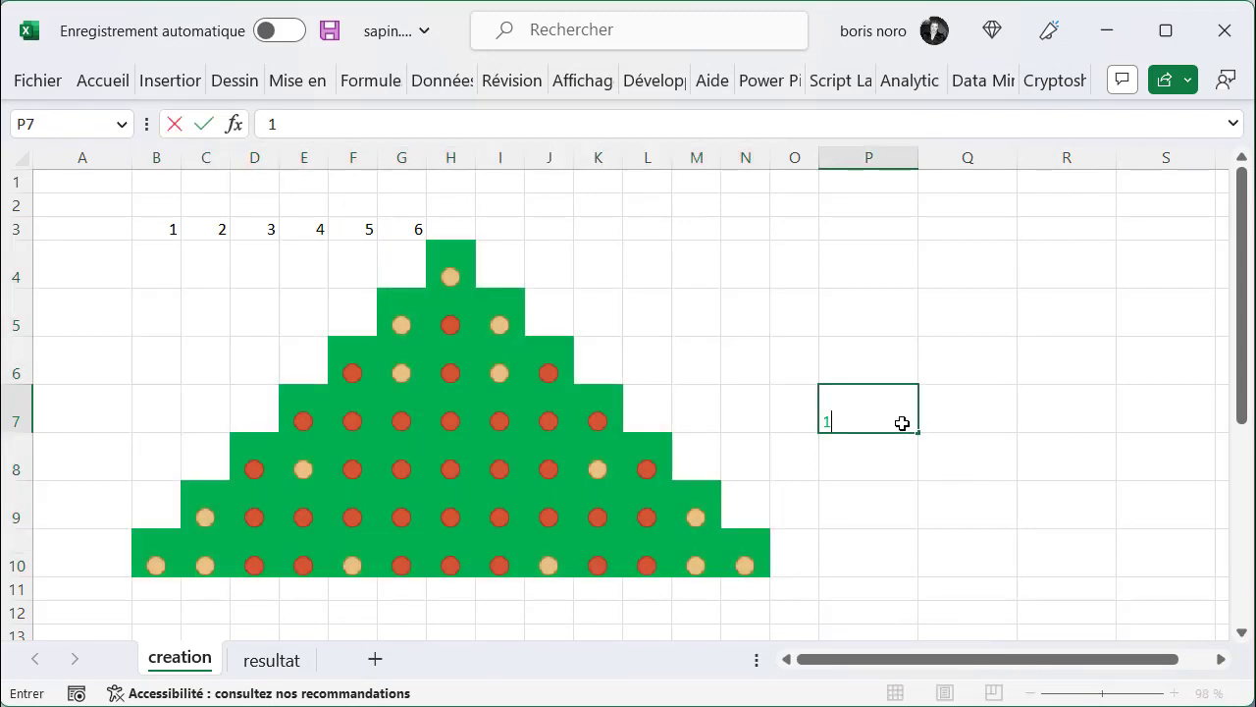
key(Return)
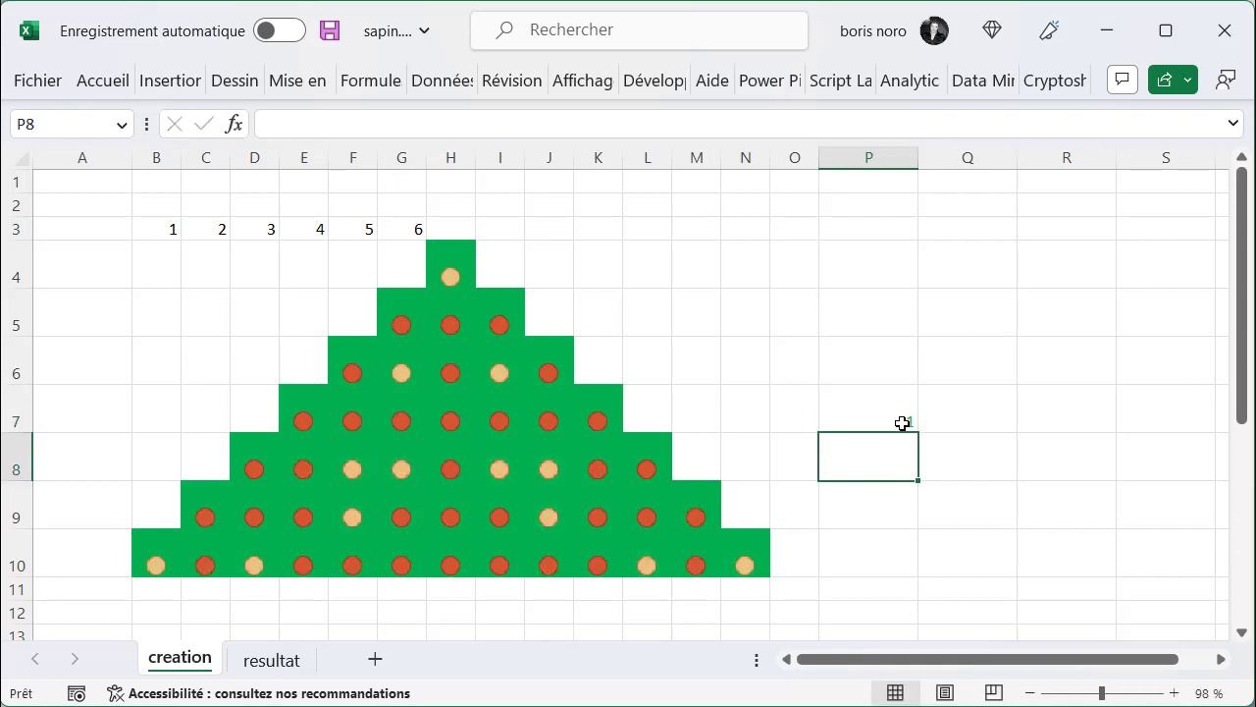
click(902, 423)
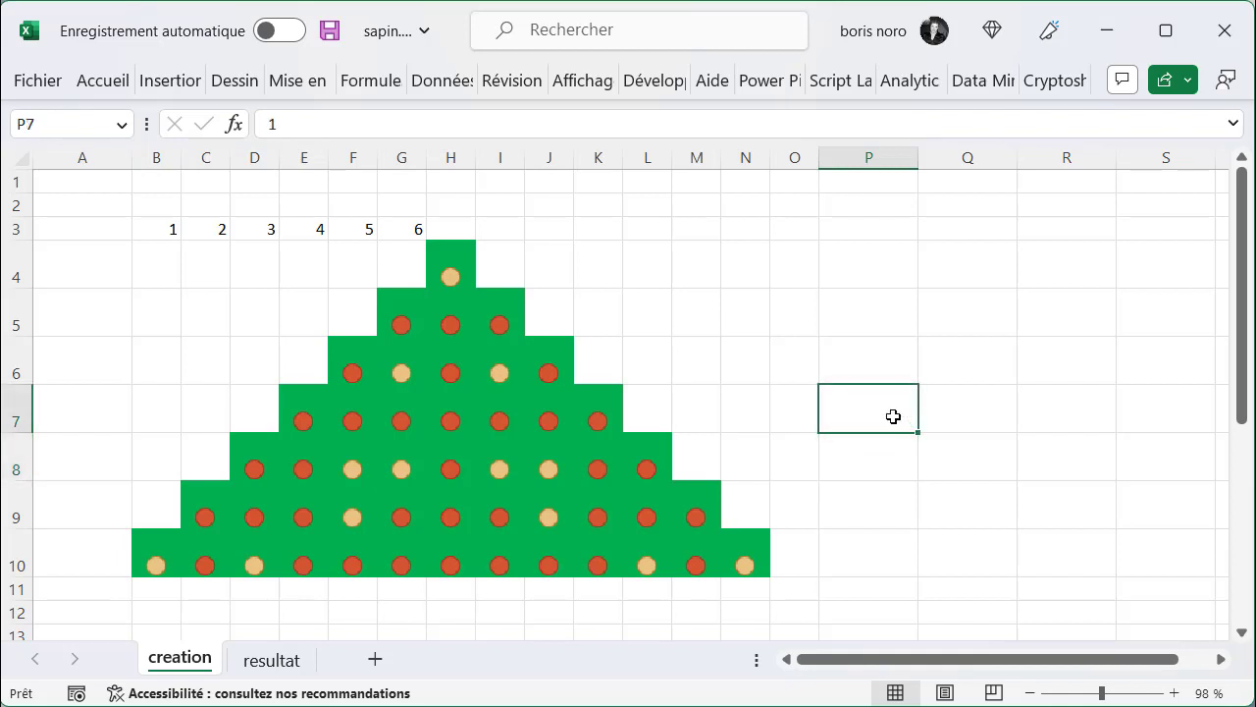
Step: Fill cells H11:H12 under the tree with dark gold to form the trunk
click(1243, 634)
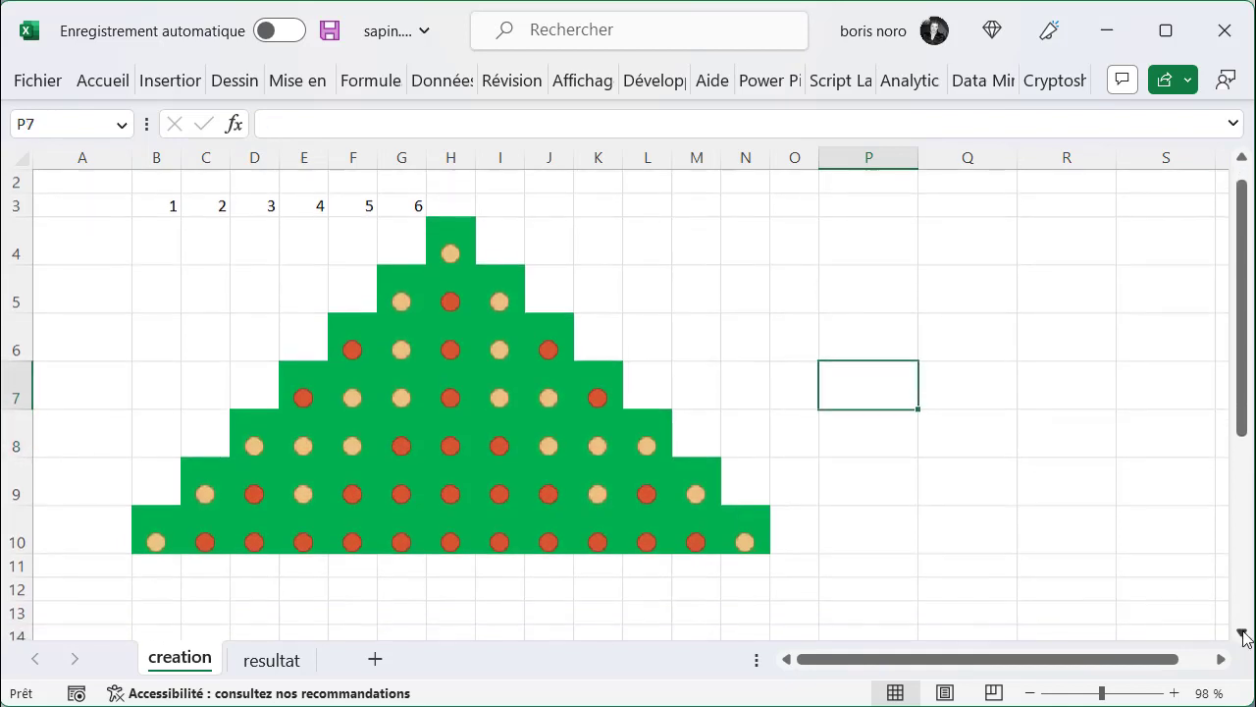
click(1243, 634)
drag(451, 538, 450, 557)
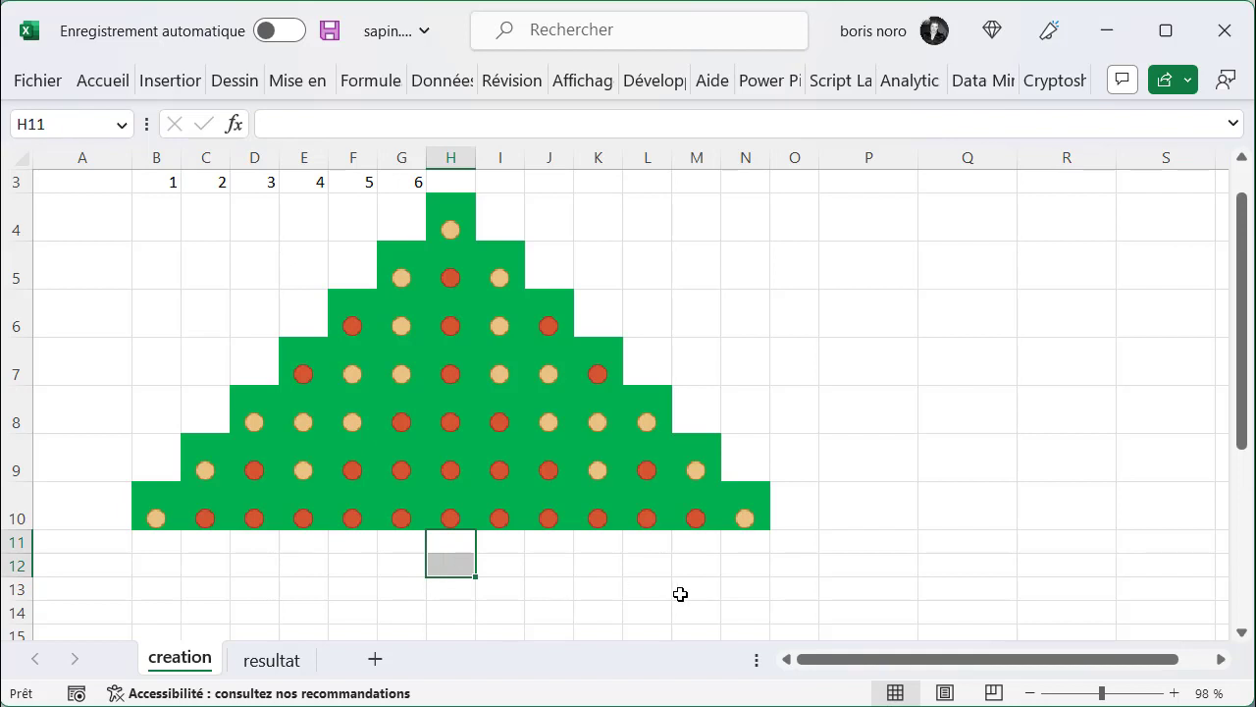
click(114, 90)
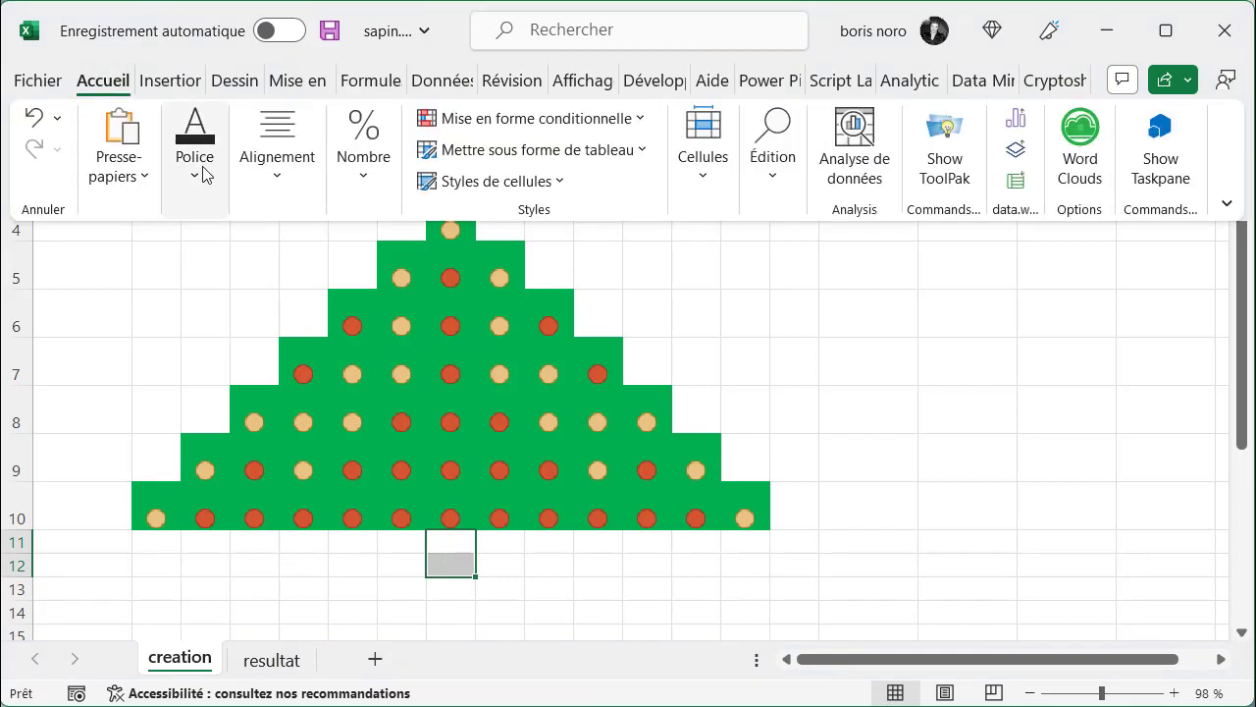
click(202, 174)
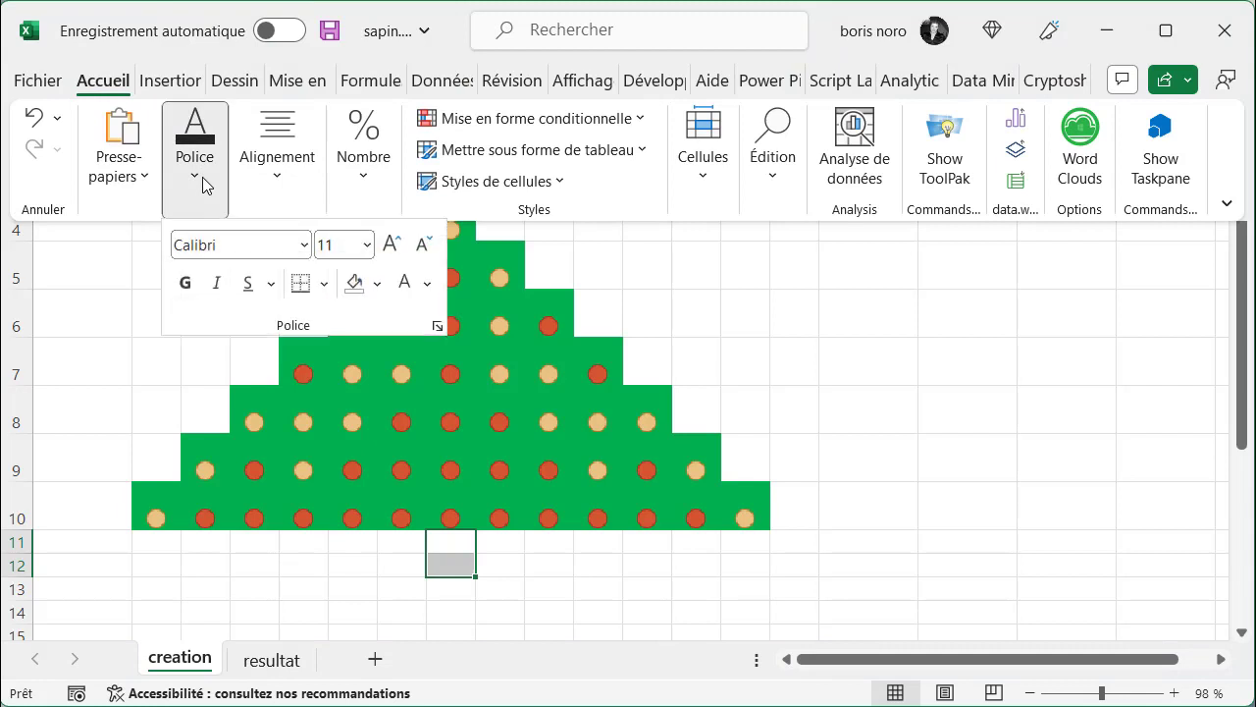
click(379, 285)
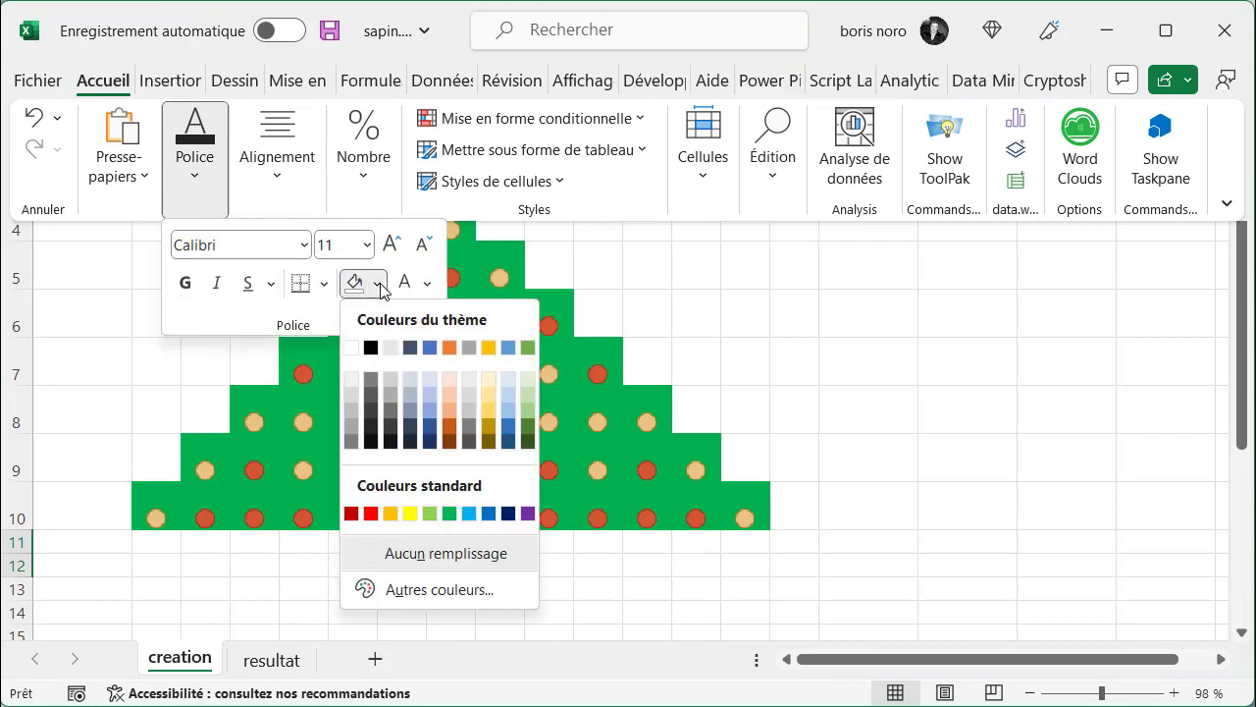
click(489, 425)
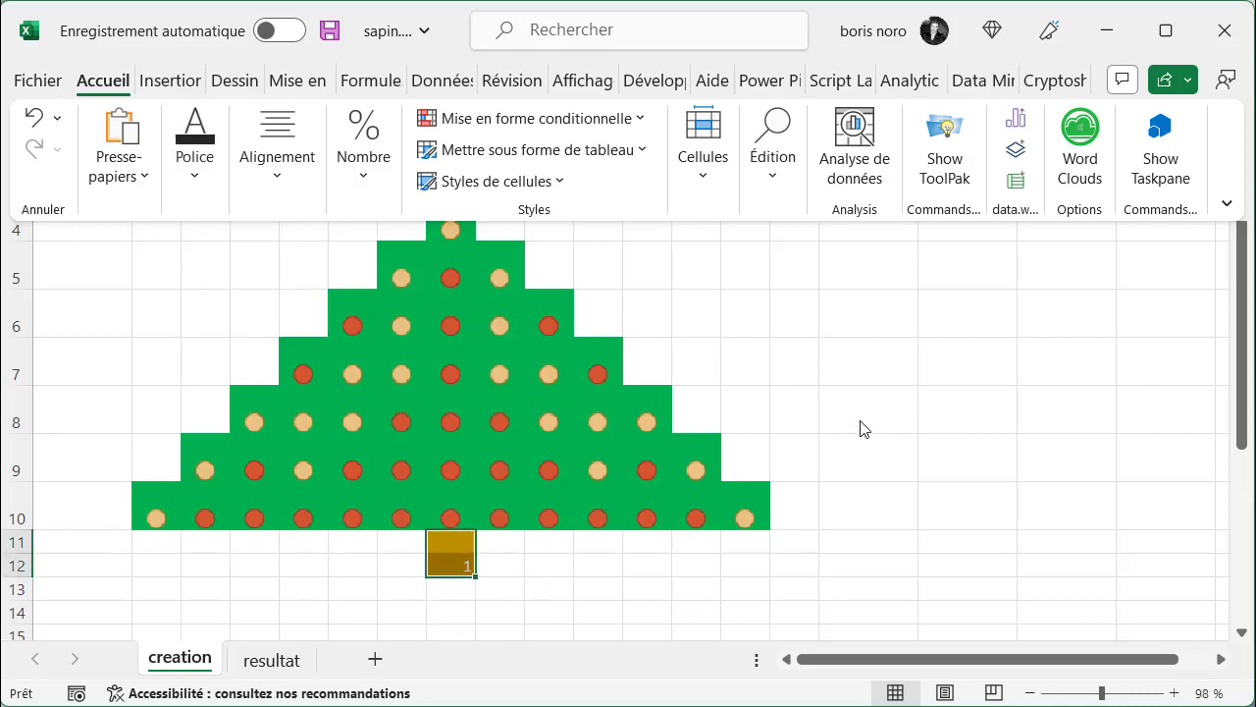
Step: Set the font colour of the sequence numbers in B3:G3 to white to hide them
scroll(1038, 370, up, 2)
click(157, 228)
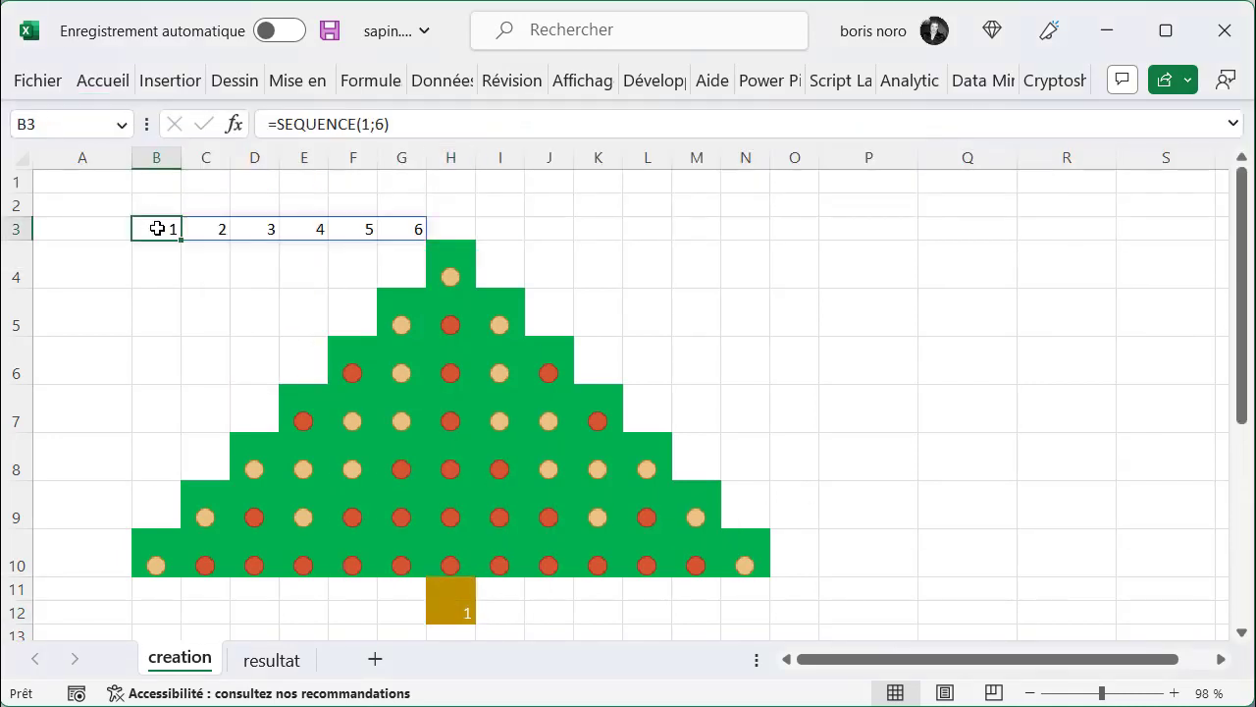
drag(157, 228, 402, 230)
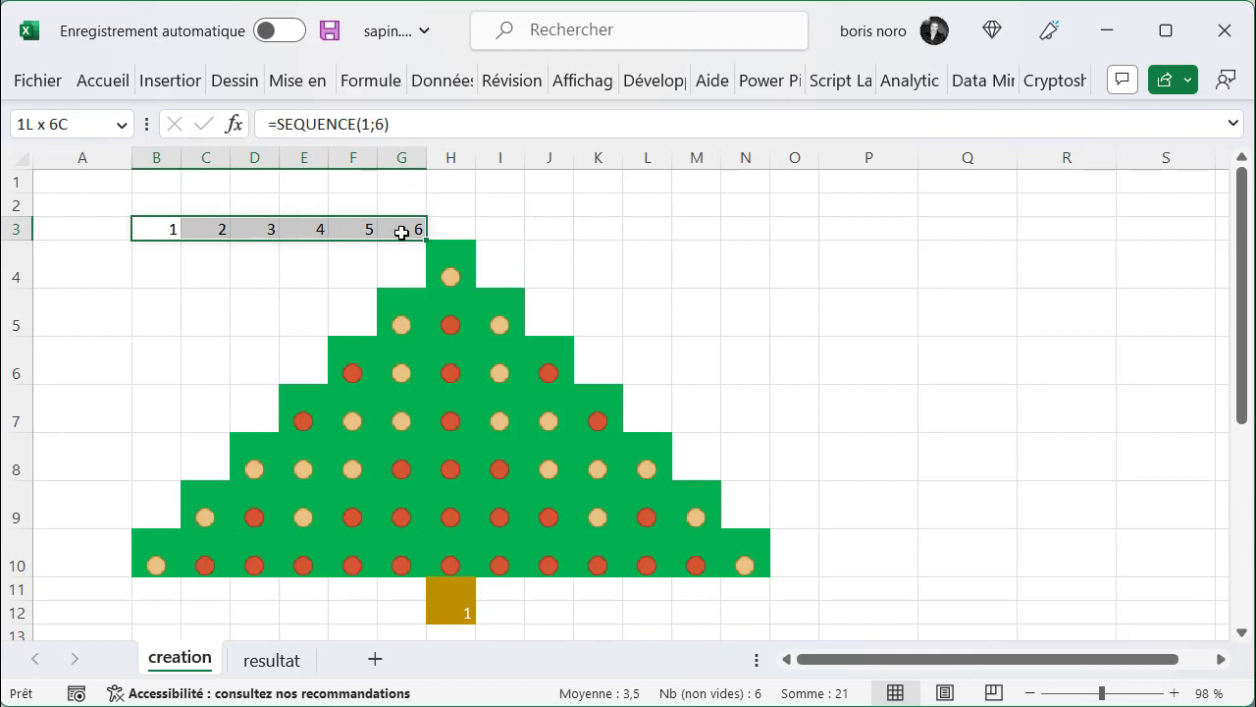
click(116, 82)
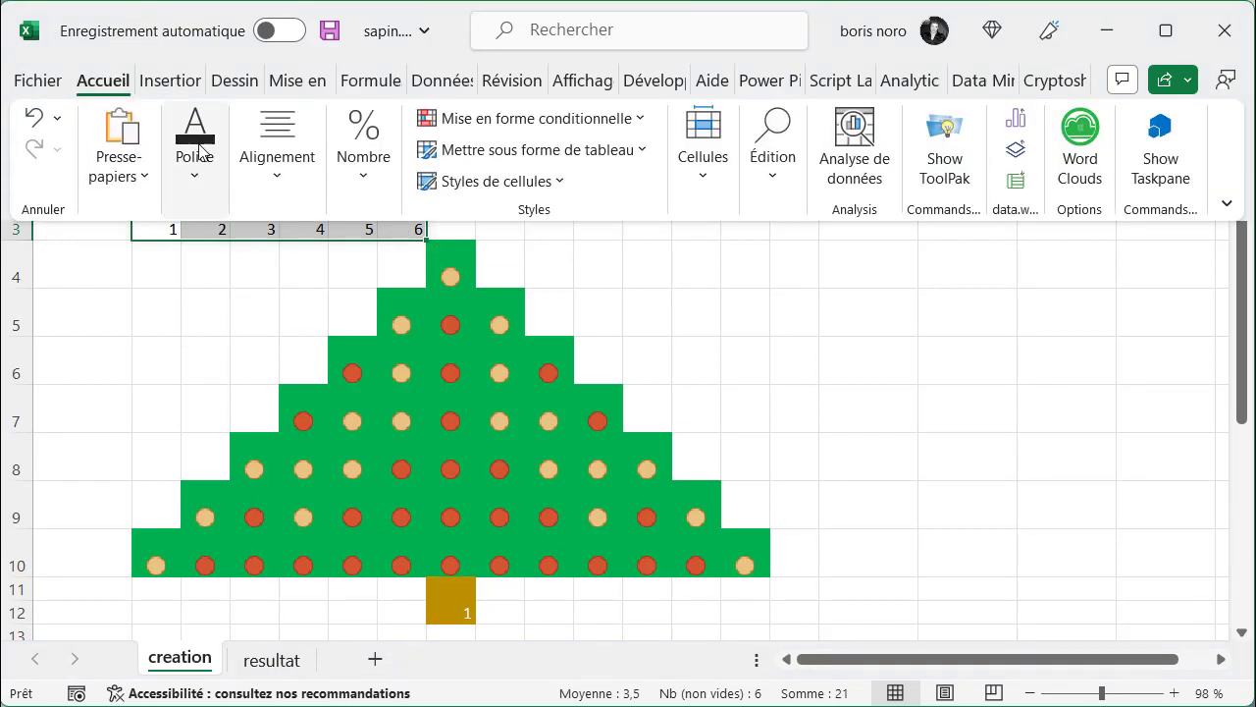
click(207, 185)
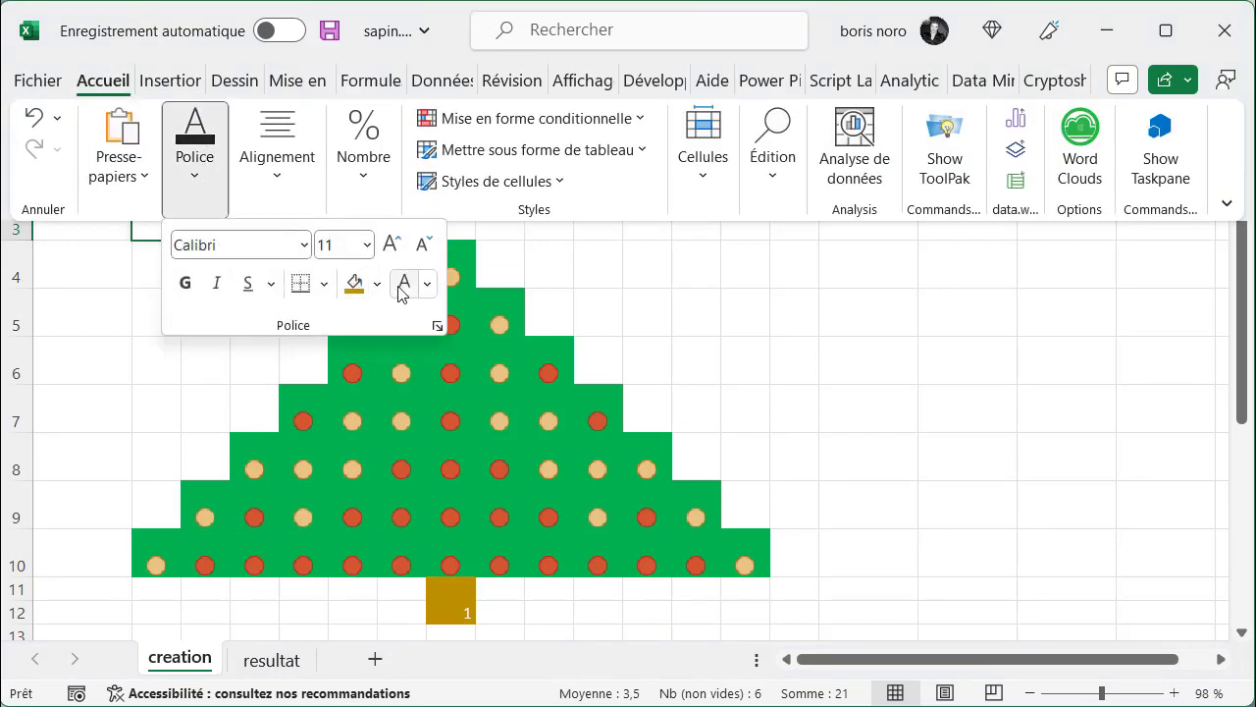
click(715, 306)
click(715, 307)
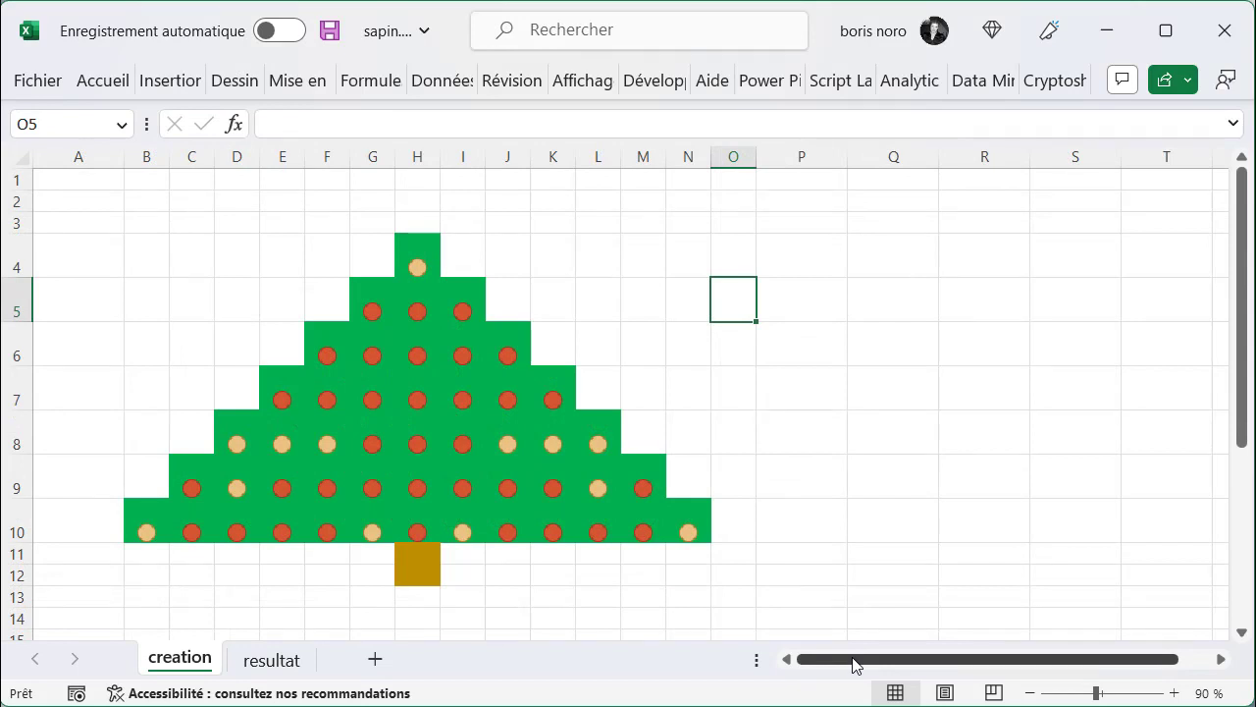
Step: Browse the Illustrations category of the stock image library for pictures to decorate the scene around the tree
click(185, 89)
click(145, 188)
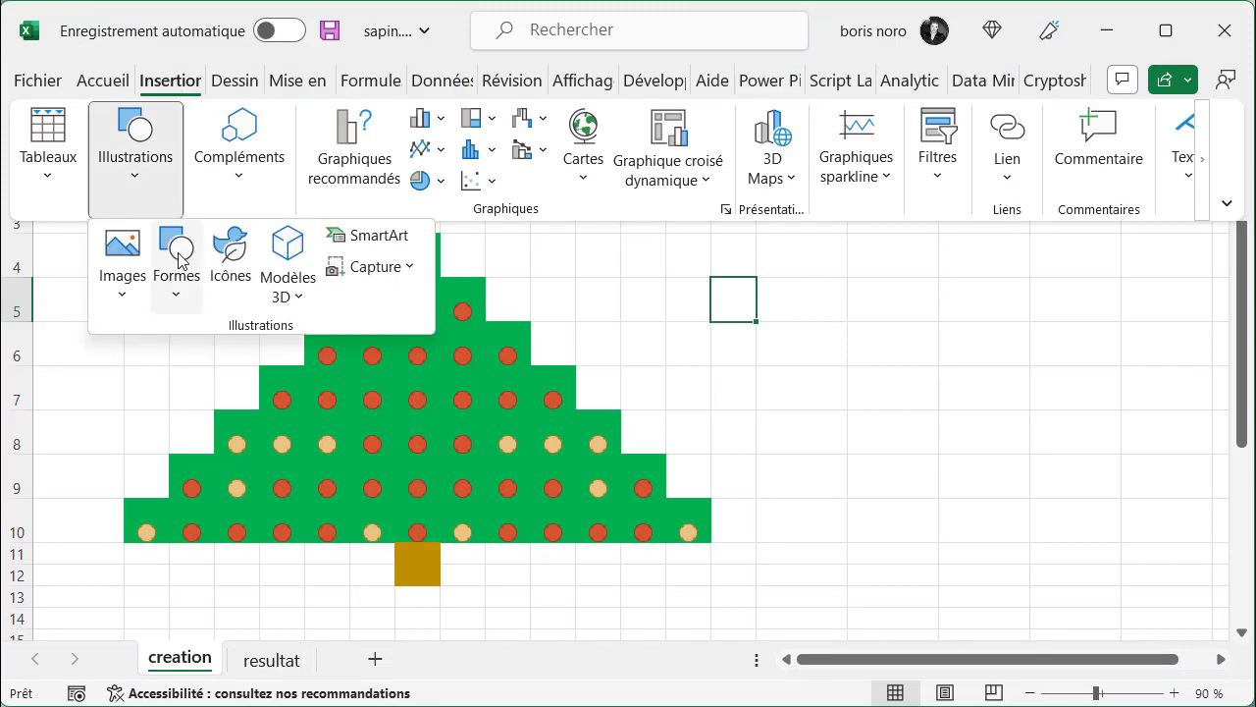
click(233, 280)
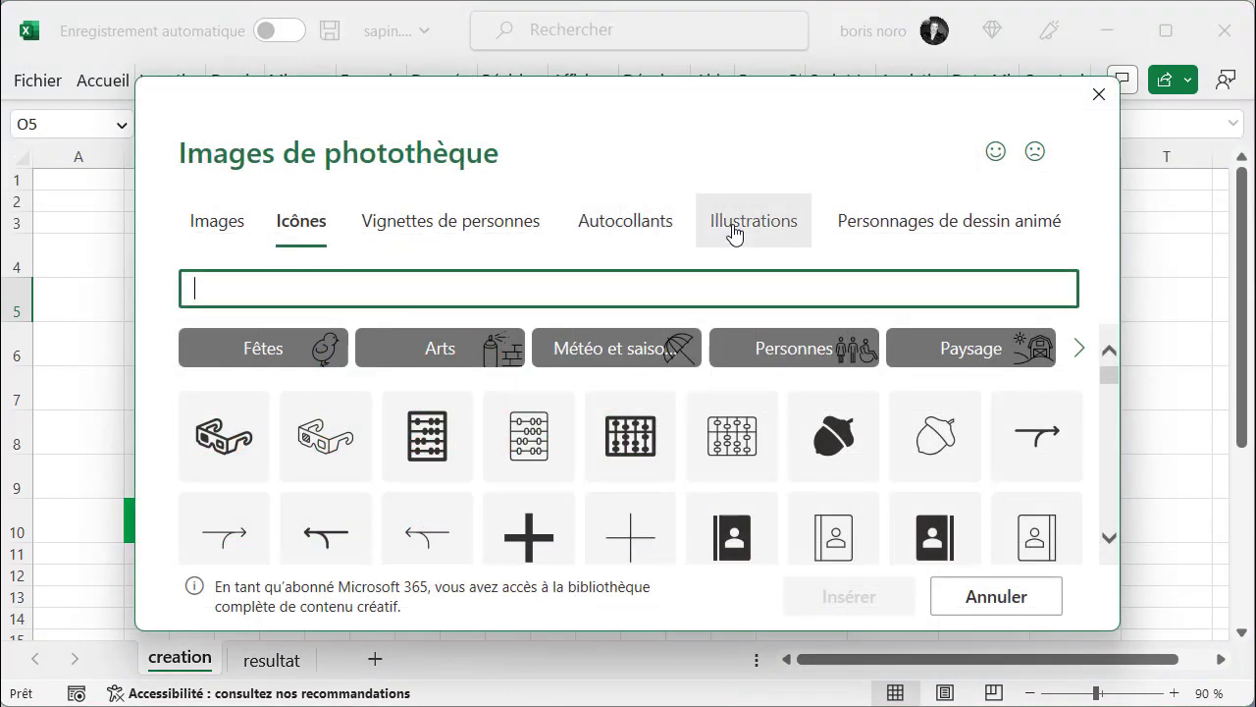
click(734, 226)
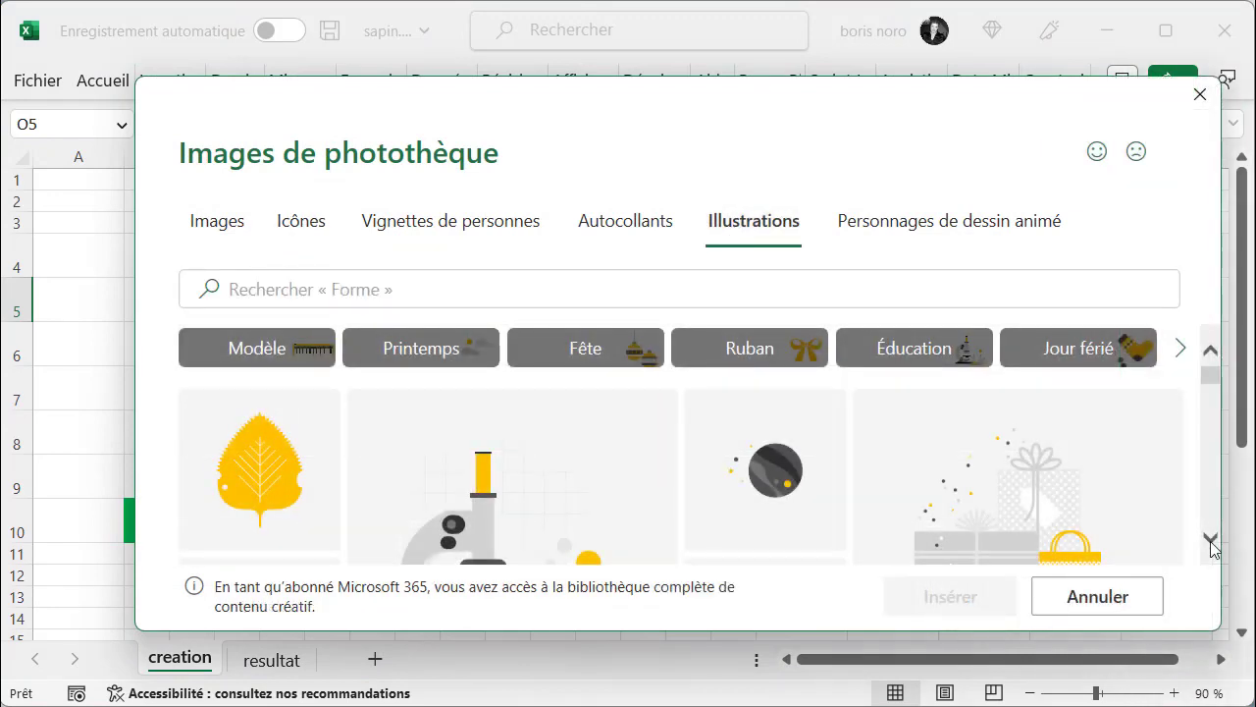
click(1212, 540)
click(1213, 542)
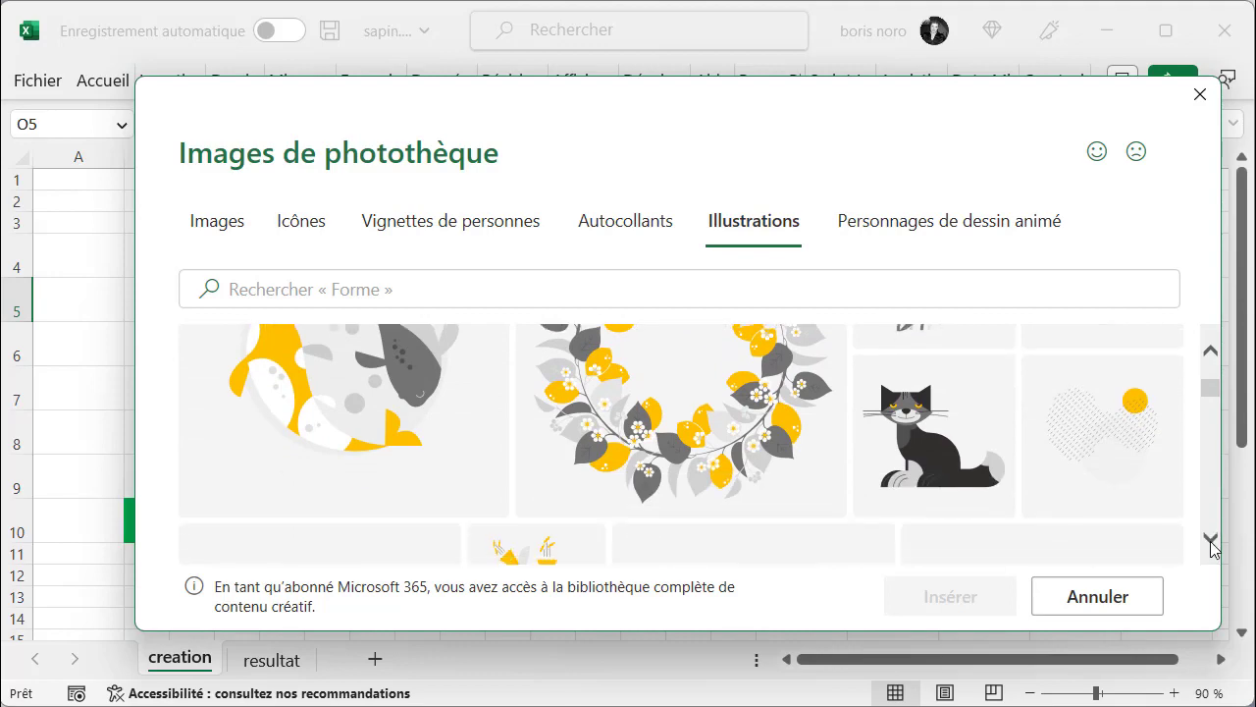
click(1212, 542)
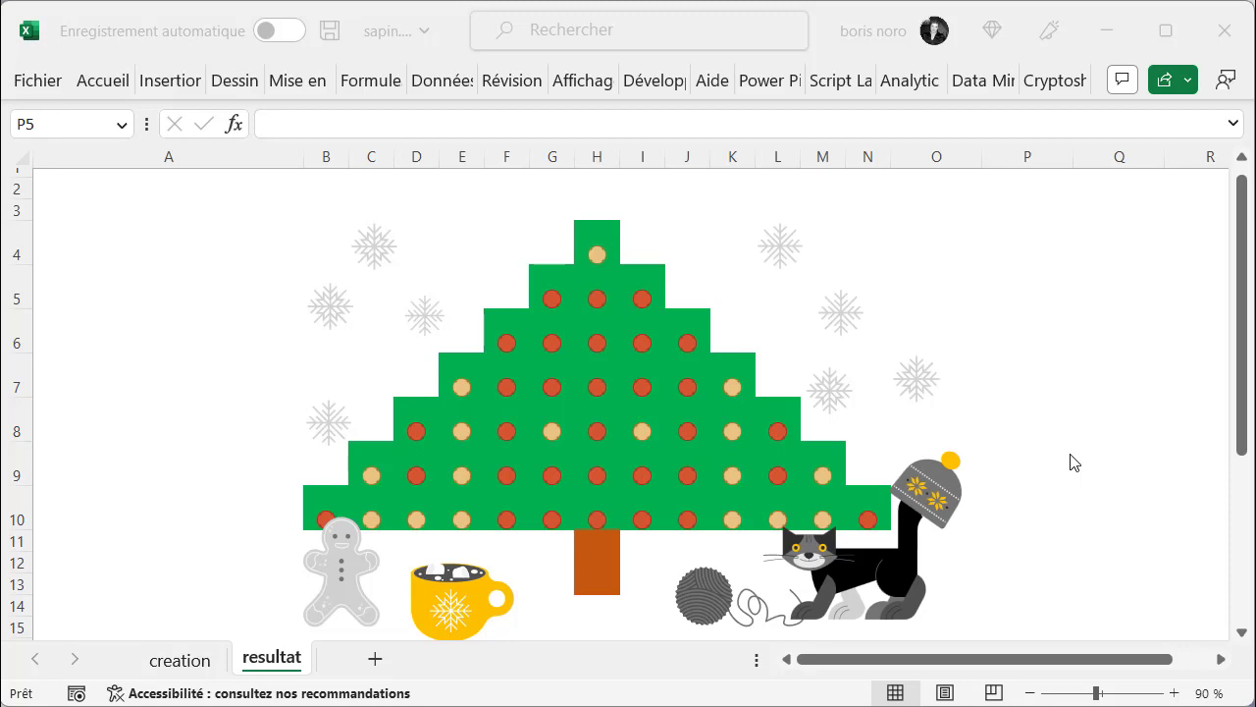
Step: Open the code of Module1 of sapin.xlsx in the Visual Basic editor
click(651, 84)
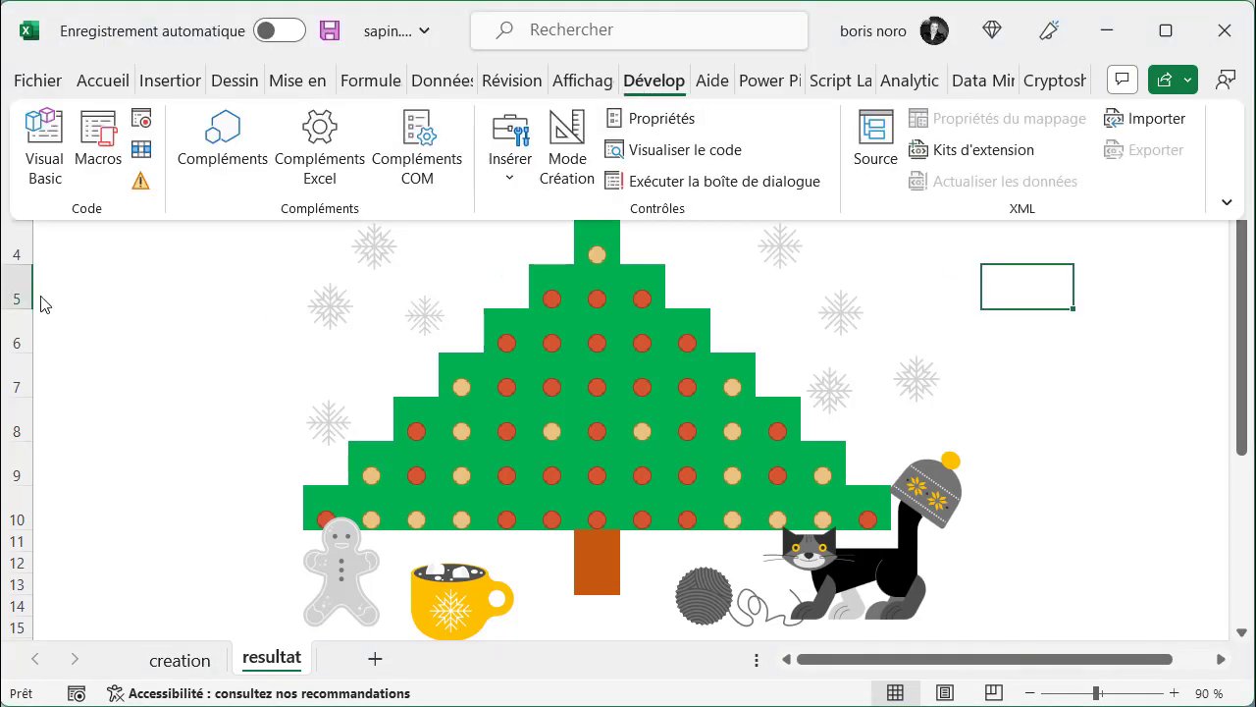
click(42, 155)
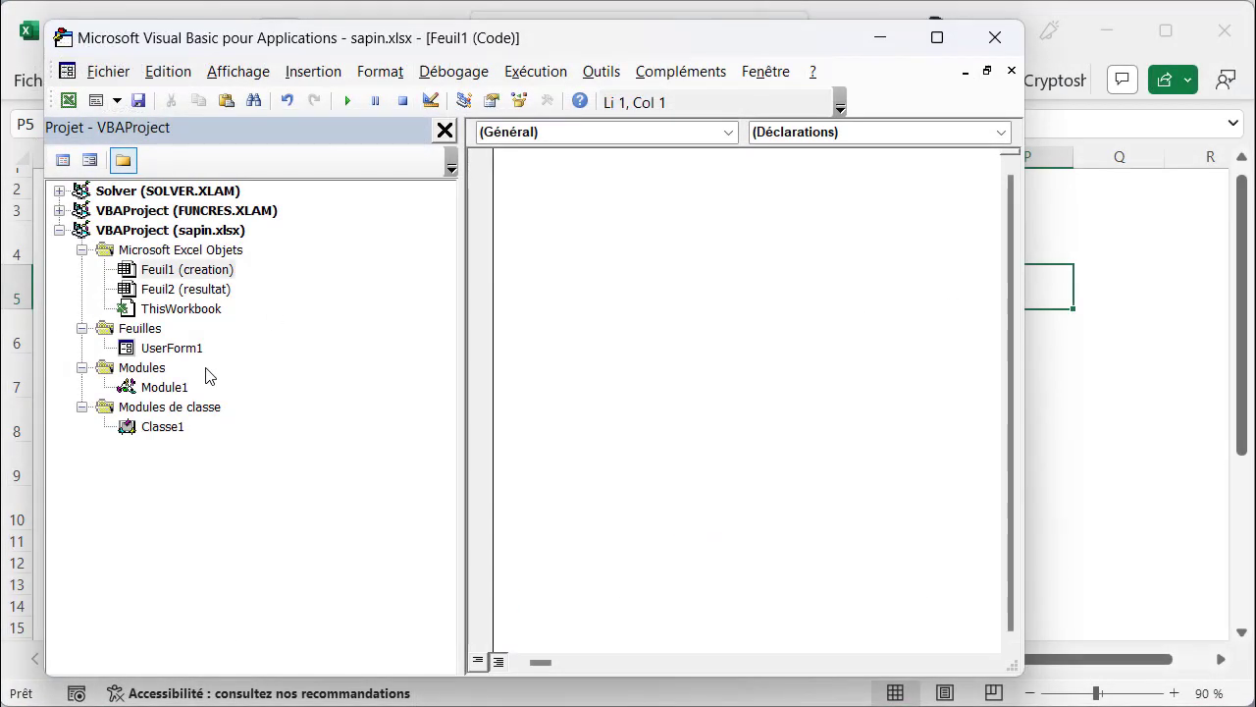
click(178, 391)
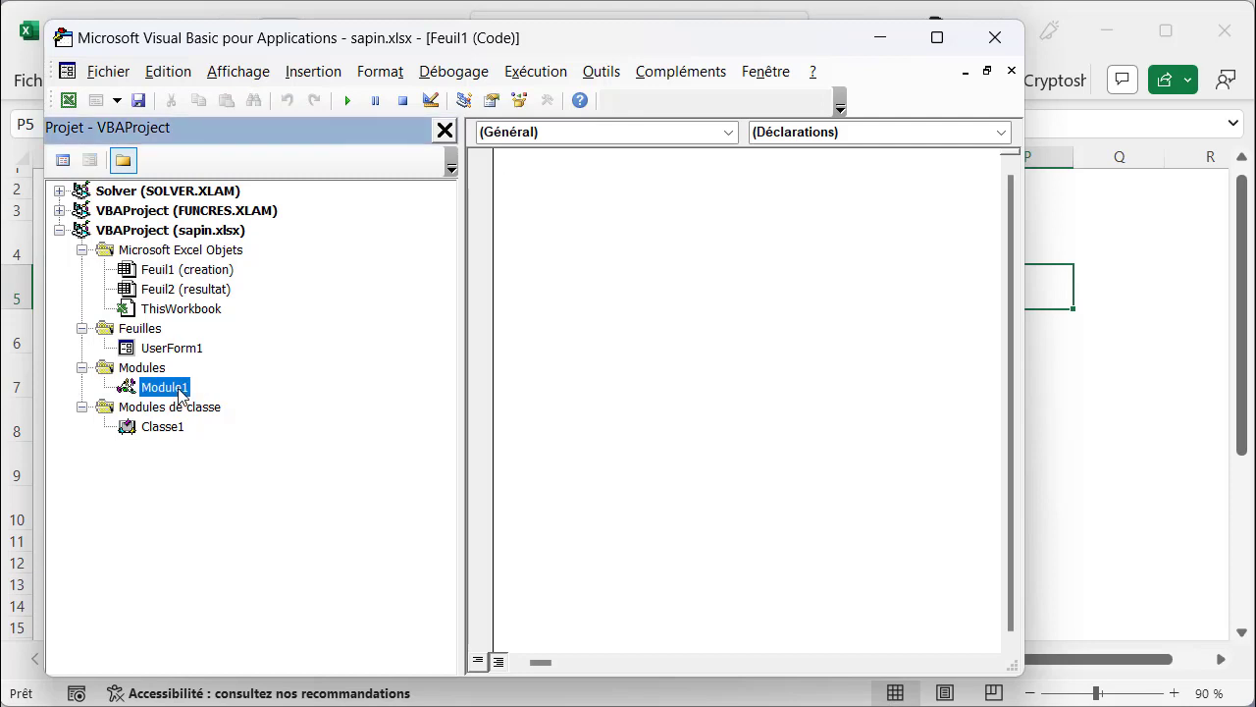
double_click(179, 390)
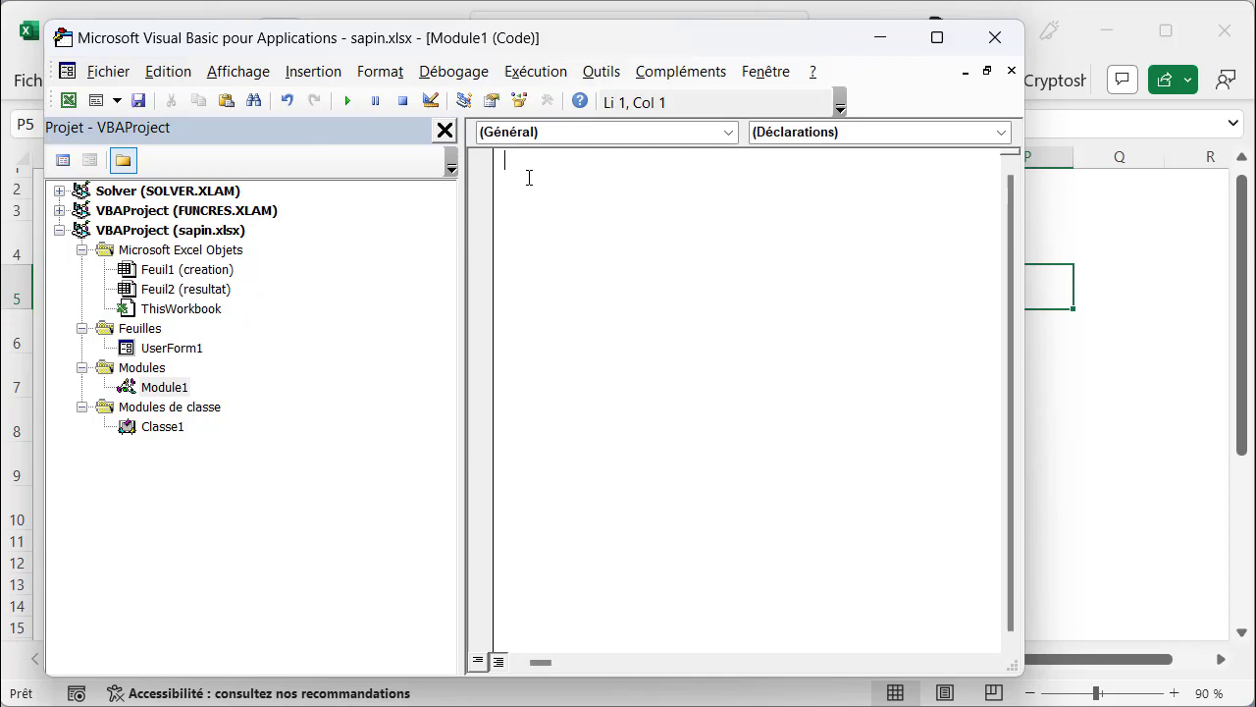
Step: Create the macro Sub allumer_sapin and begin its loop with For i = 1 To 100
text(sub)
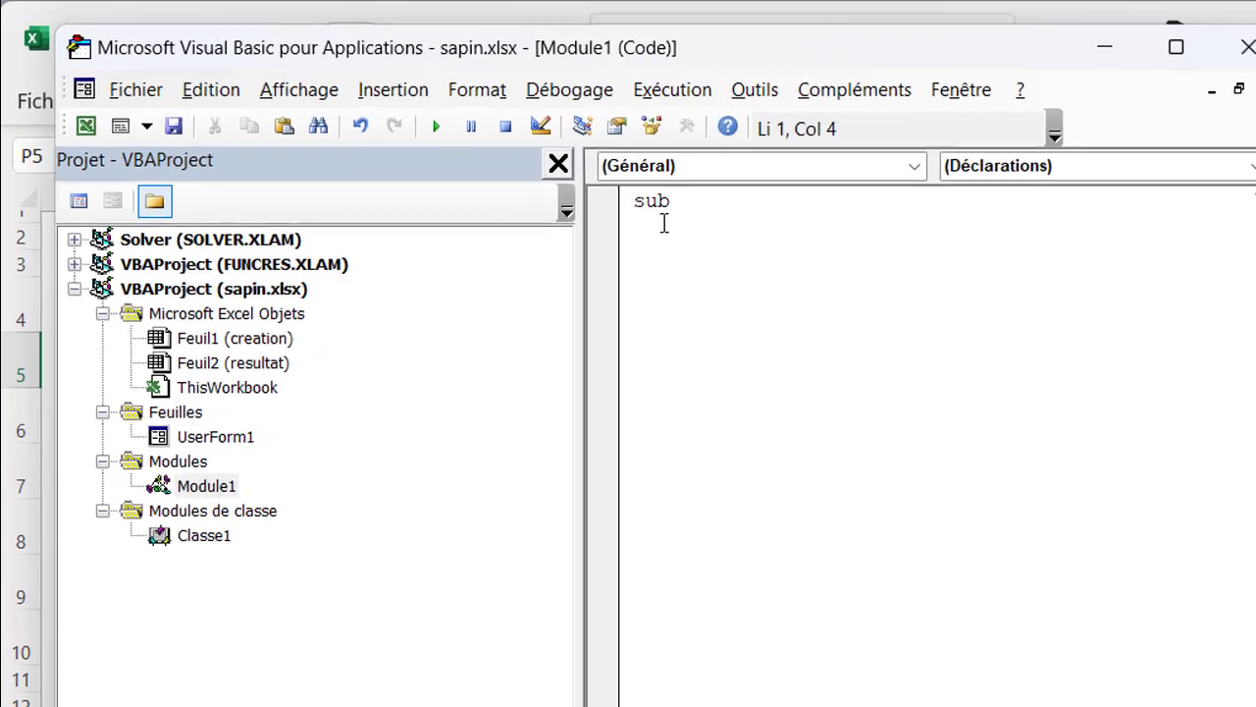
text( allumer_sapin)
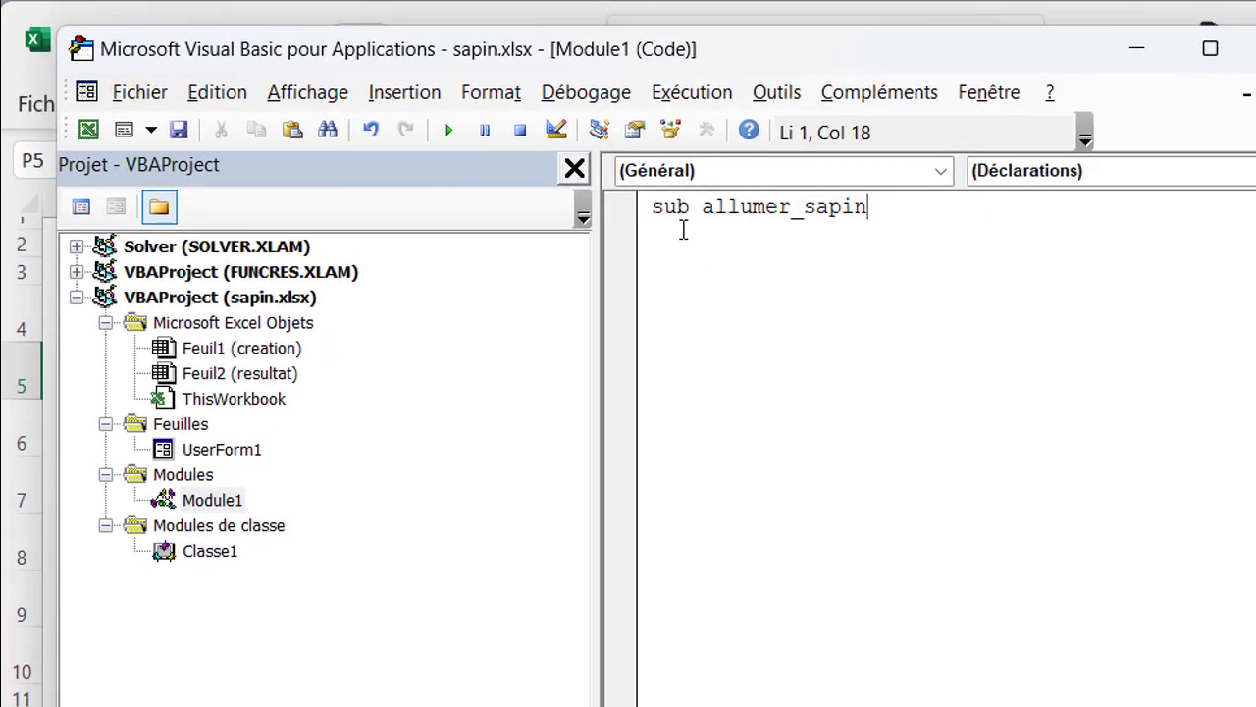
key(Return)
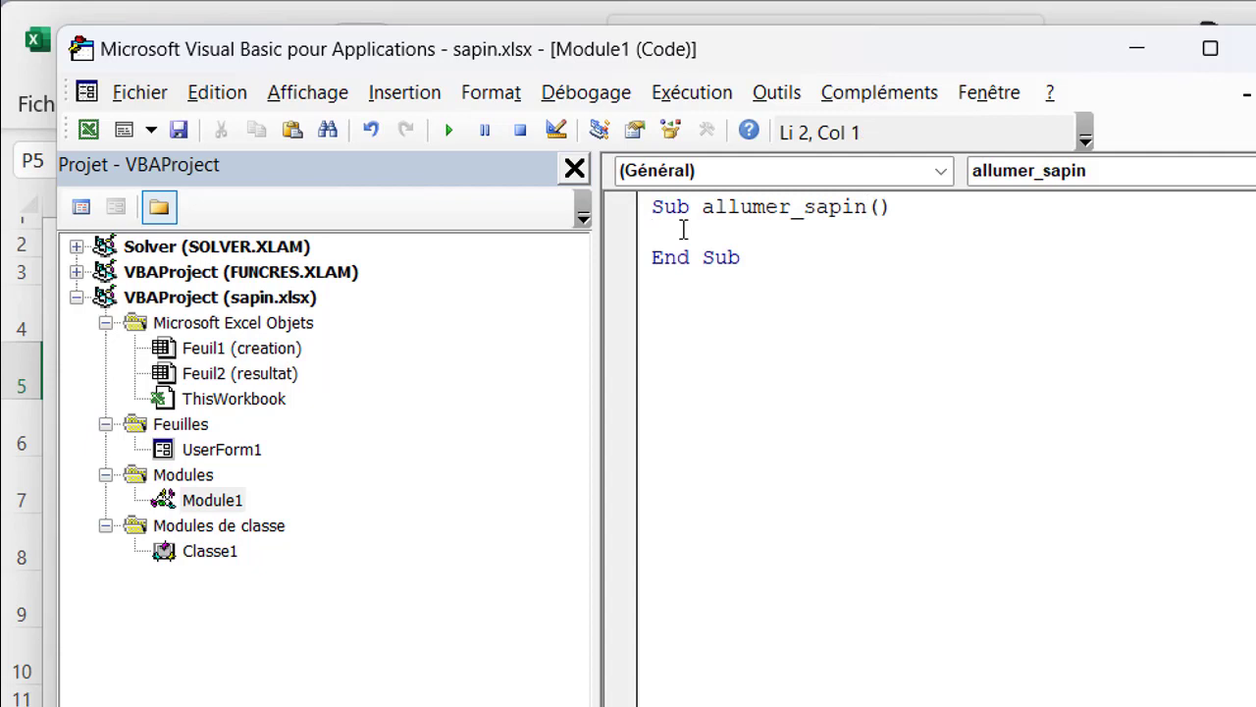
key(Return)
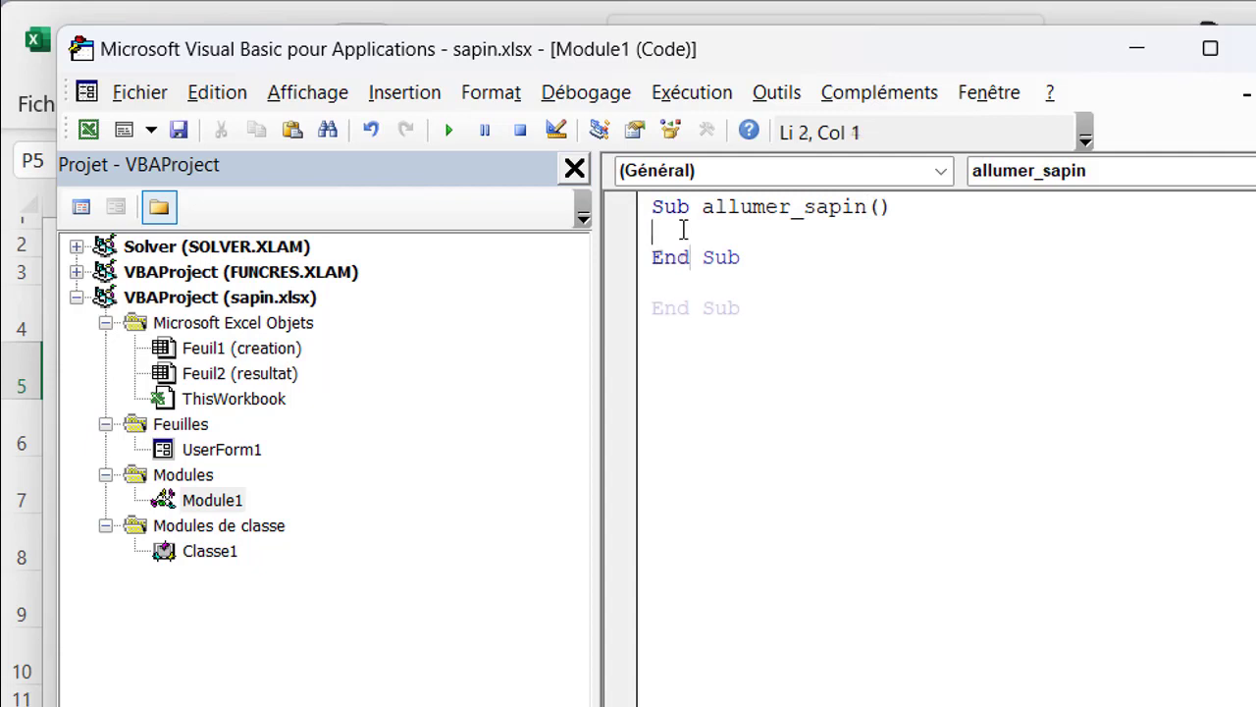
text(for i = )
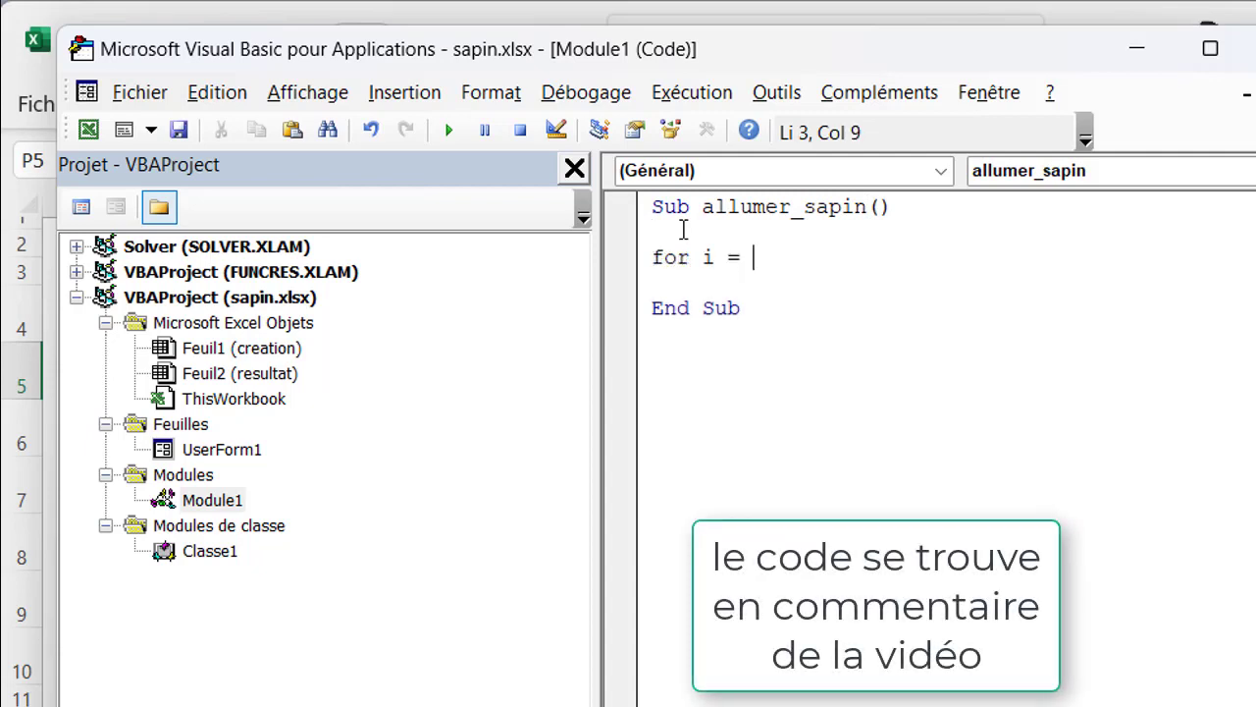
text(1 to 100)
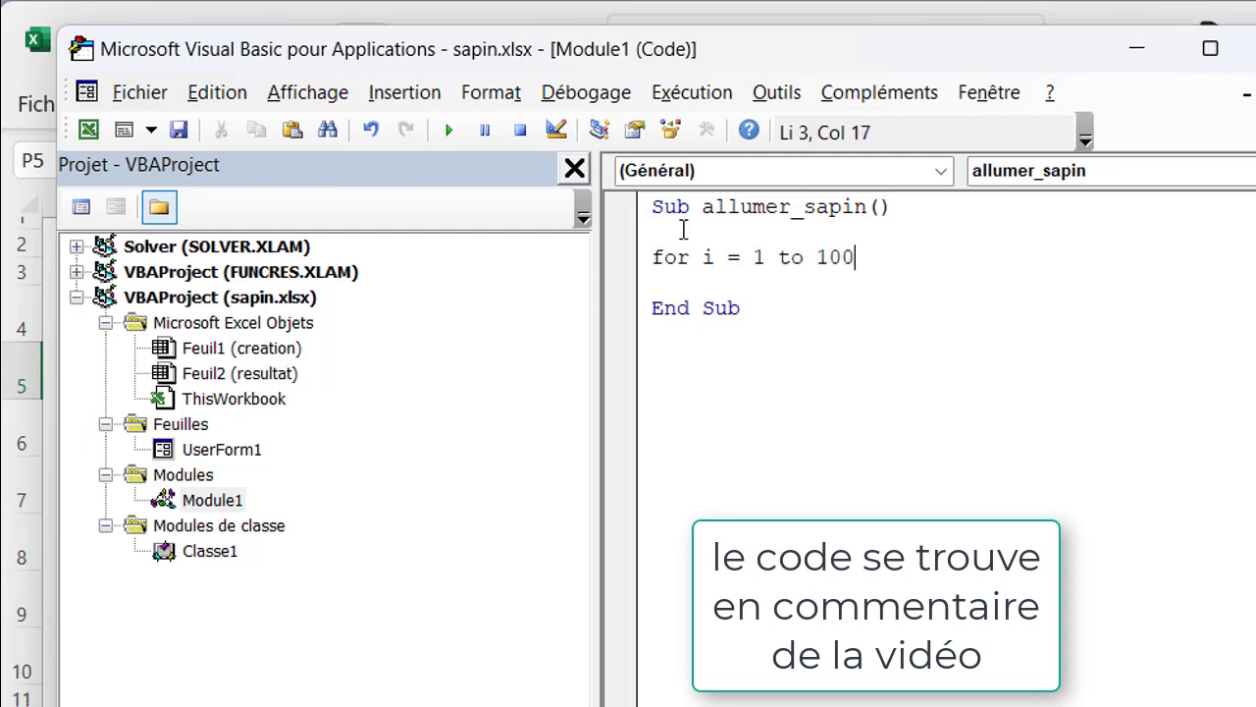
key(Return)
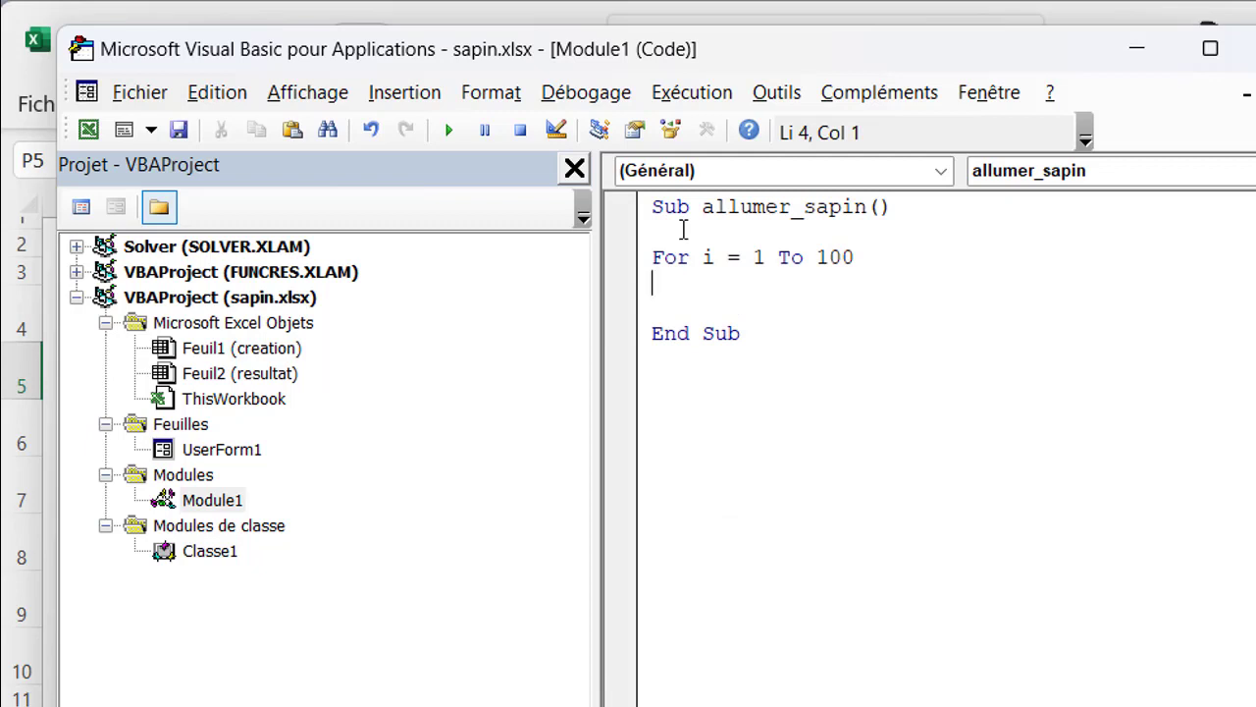
Step: Add the line Range("A1") = 0 + i inside the loop
text(range)
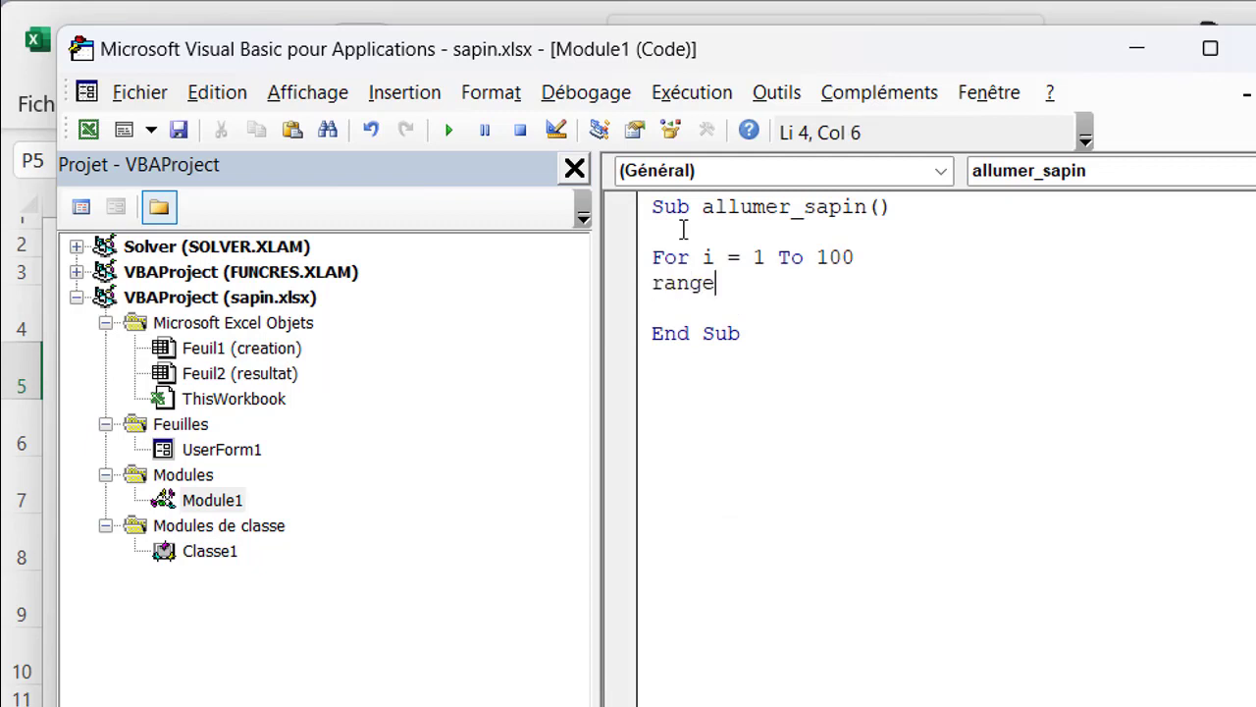
text(("A)
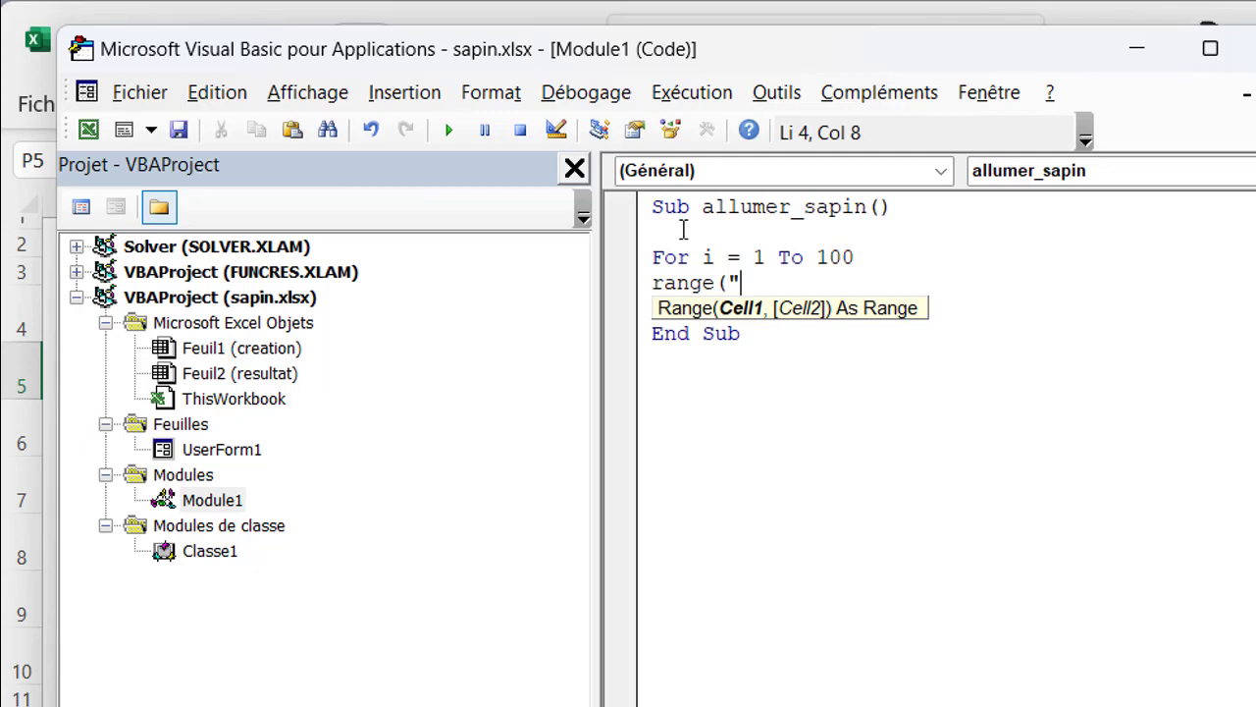
text(1") = )
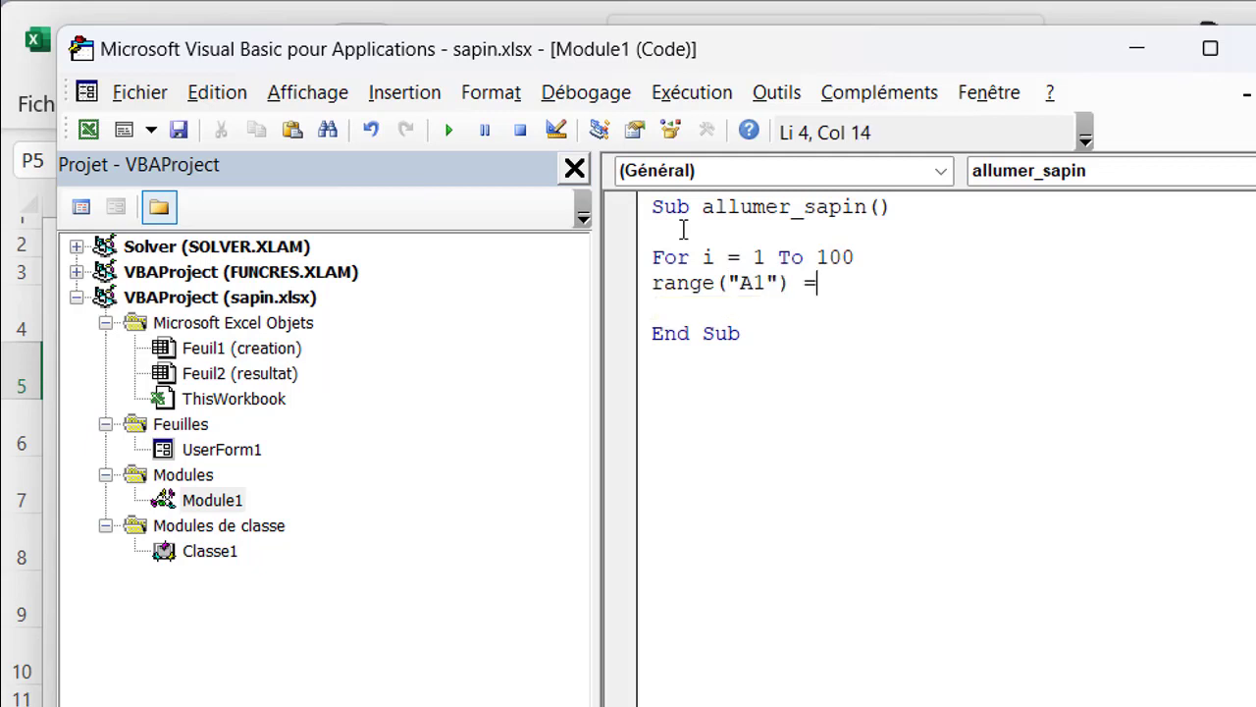
text(0 )
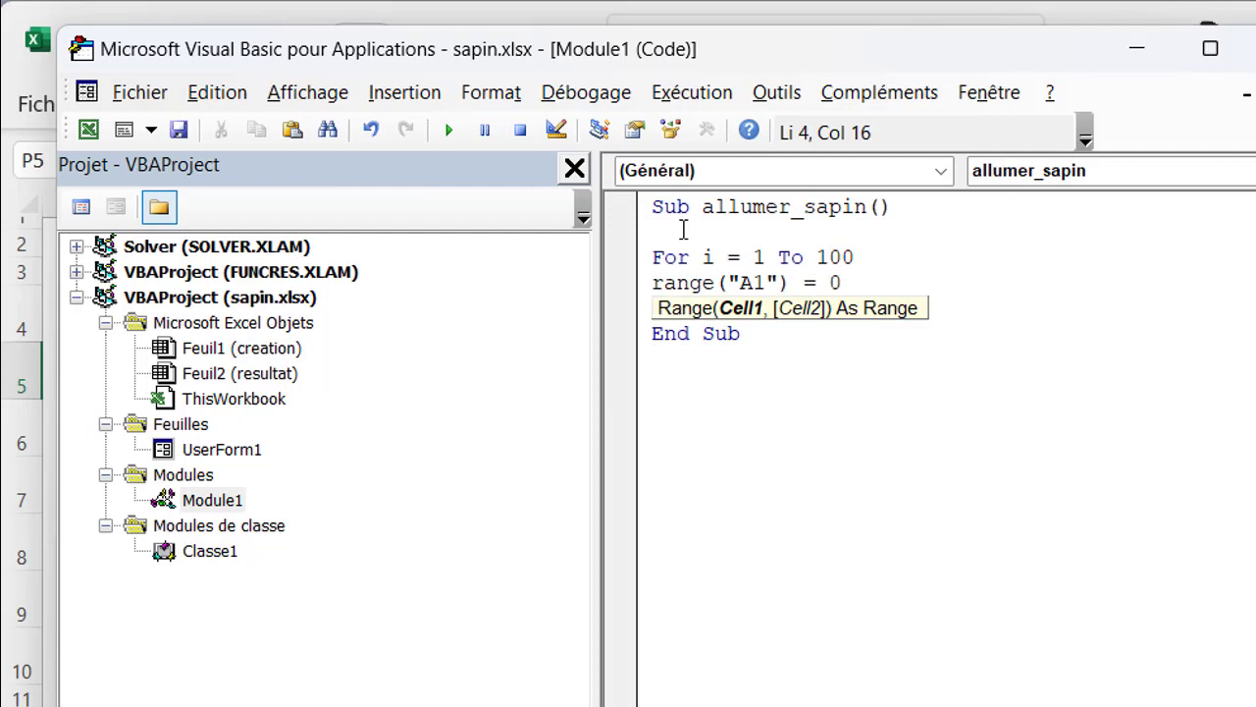
text(+ i)
key(Return)
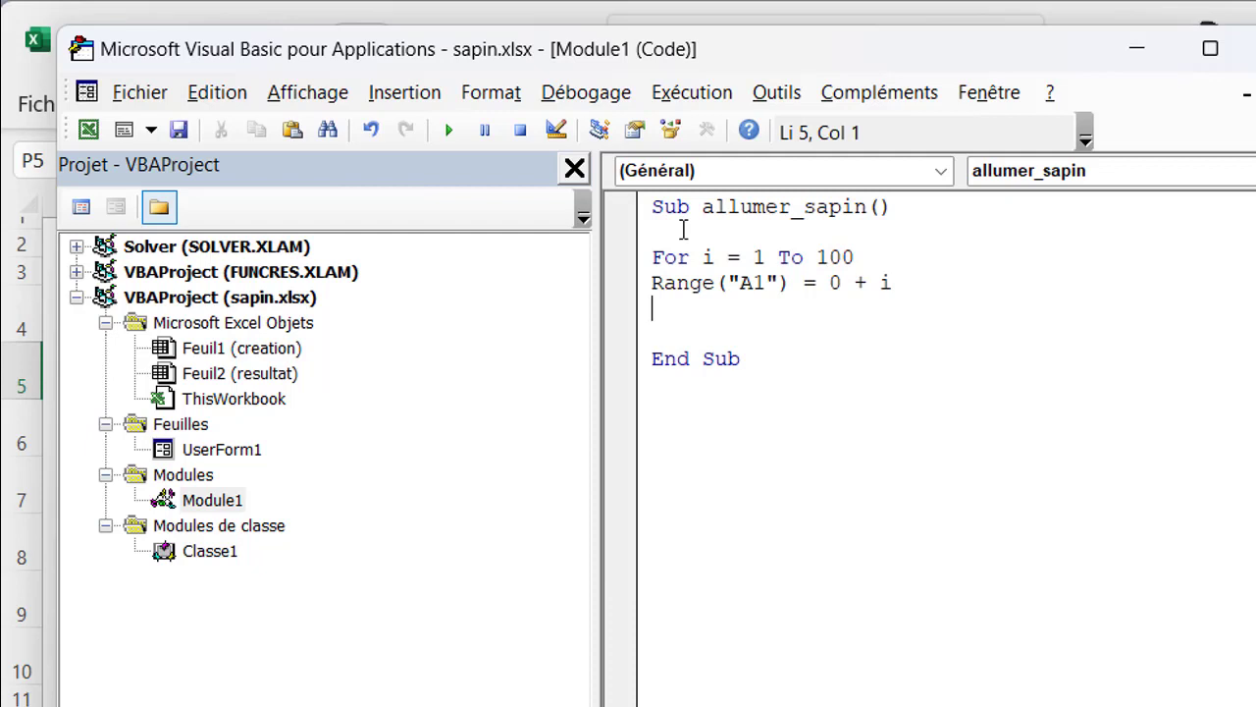
Step: Add the line Application.Wait Now + TimeValue("00:00:01") inside the loop and close the loop with Next i
text(Applic)
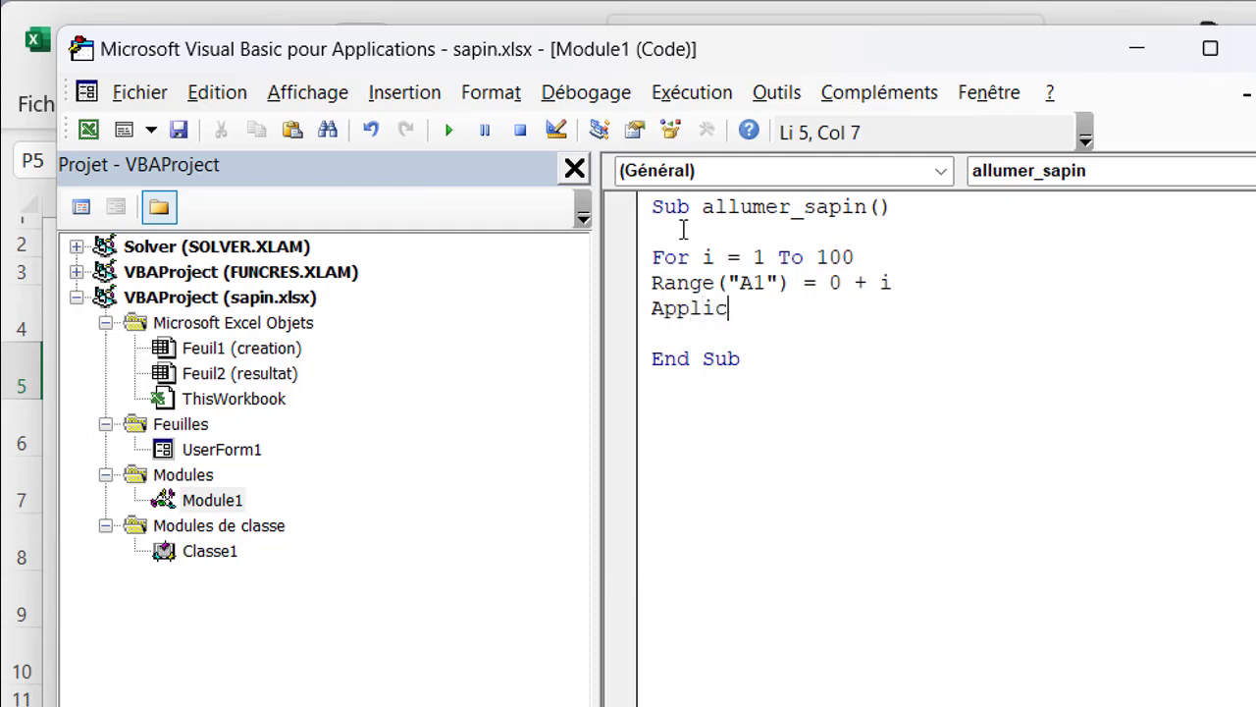
text(ation.)
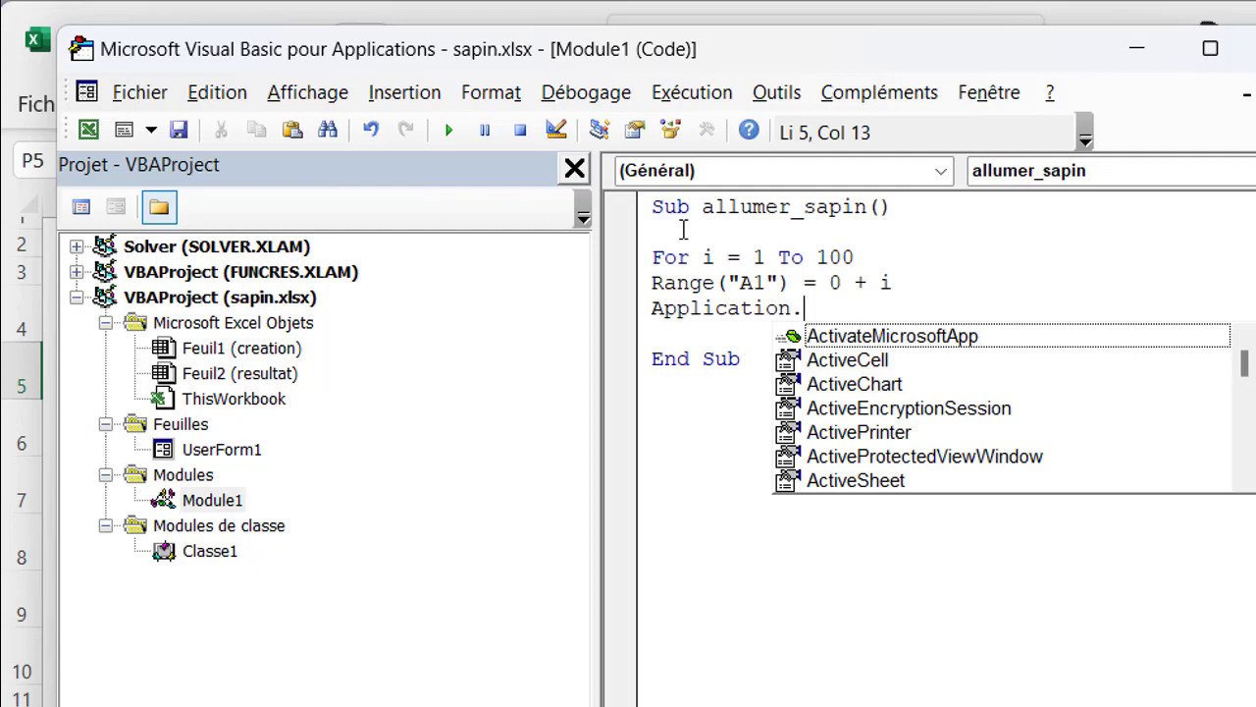
text(W)
key(Tab)
text(n)
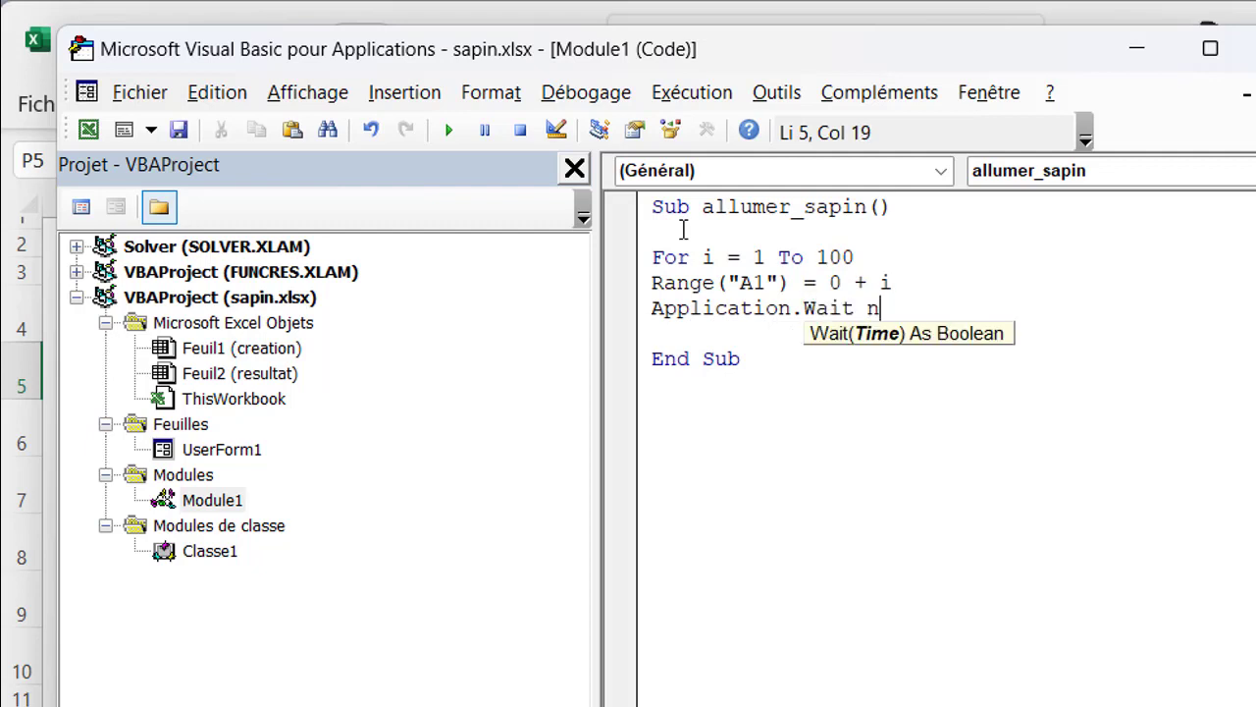
text(ow + TimeValue)
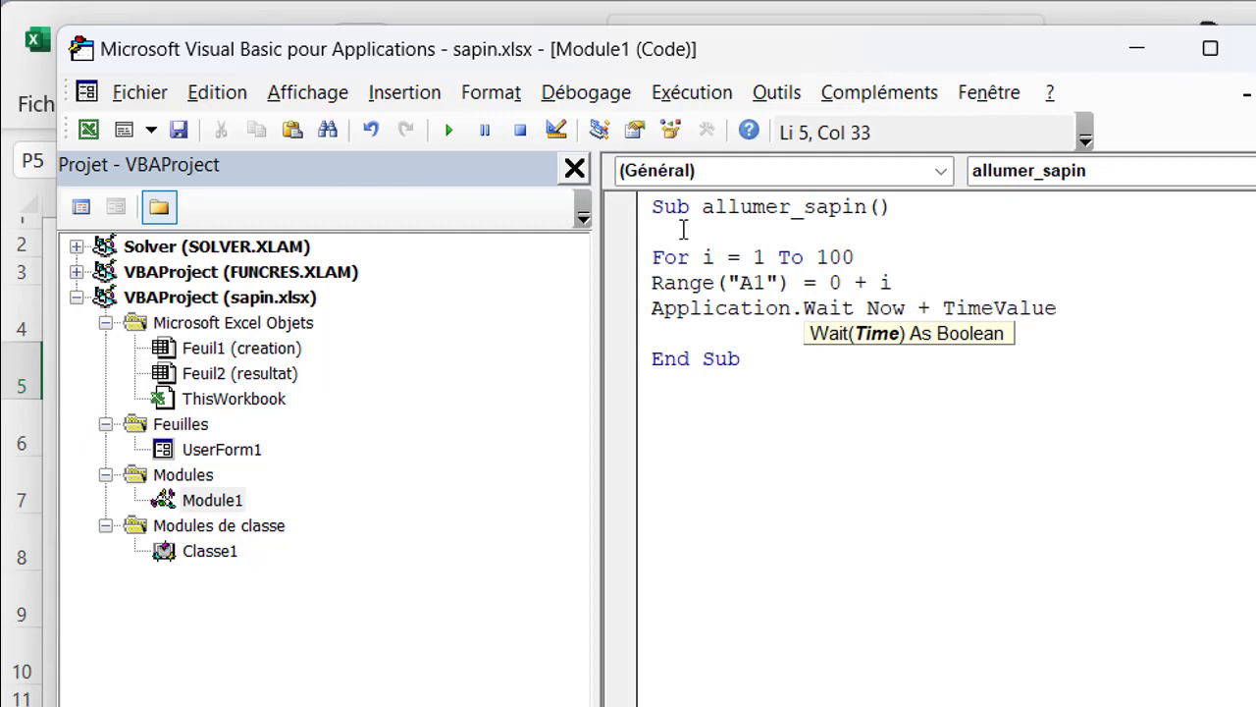
text(()
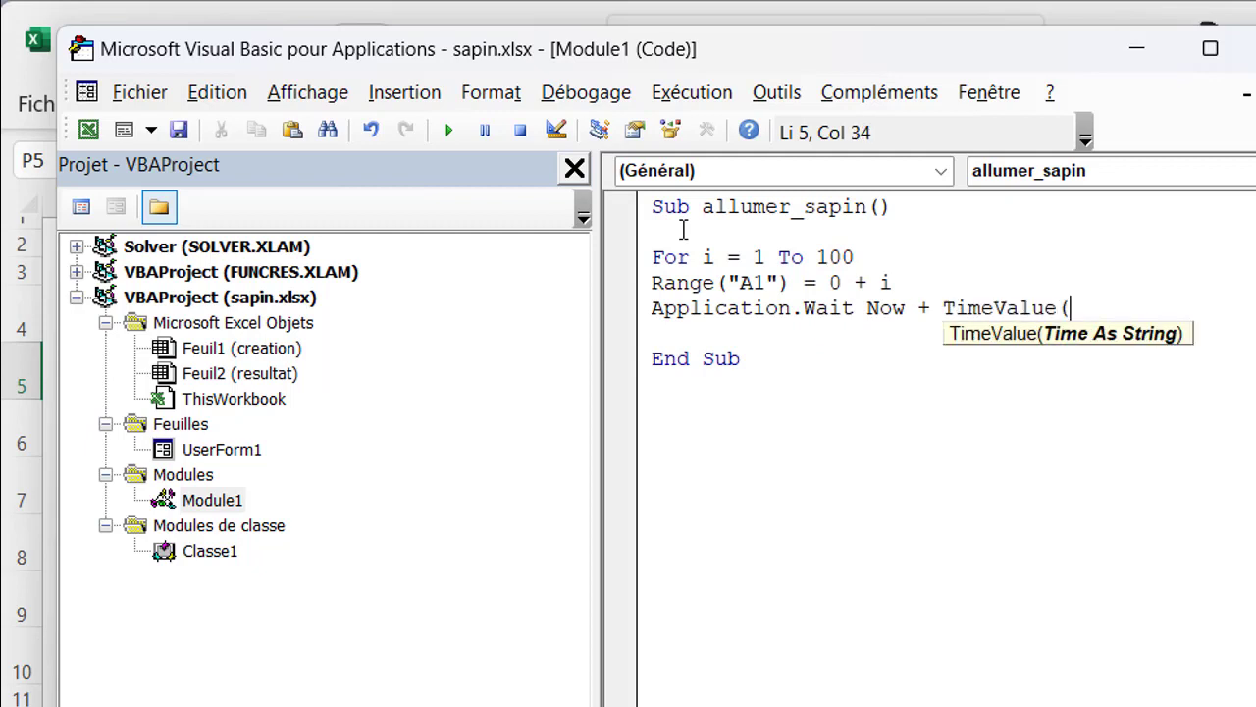
text("00:00:0)
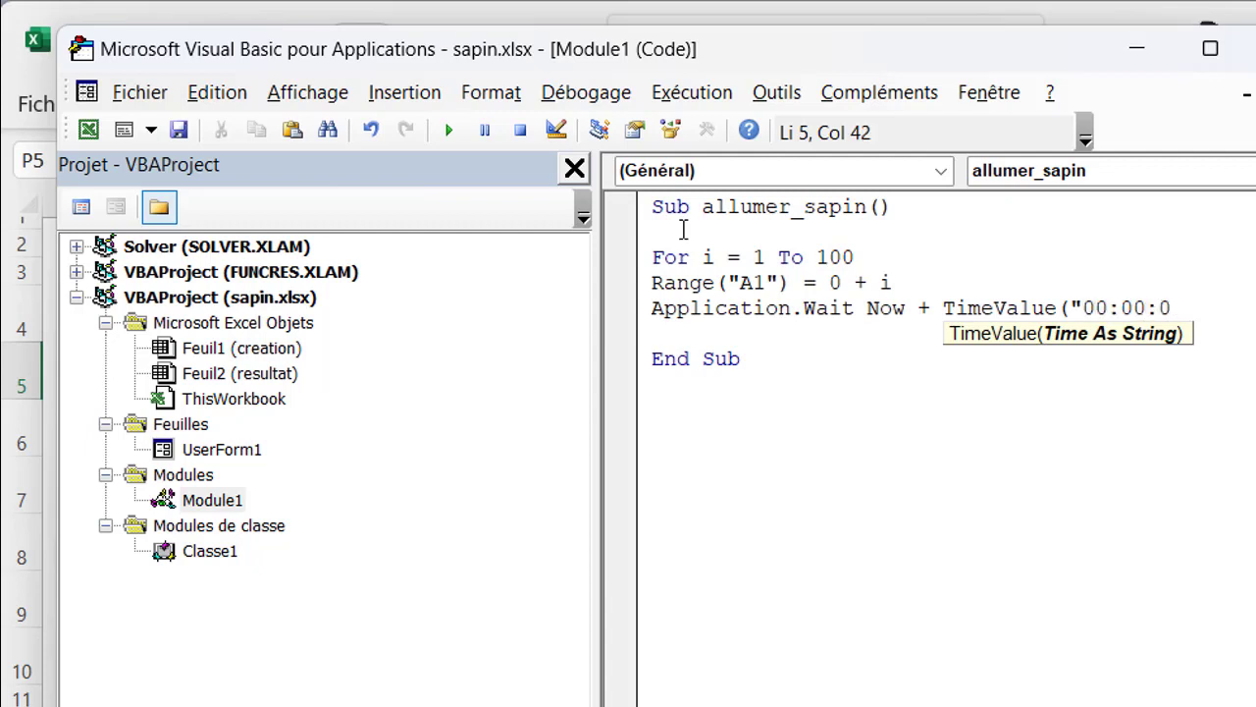
text(1)
text())
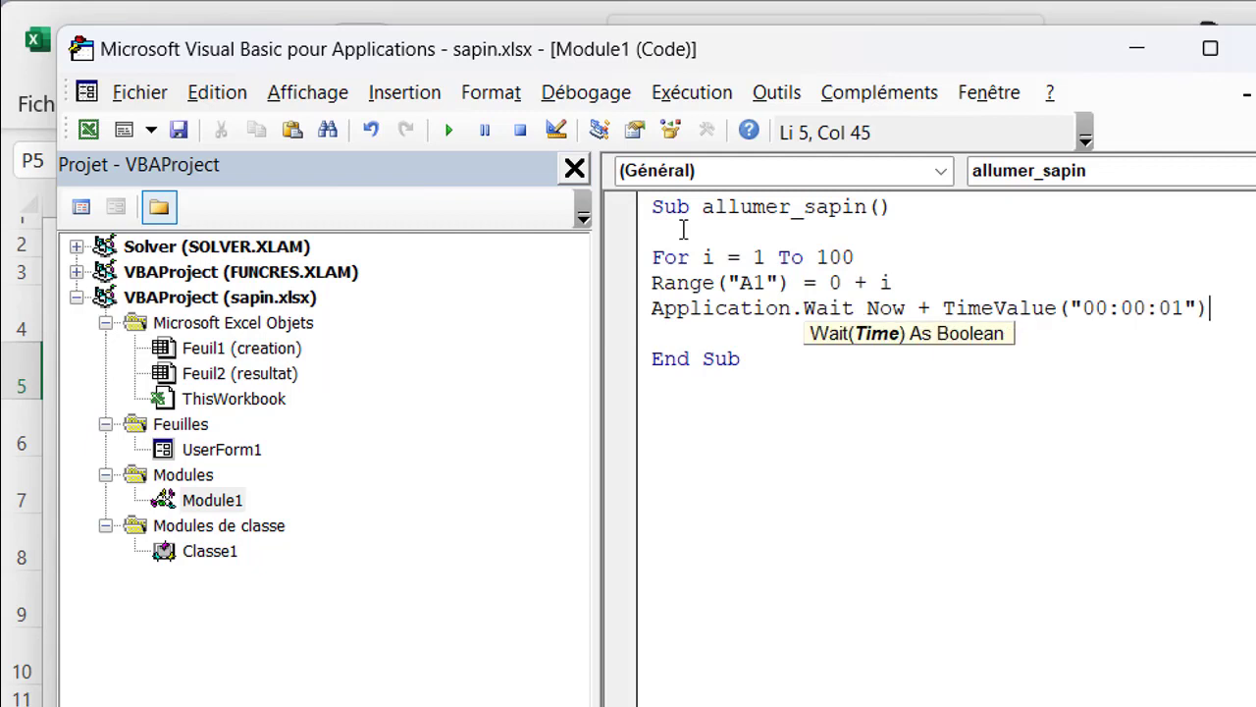
key(Return)
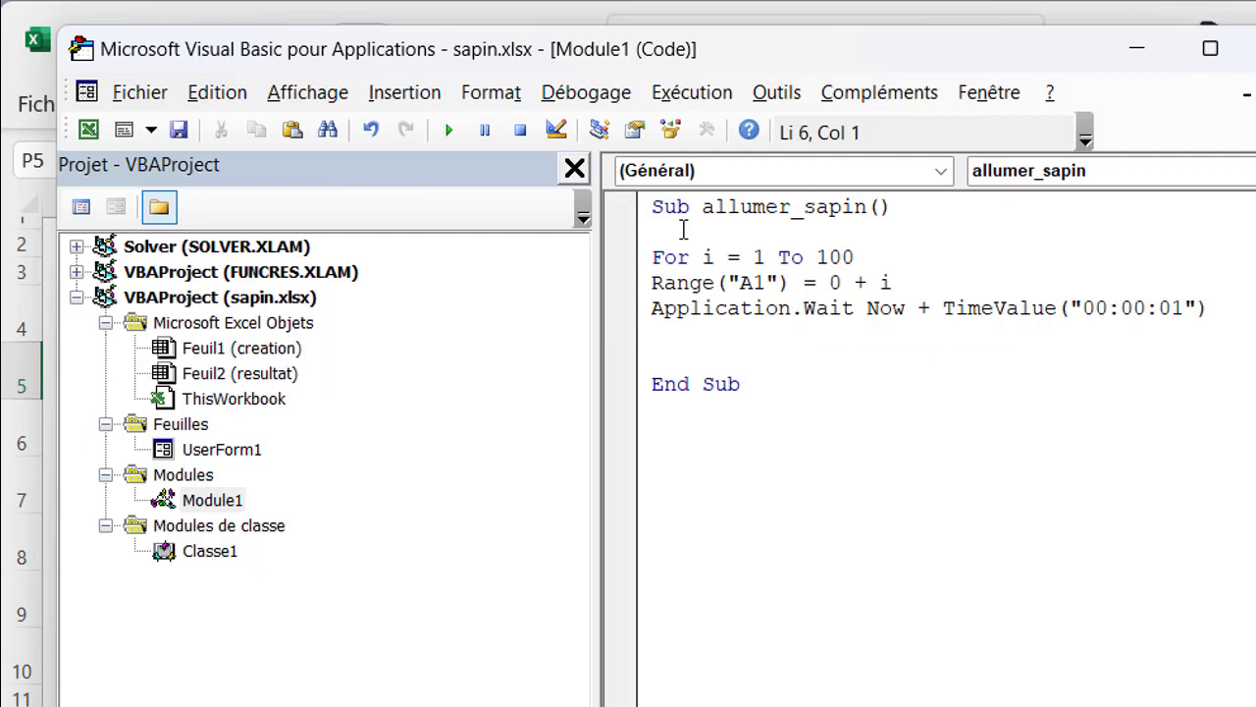
text(Next i)
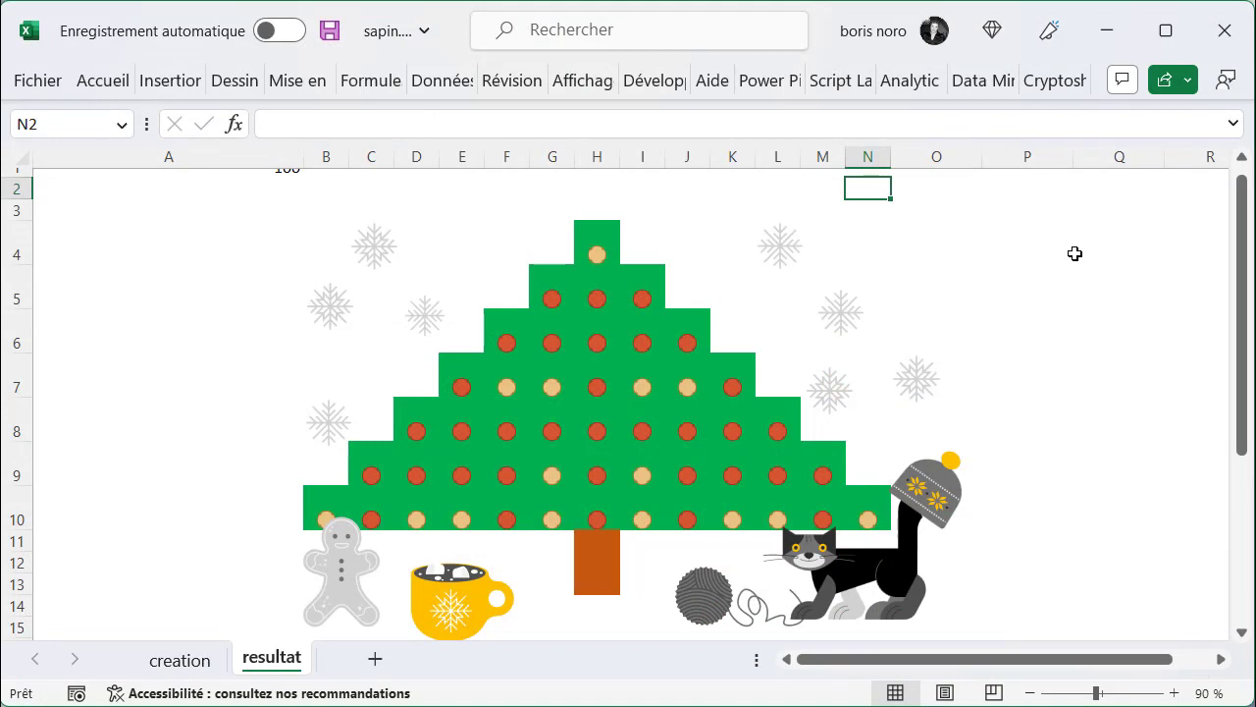
Step: Assign the macro allumer_sapin to the winter hat illustration on the resultat sheet and run it from the hat
right_click(939, 499)
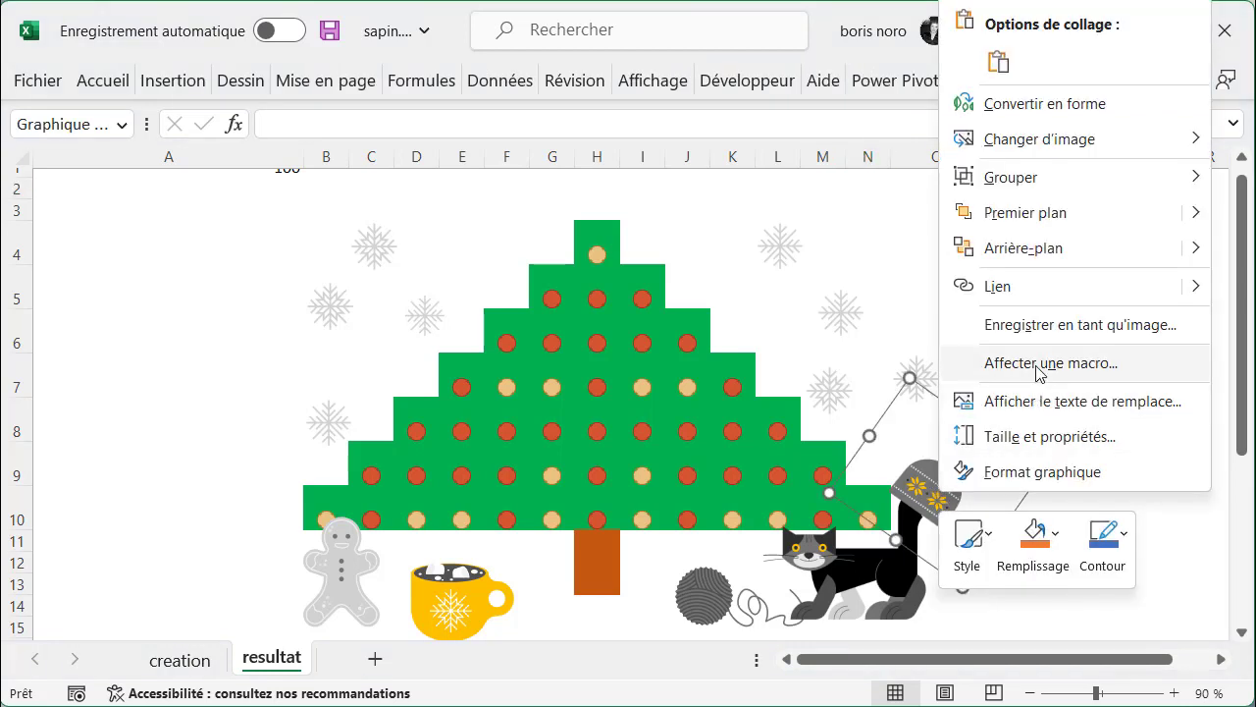
click(1036, 366)
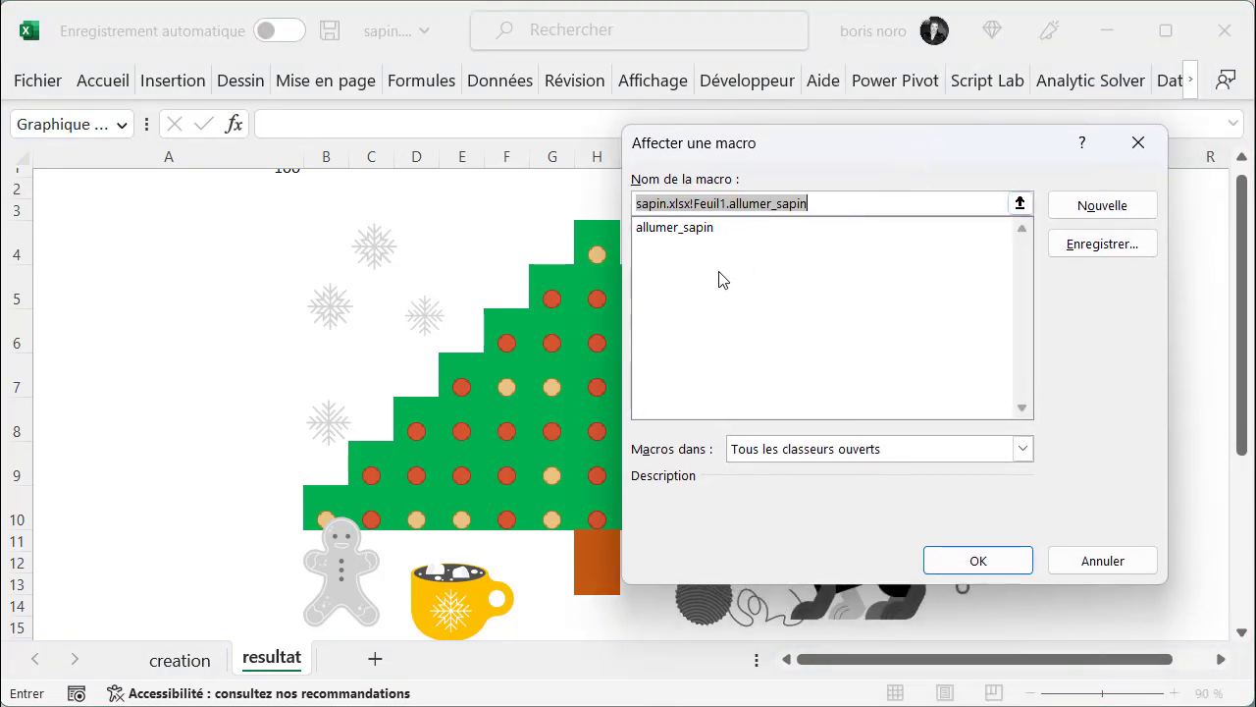
click(666, 239)
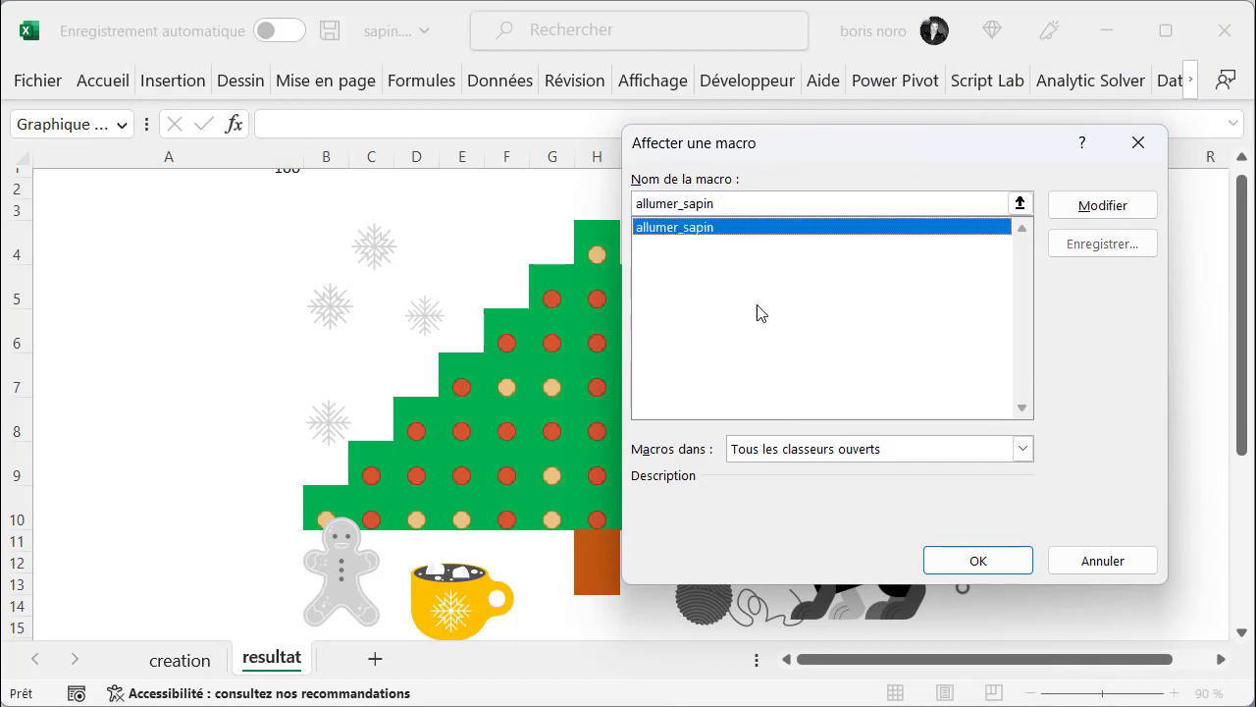
click(983, 561)
click(1123, 553)
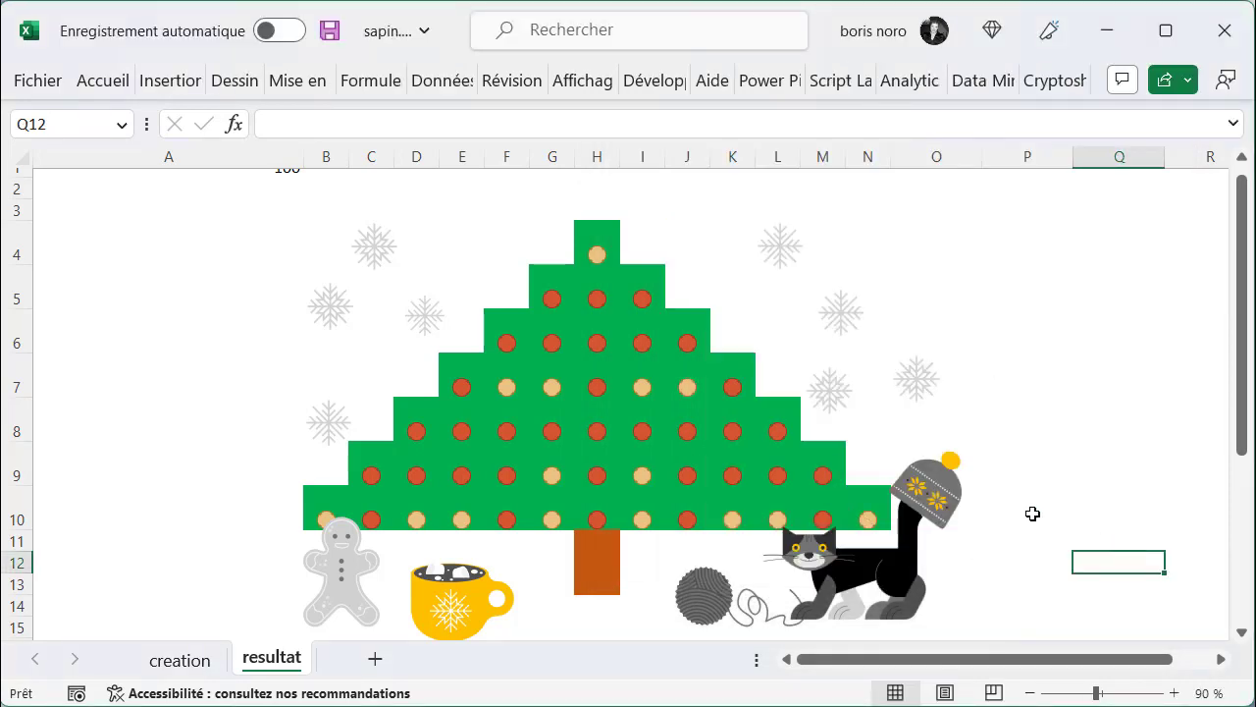
click(927, 485)
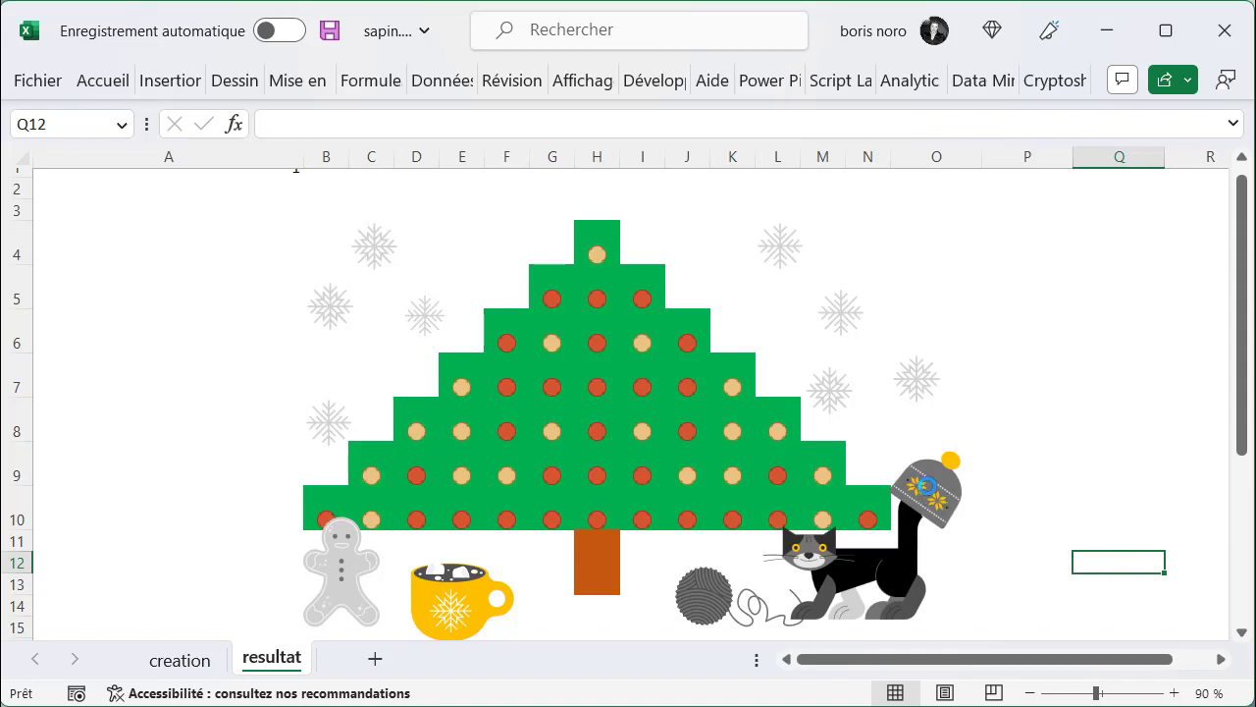